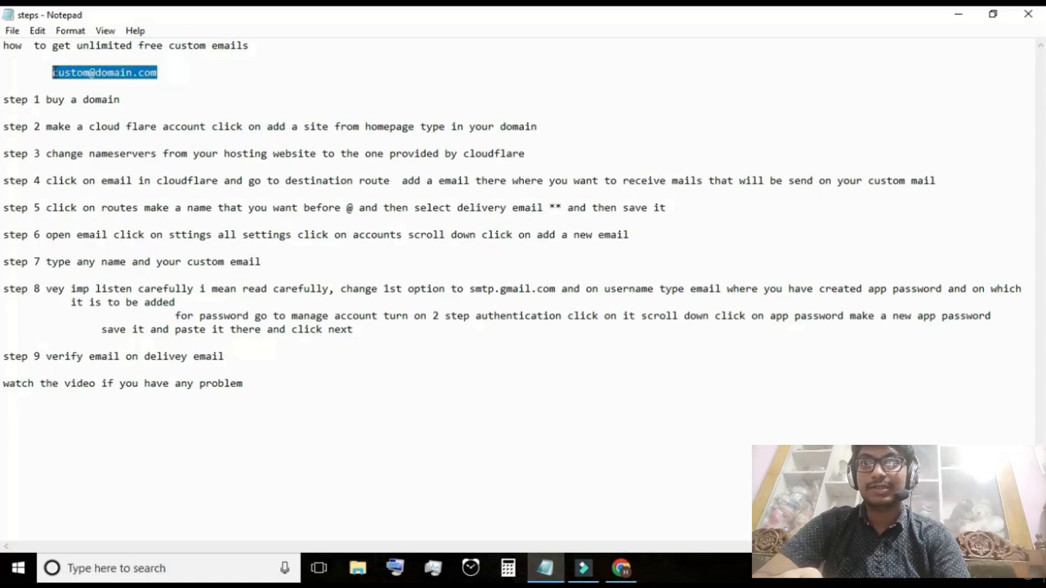
# Switch to Hostinger in the browser and open the Get a New Domain search, placing the cursor in the desired domain name field
pyautogui.click(221, 89)
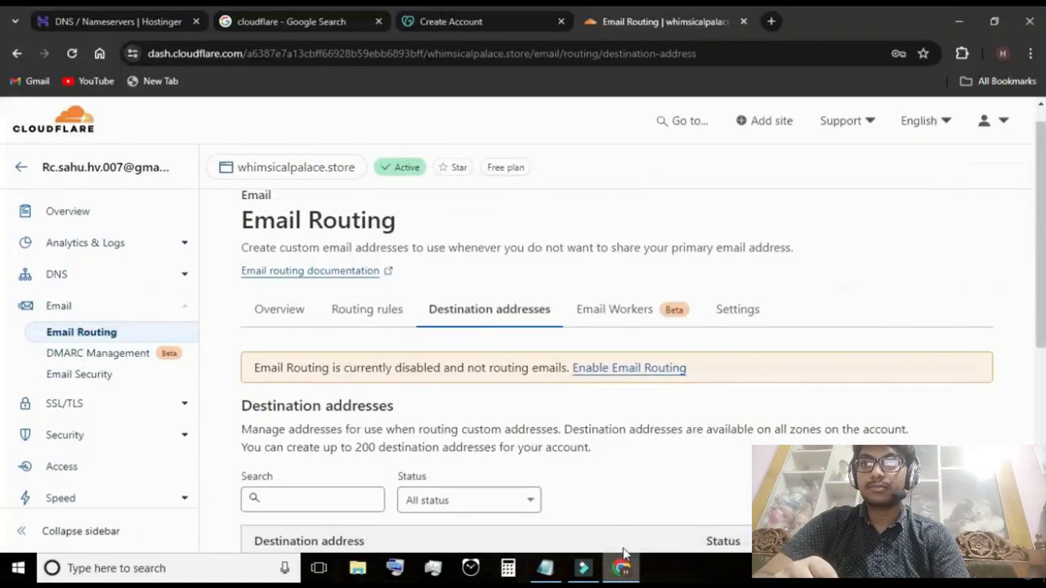
pyautogui.click(144, 18)
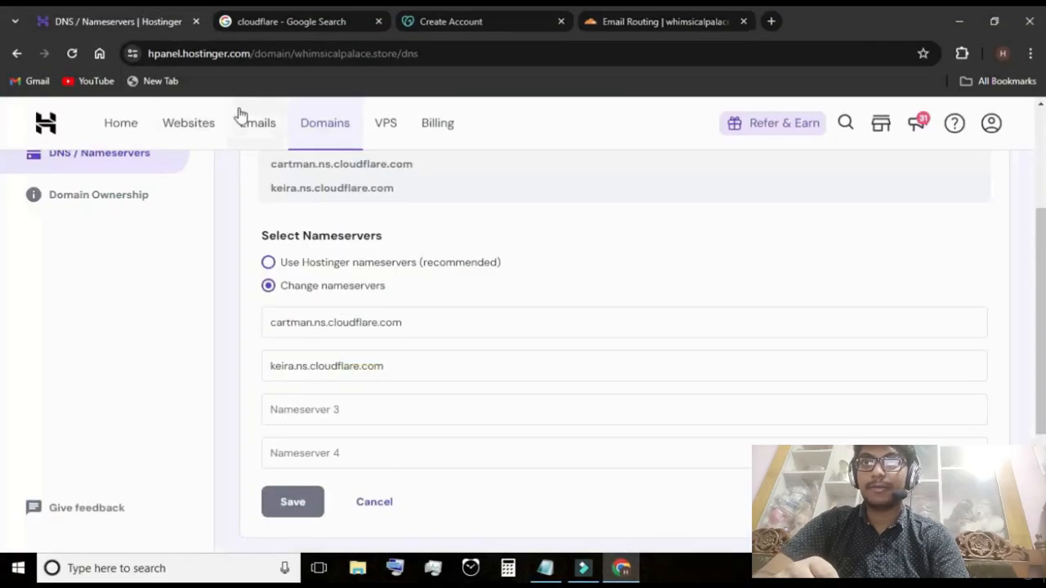
pyautogui.click(123, 124)
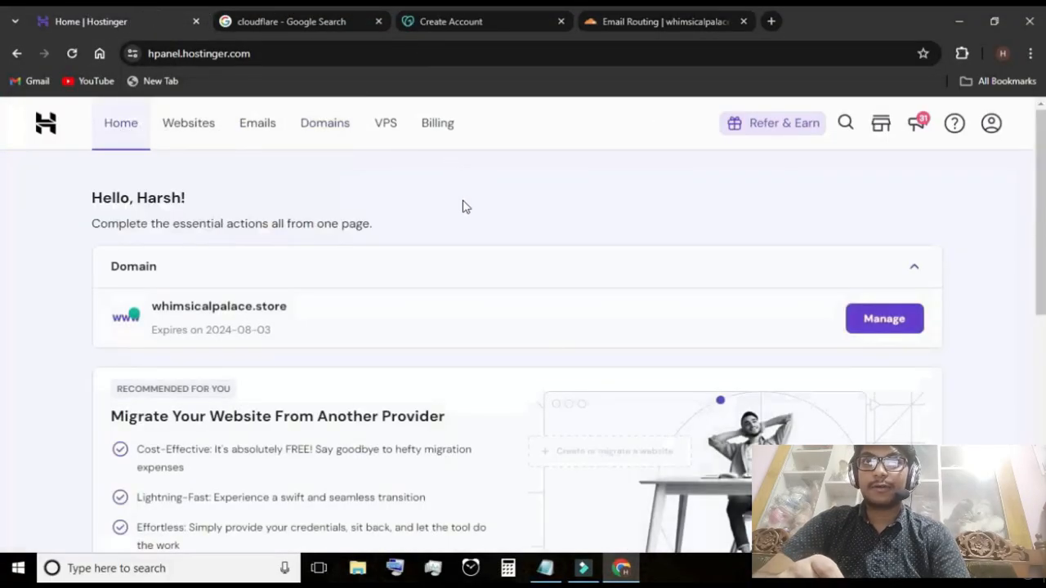
pyautogui.click(327, 136)
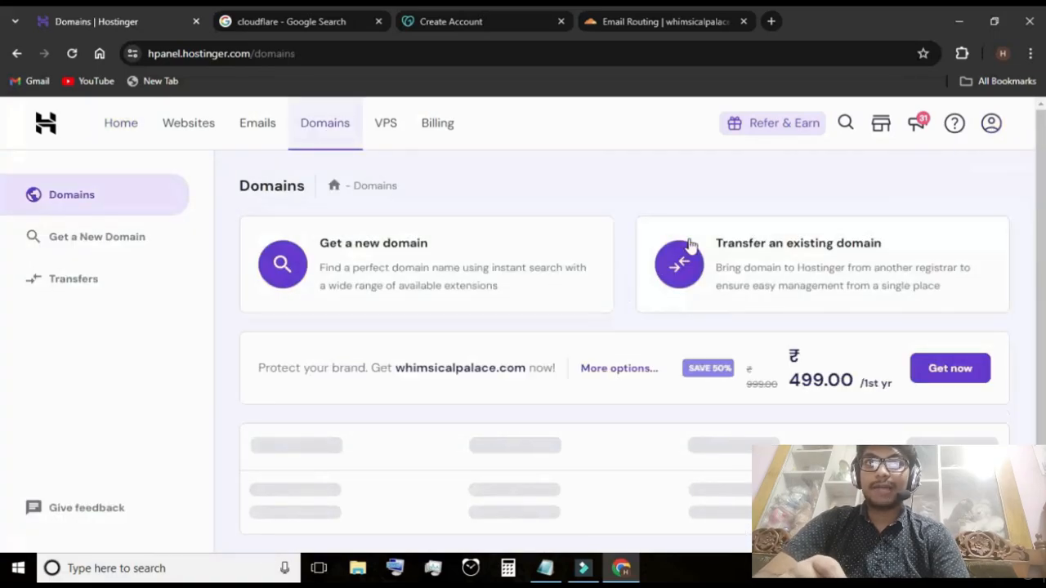
pyautogui.click(334, 258)
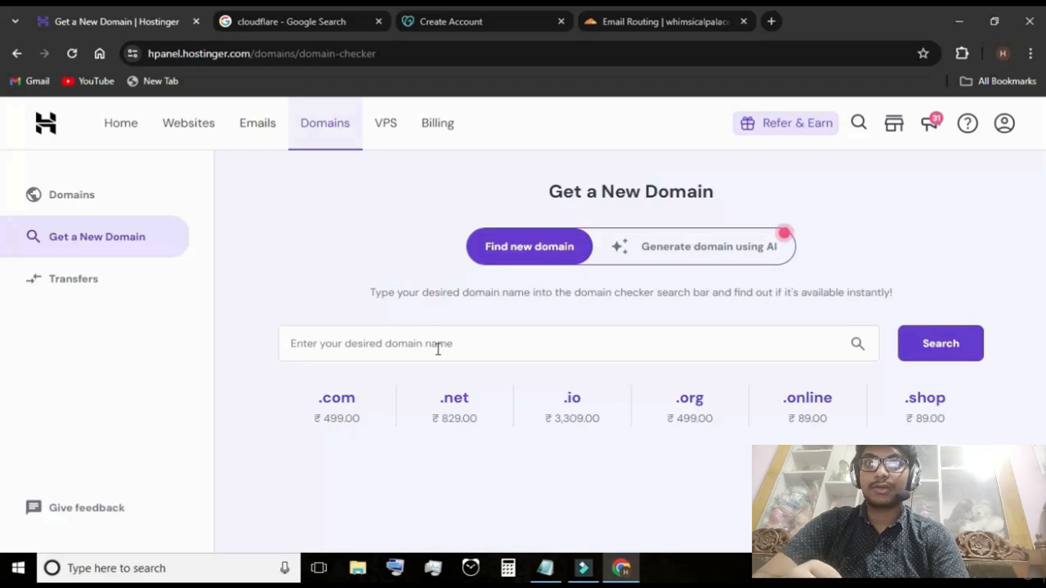
pyautogui.click(499, 346)
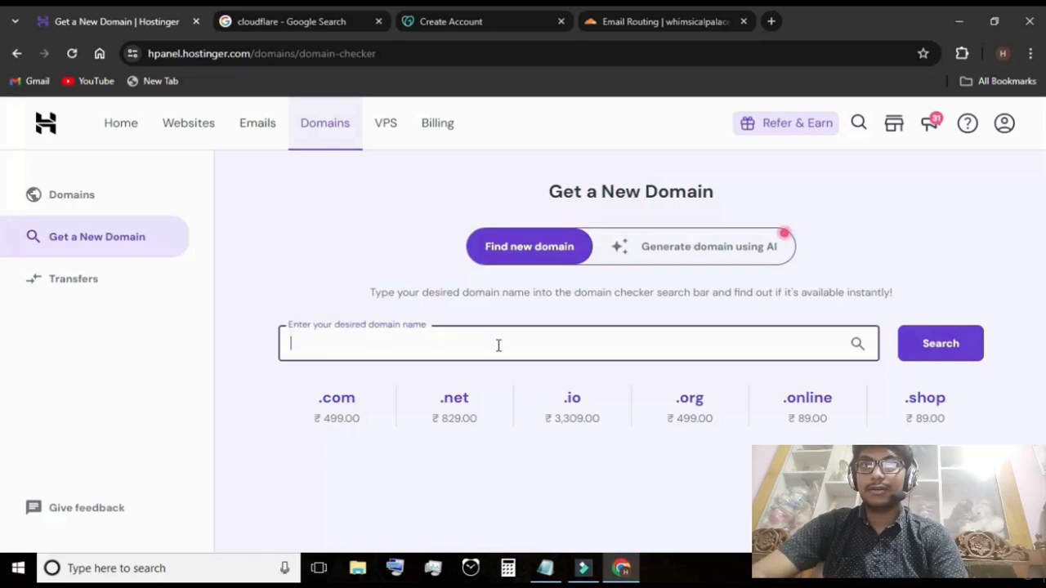
pyautogui.write('whi')
# Open the Cloudflare website in a new browser tab
pyautogui.hotkey('ctrl', 't')
pyautogui.write('cloud')
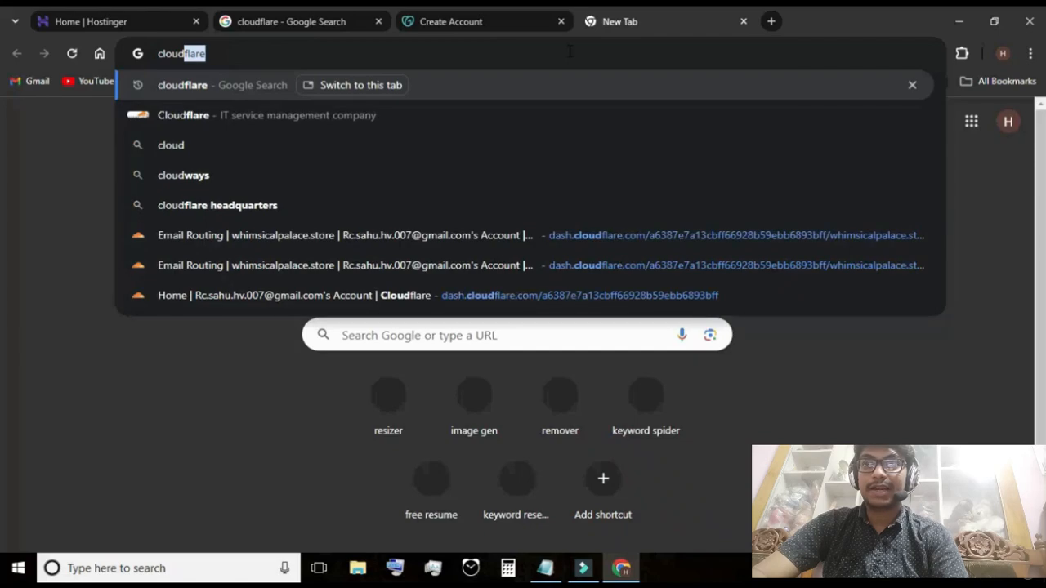
pyautogui.press('Return')
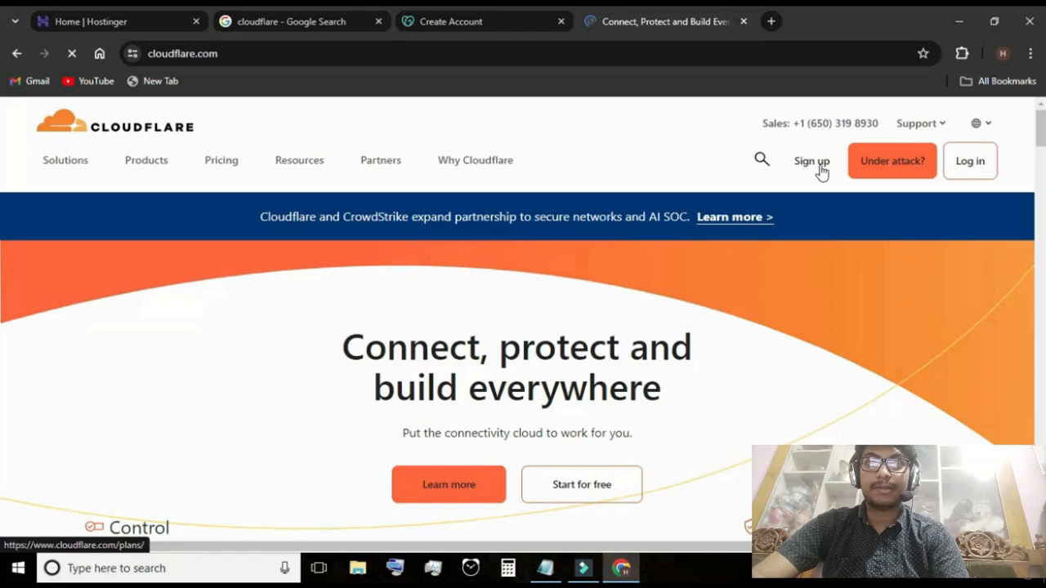
# View the Cloudflare plans and account sign-up page, and log in to the existing account from there
pyautogui.click(820, 166)
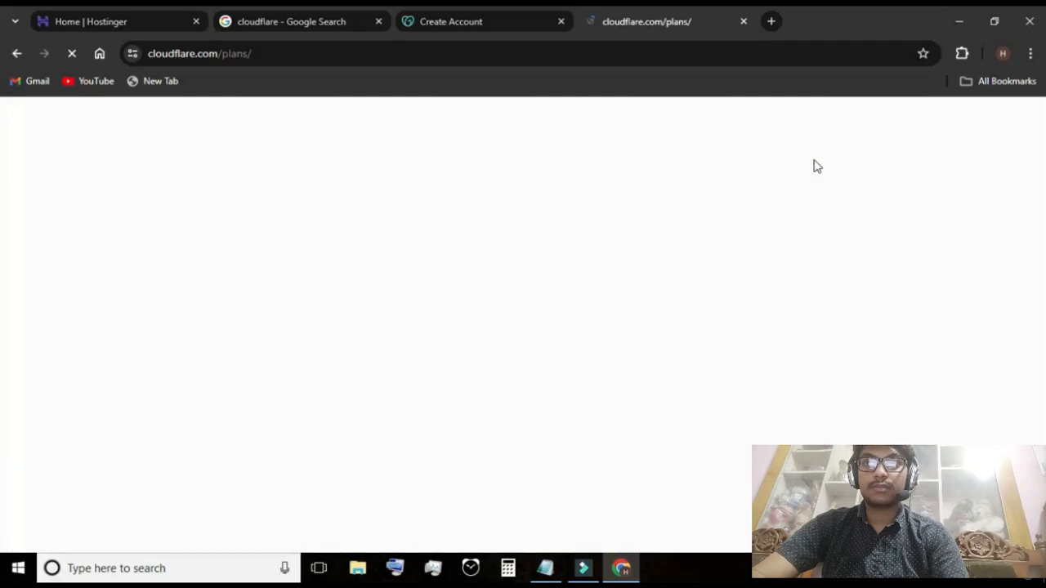
pyautogui.scroll(-9, 732, 209)
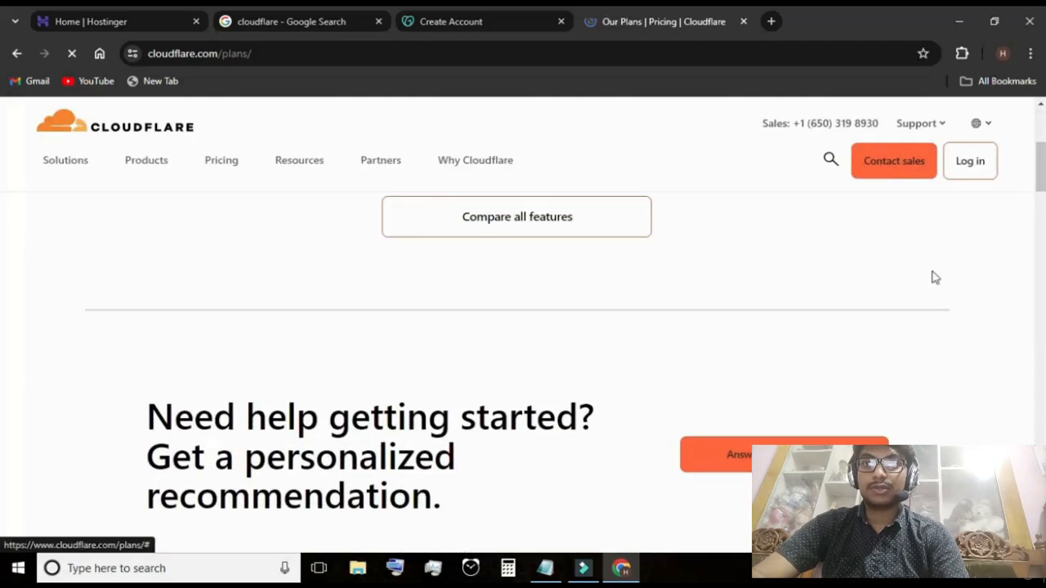
pyautogui.scroll(-10, 689, 409)
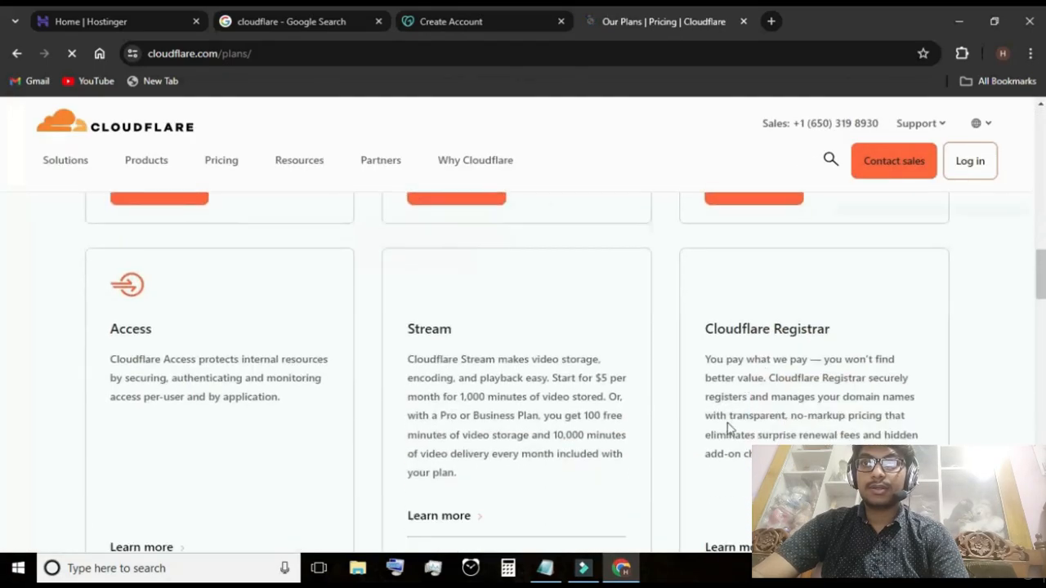
pyautogui.scroll(-10, 867, 402)
pyautogui.click(691, 434)
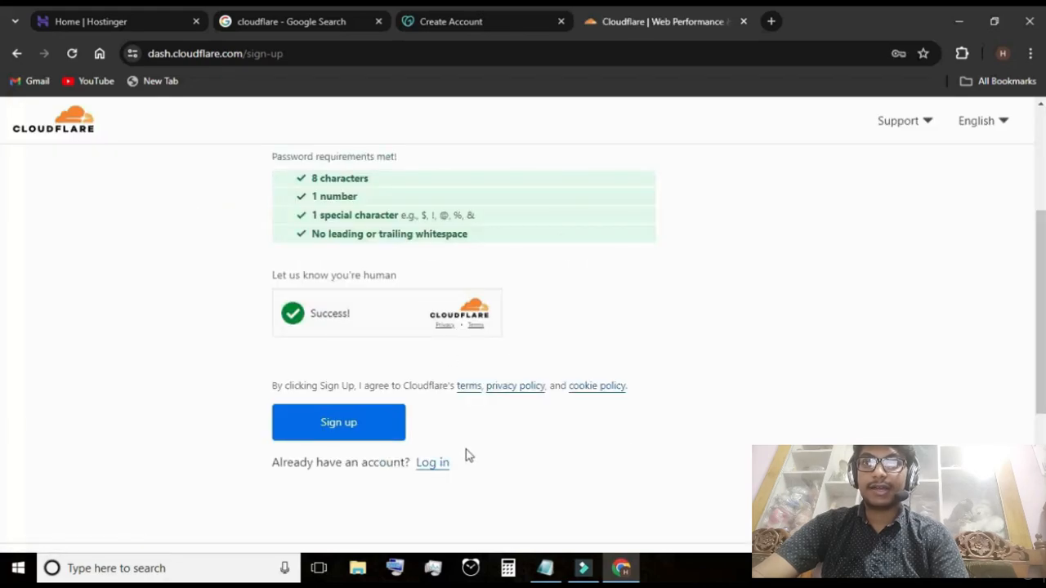
pyautogui.click(438, 464)
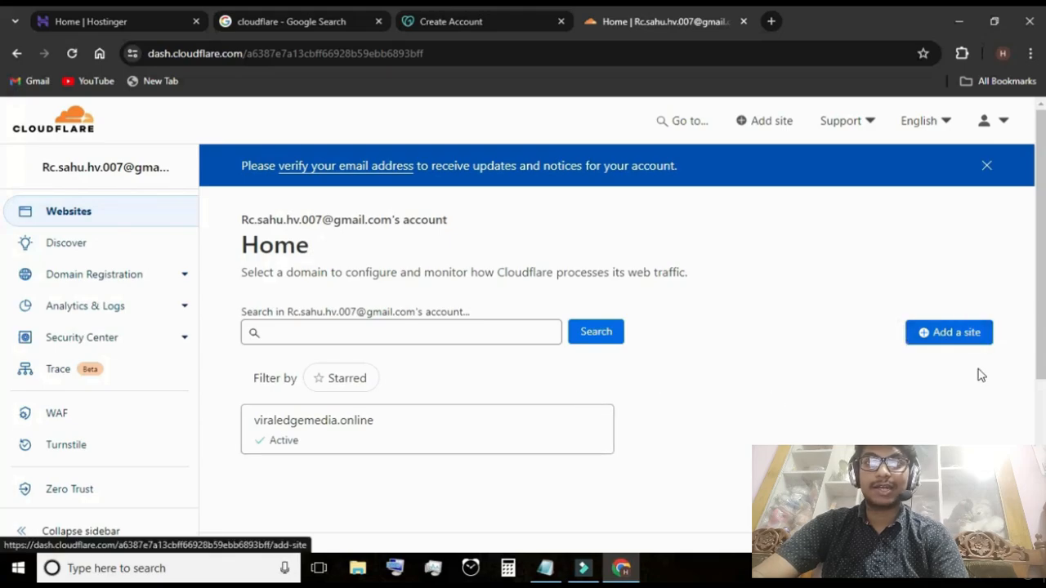
# Start adding a site to the Cloudflare account and highlight the Enter your domain heading
pyautogui.click(953, 332)
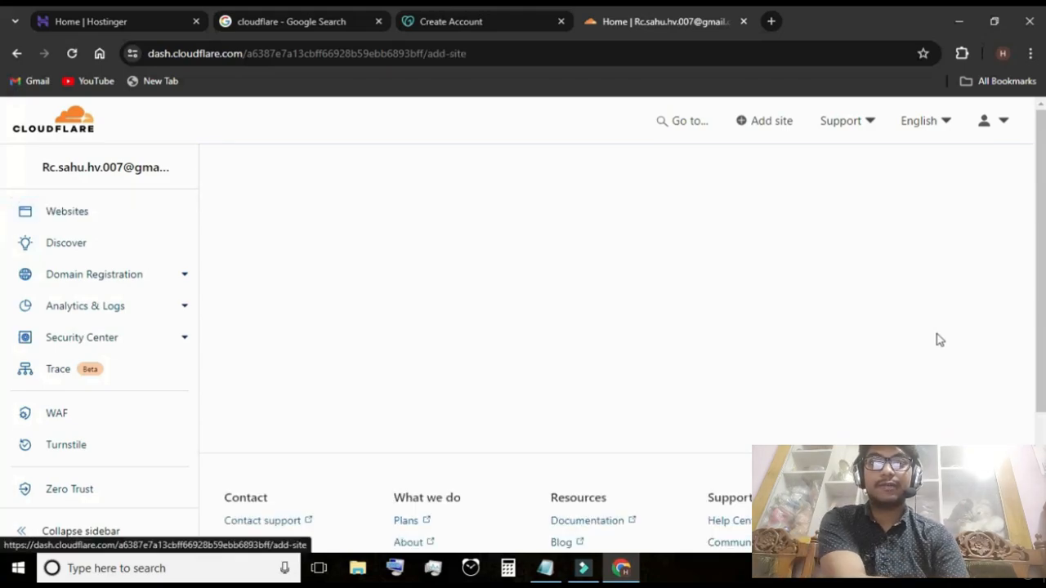
pyautogui.tripleClick(311, 282)
pyautogui.moveTo(310, 281); pyautogui.dragTo(243, 309)
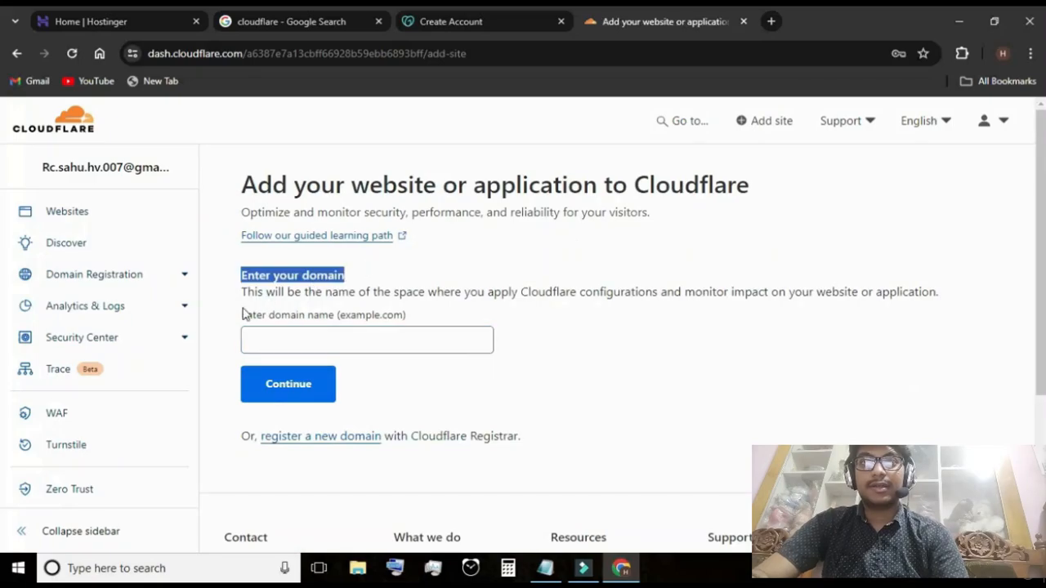
pyautogui.click(591, 361)
pyautogui.moveTo(381, 282); pyautogui.dragTo(263, 280)
pyautogui.click(595, 358)
pyautogui.moveTo(348, 275); pyautogui.dragTo(235, 271)
# Copy the domain whimsicalpalace.store from Hostinger into Cloudflare's domain name field and continue
pyautogui.click(111, 22)
pyautogui.moveTo(308, 304); pyautogui.dragTo(149, 308)
pyautogui.hotkey('ctrl', 'c')
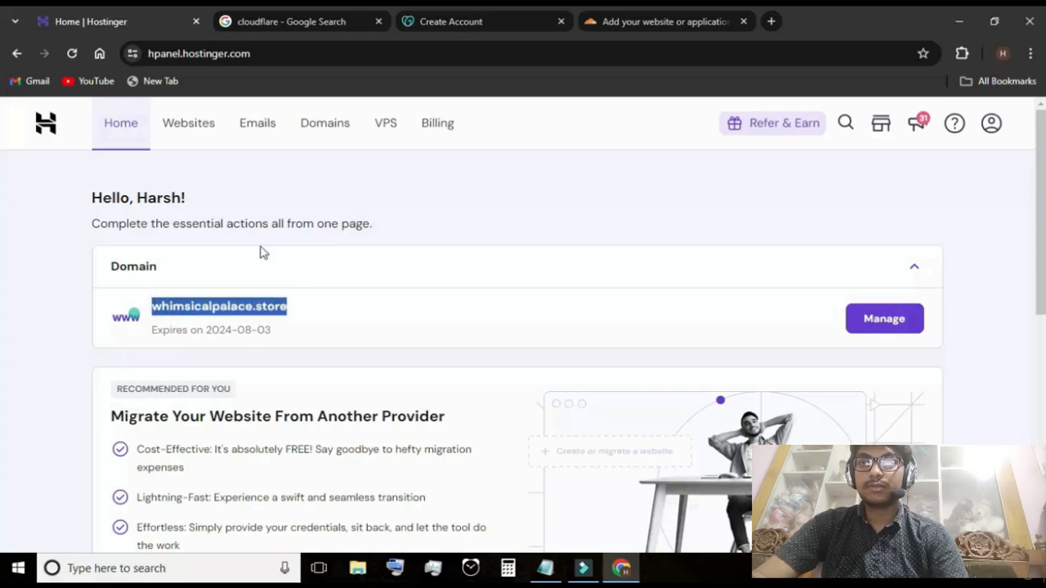
pyautogui.click(595, 30)
pyautogui.click(350, 346)
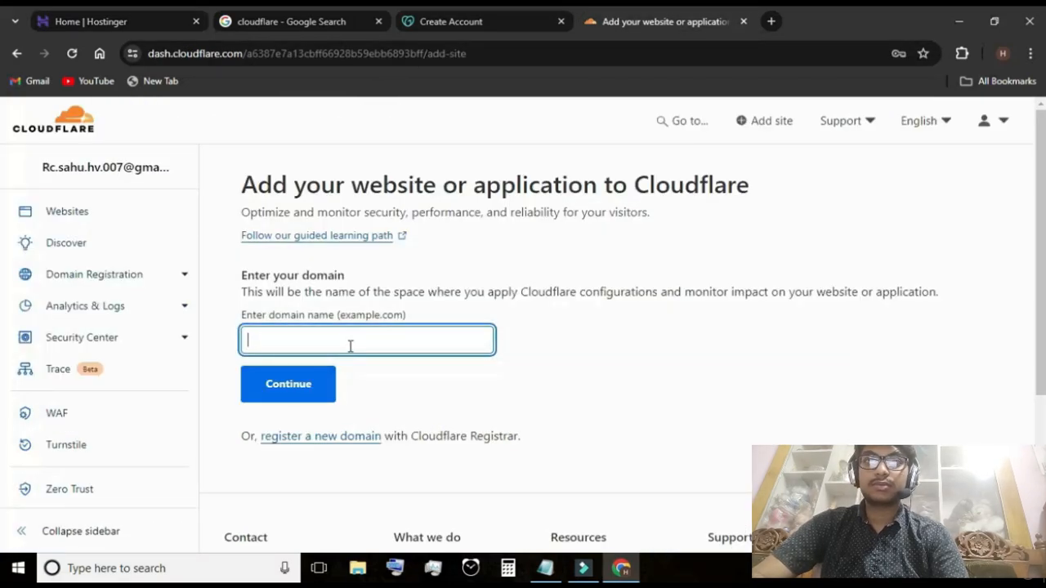
pyautogui.hotkey('ctrl', 'v')
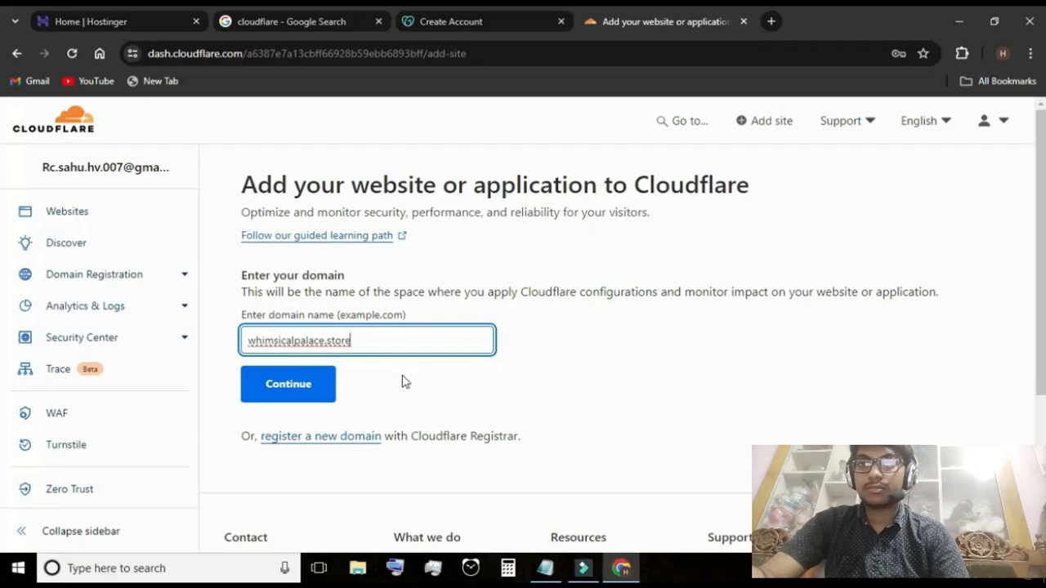
pyautogui.click(323, 384)
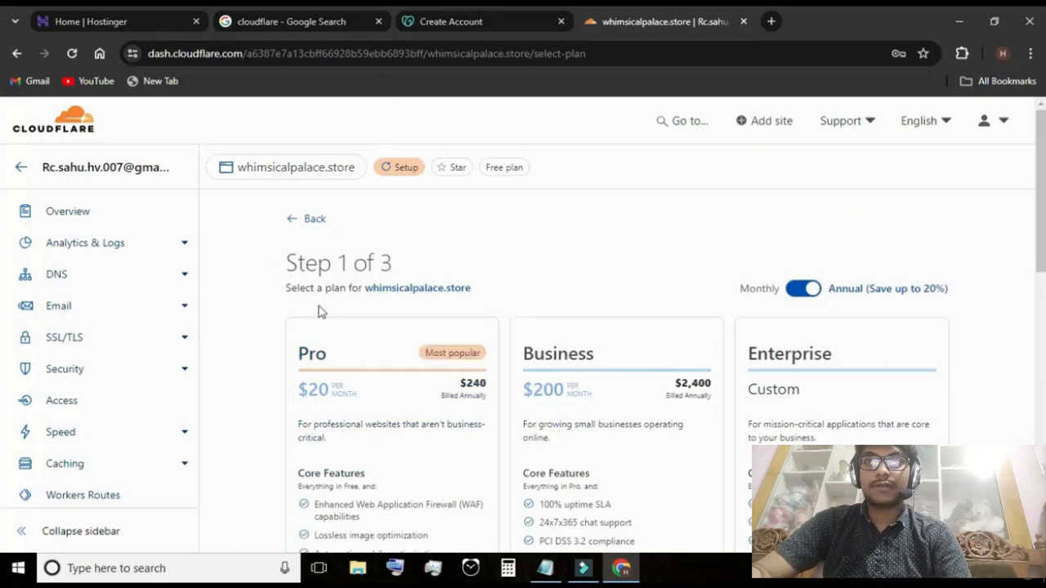
# Choose the Free $0 plan for whimsicalpalace.store and continue the setup
pyautogui.scroll(-4, 421, 362)
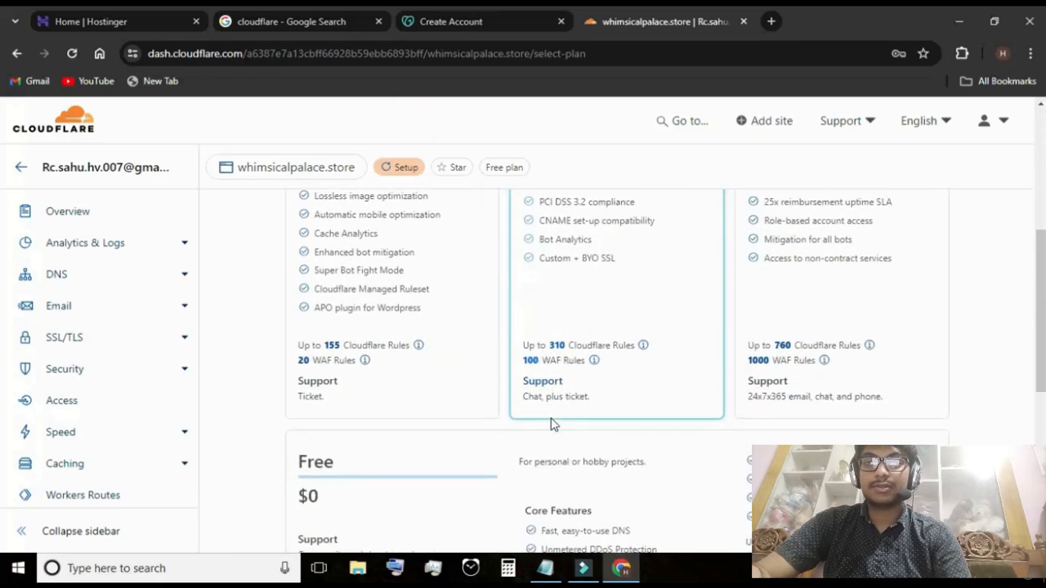
pyautogui.scroll(-2, 551, 424)
pyautogui.click(459, 339)
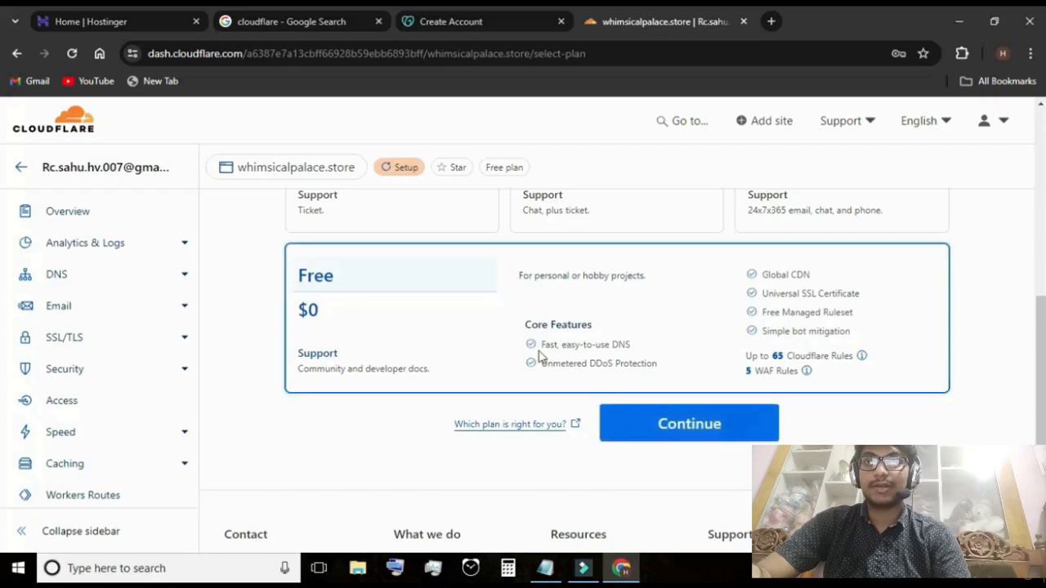
pyautogui.click(716, 426)
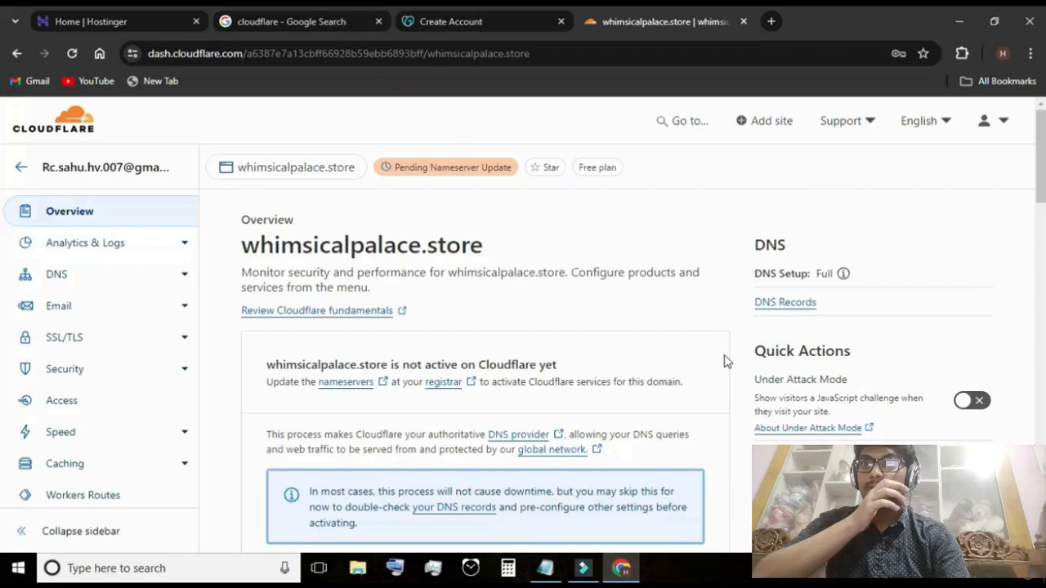
# Examine the activation instructions on the domain overview, especially the Update your nameservers section with the assigned Cloudflare nameservers
pyautogui.scroll(-5, 419, 335)
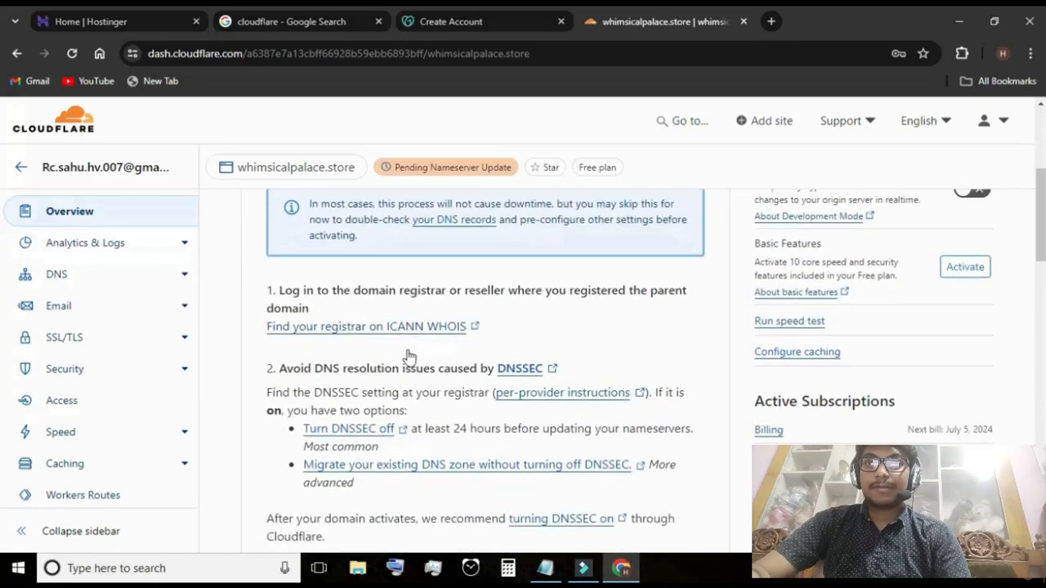
pyautogui.scroll(-6, 508, 391)
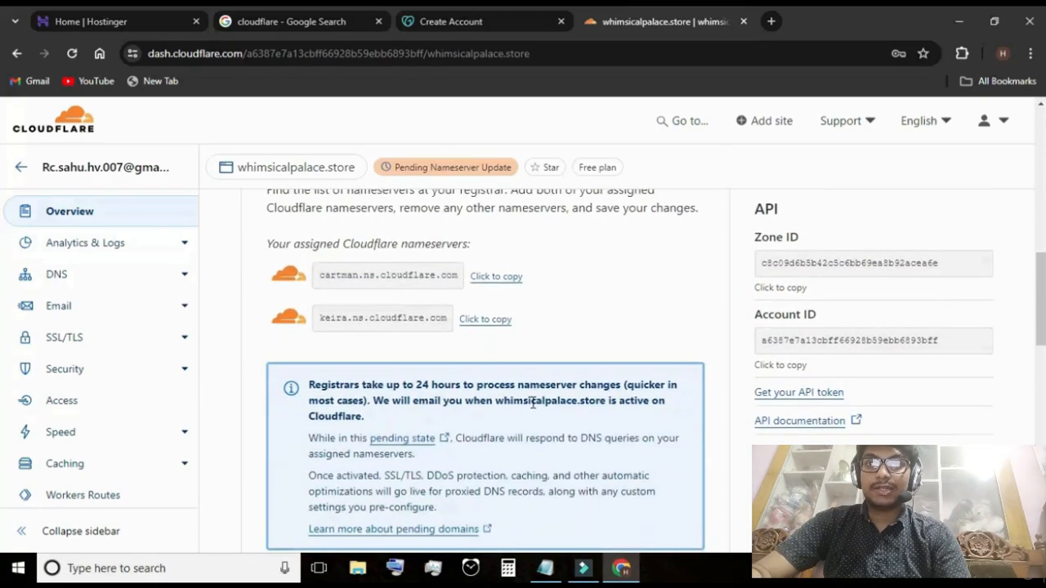
pyautogui.scroll(-2, 533, 403)
pyautogui.scroll(-1, 532, 409)
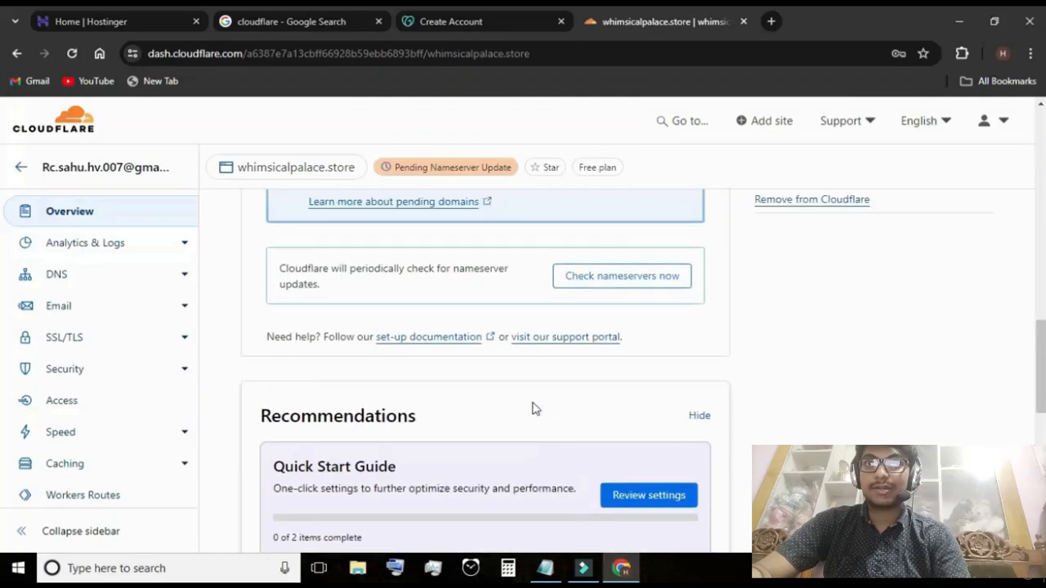
pyautogui.scroll(5, 533, 409)
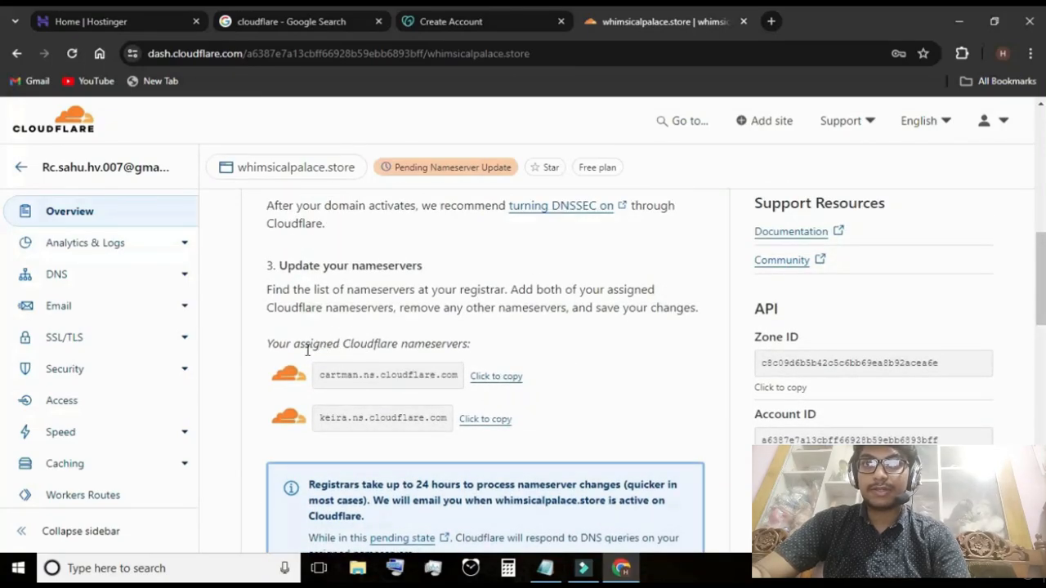
pyautogui.scroll(10, 419, 367)
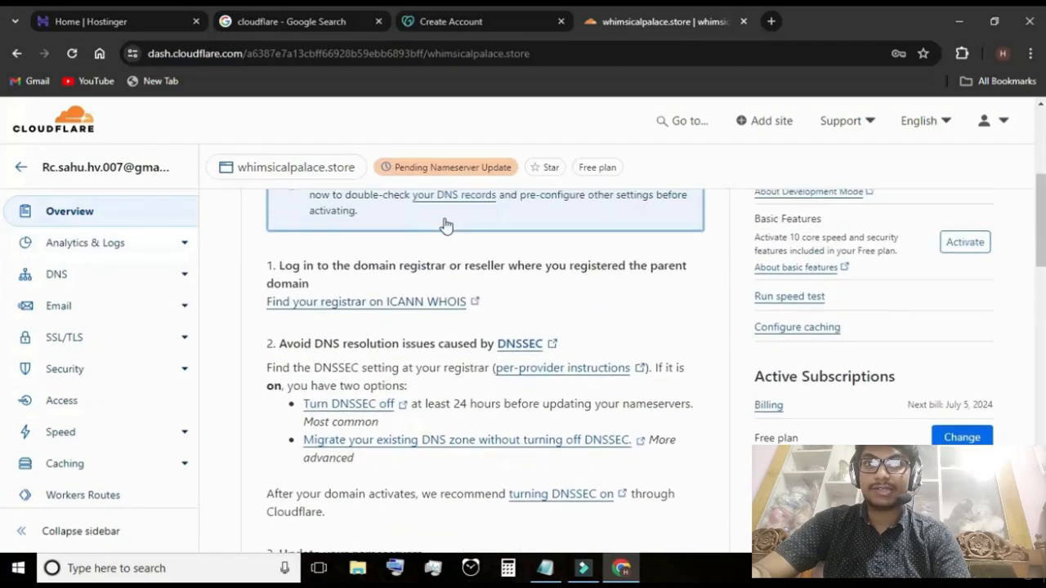
pyautogui.scroll(-10, 398, 306)
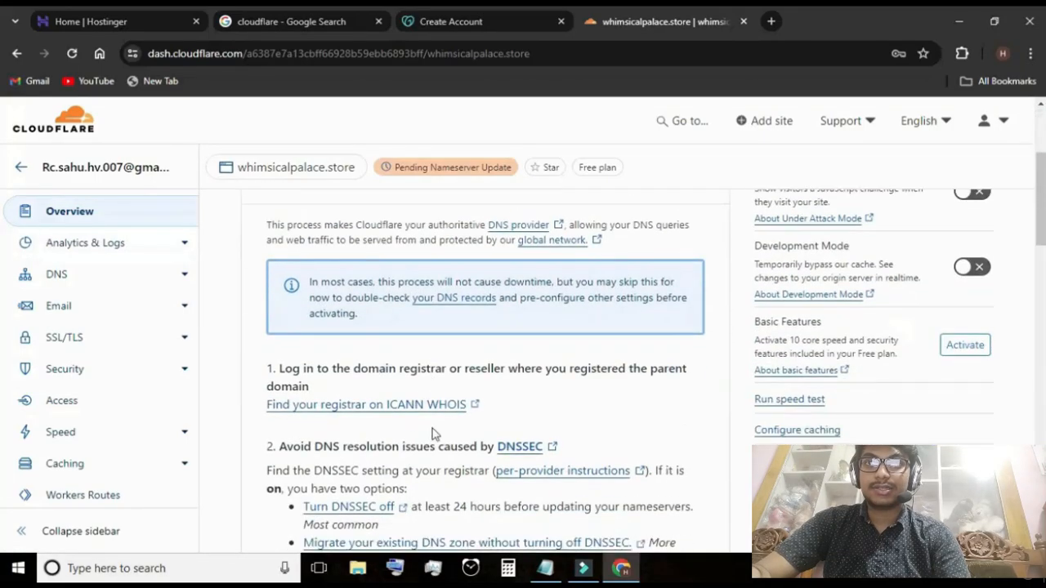
pyautogui.scroll(1, 391, 237)
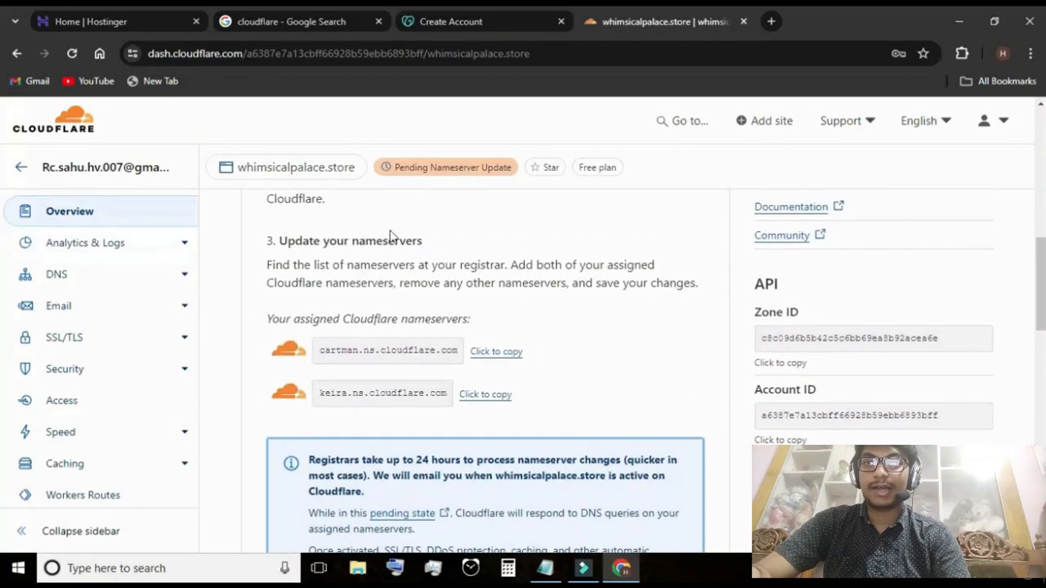
pyautogui.moveTo(423, 242); pyautogui.dragTo(277, 251)
pyautogui.click(484, 260)
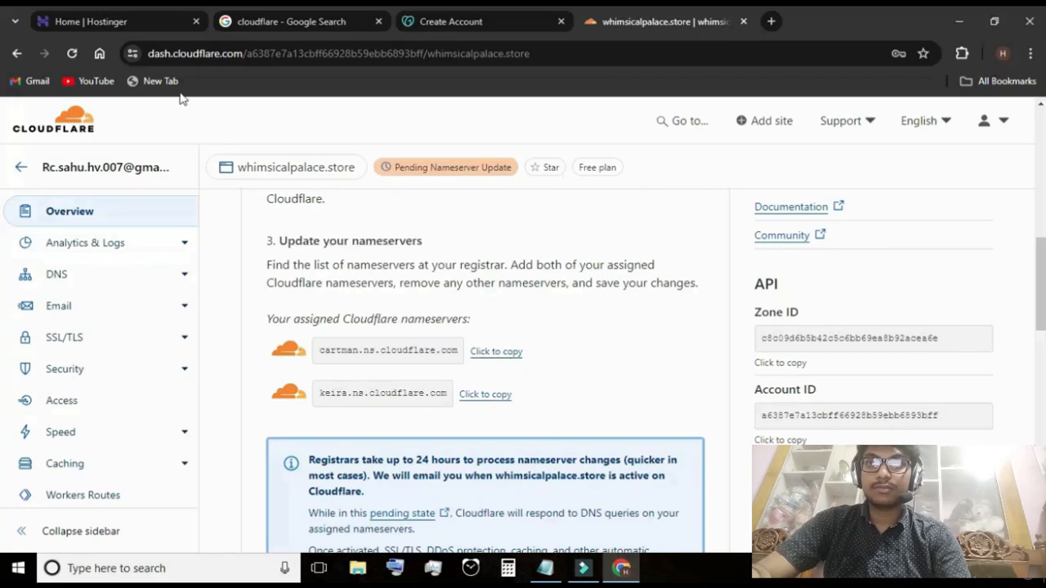
# Open the form for changing the nameservers of whimsicalpalace.store in Hostinger's DNS / Nameservers settings
pyautogui.click(117, 14)
pyautogui.scroll(-1, 326, 262)
pyautogui.click(350, 301)
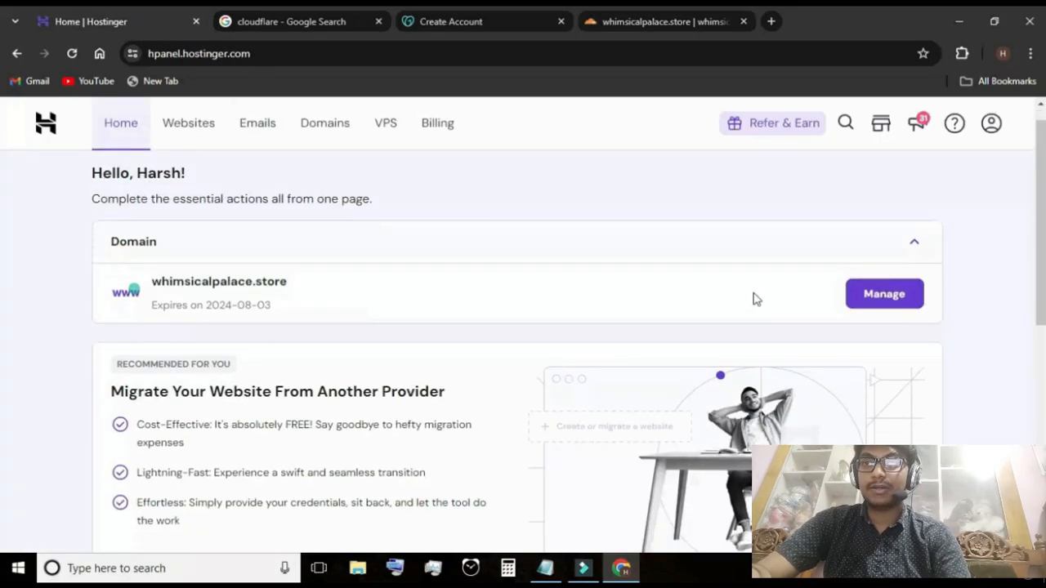
pyautogui.click(870, 291)
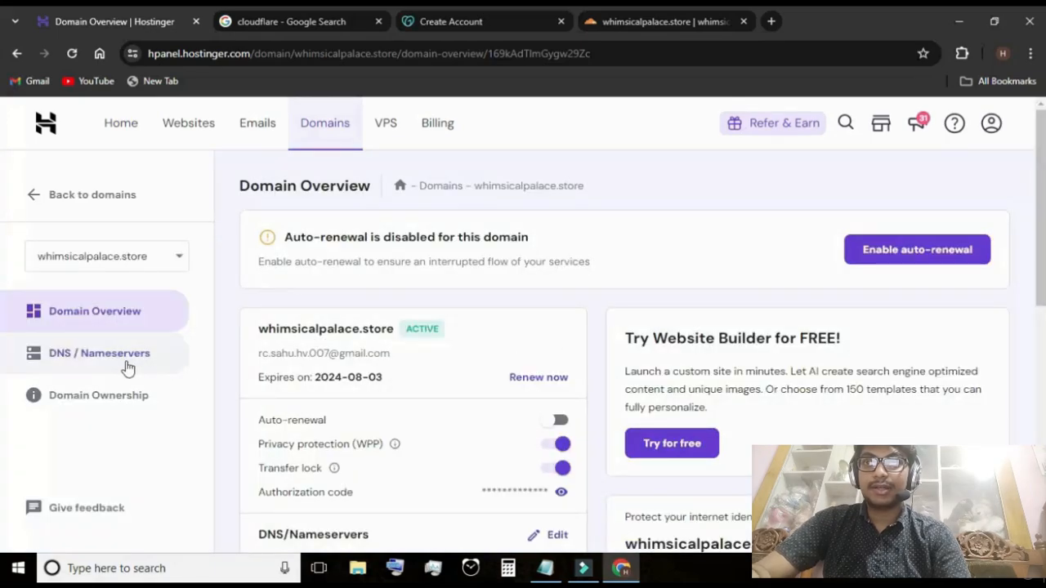
pyautogui.click(126, 367)
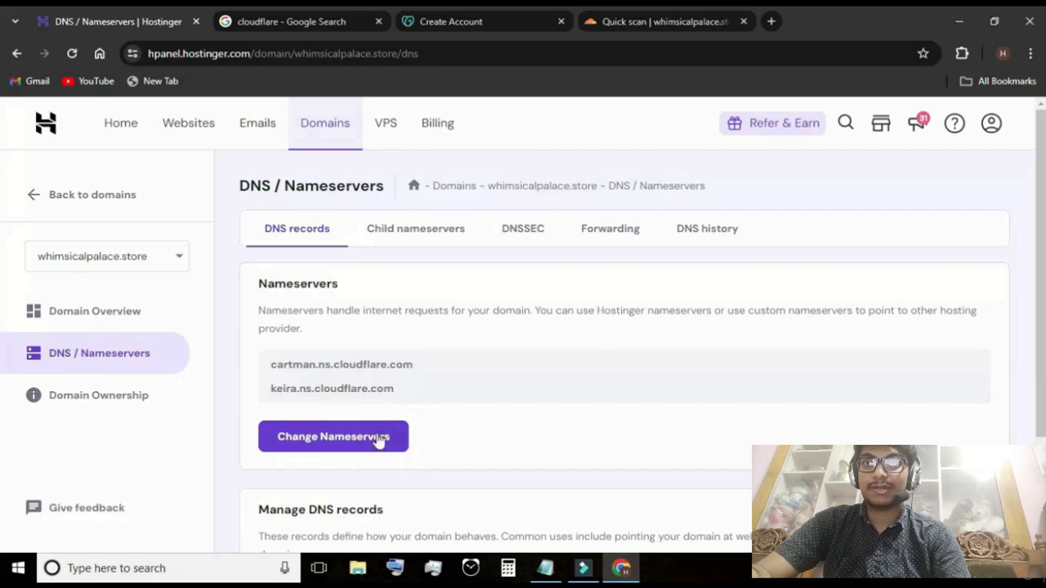
pyautogui.click(379, 439)
pyautogui.scroll(-3, 501, 404)
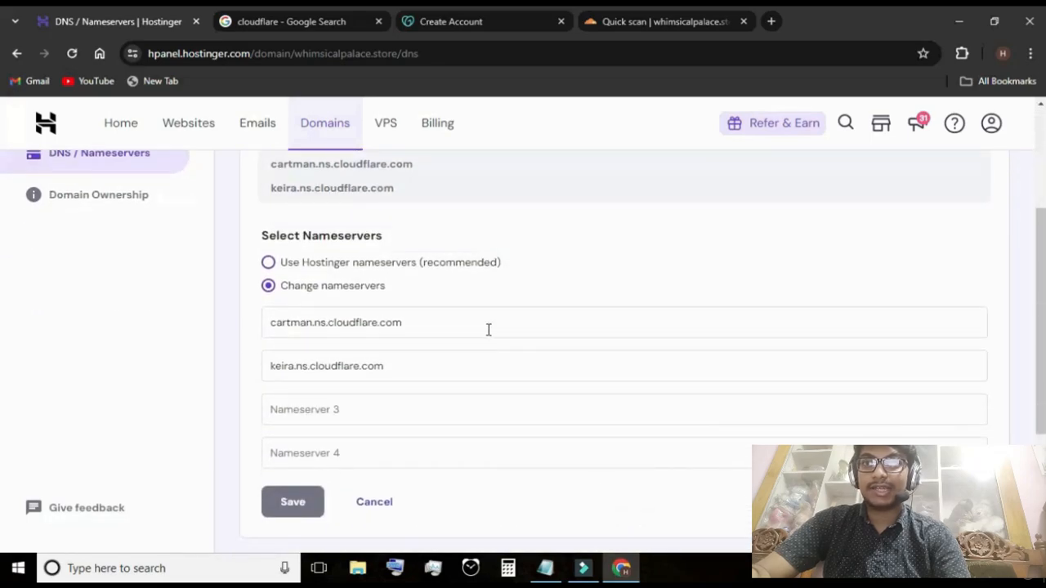
# Review the scanned DNS records for whimsicalpalace.store in Cloudflare and continue to the nameserver instructions
pyautogui.moveTo(488, 330); pyautogui.dragTo(269, 330)
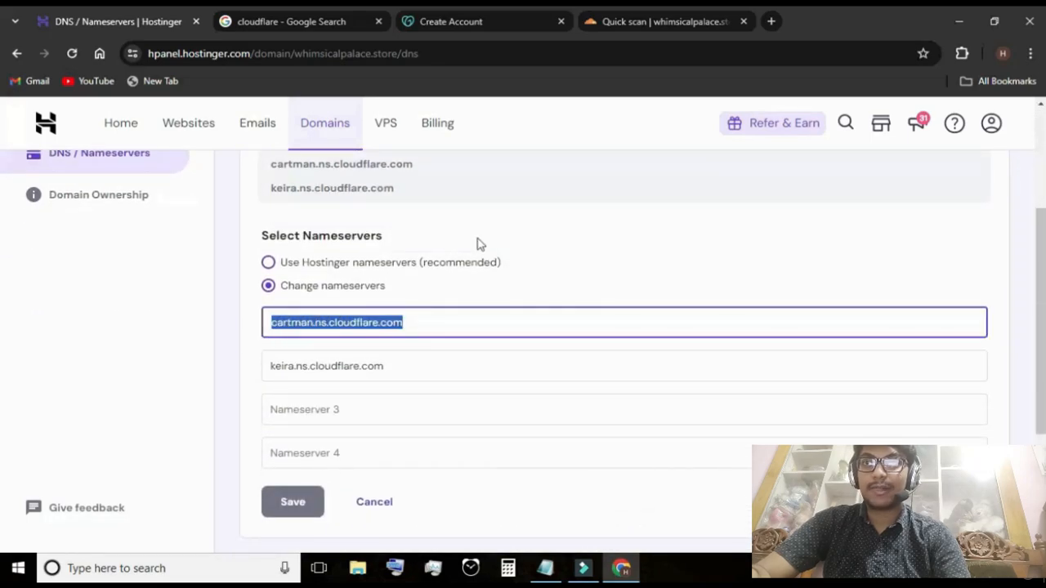
pyautogui.click(633, 20)
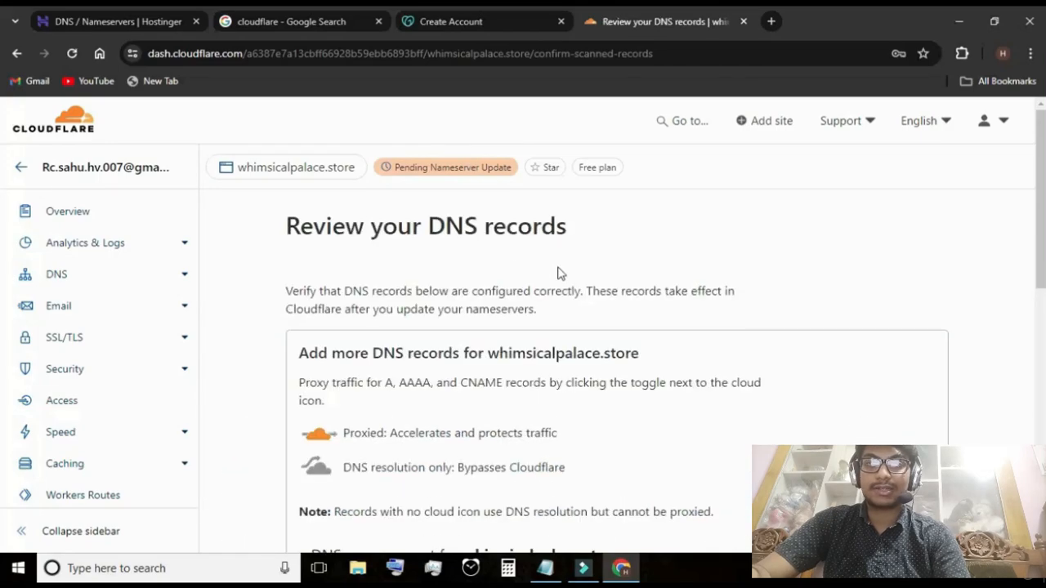
pyautogui.scroll(-3, 564, 272)
pyautogui.scroll(-5, 565, 278)
pyautogui.scroll(4, 570, 285)
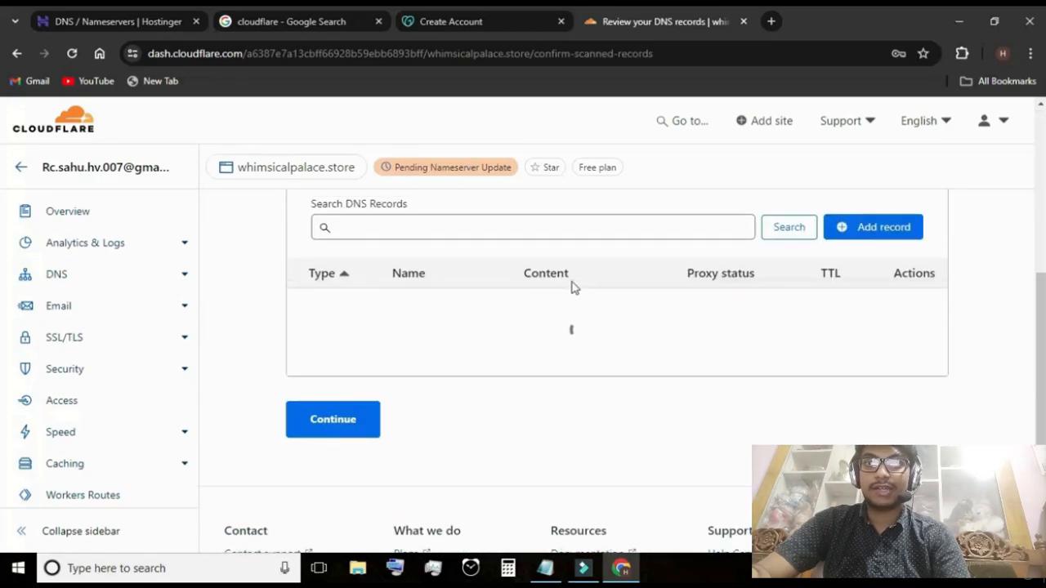
pyautogui.scroll(3, 572, 281)
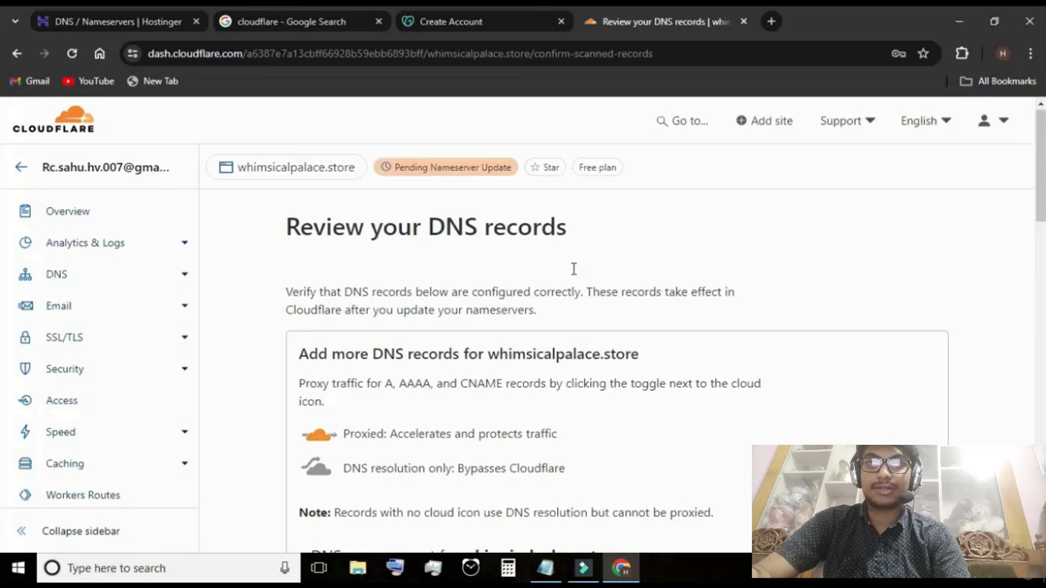
pyautogui.scroll(-10, 531, 311)
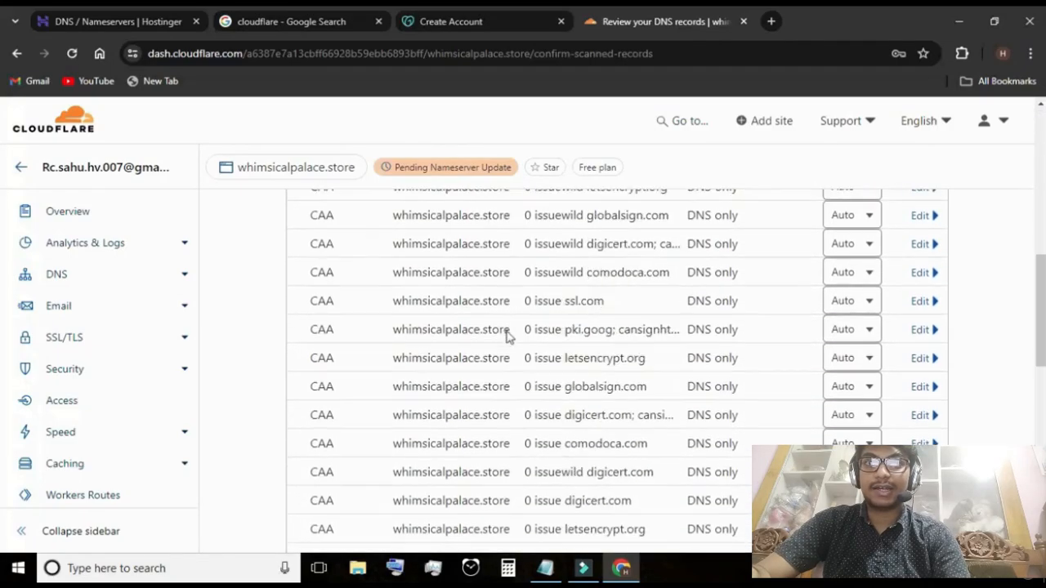
pyautogui.scroll(-3, 494, 353)
pyautogui.scroll(2, 614, 327)
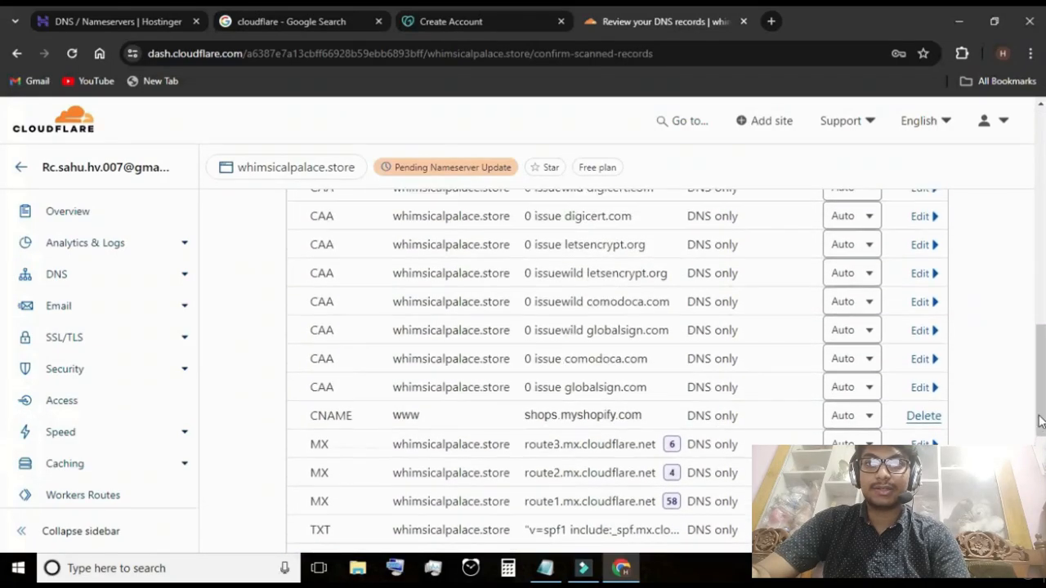
pyautogui.scroll(10, 5, 392)
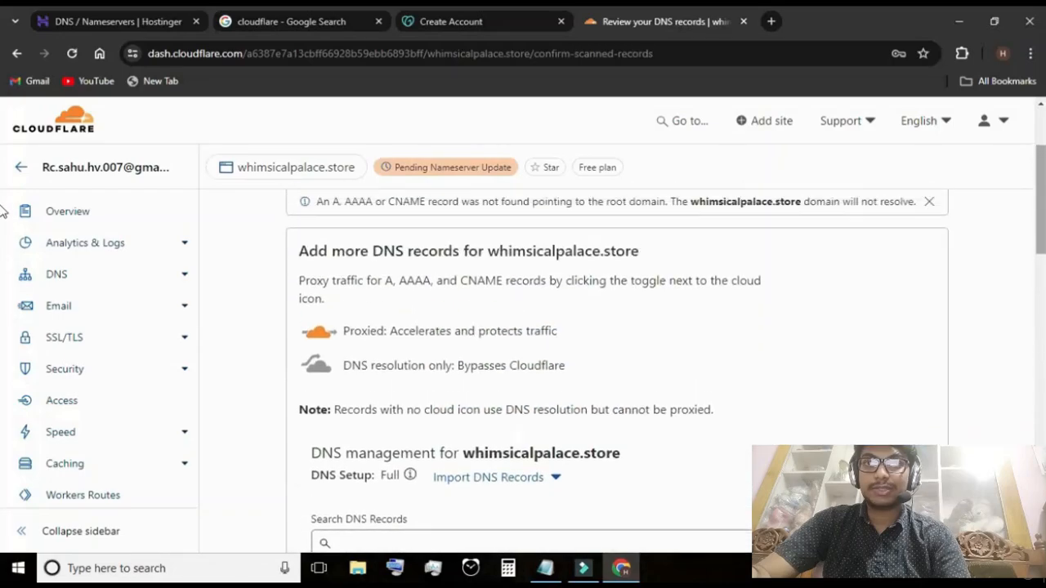
pyautogui.scroll(-10, 4, 200)
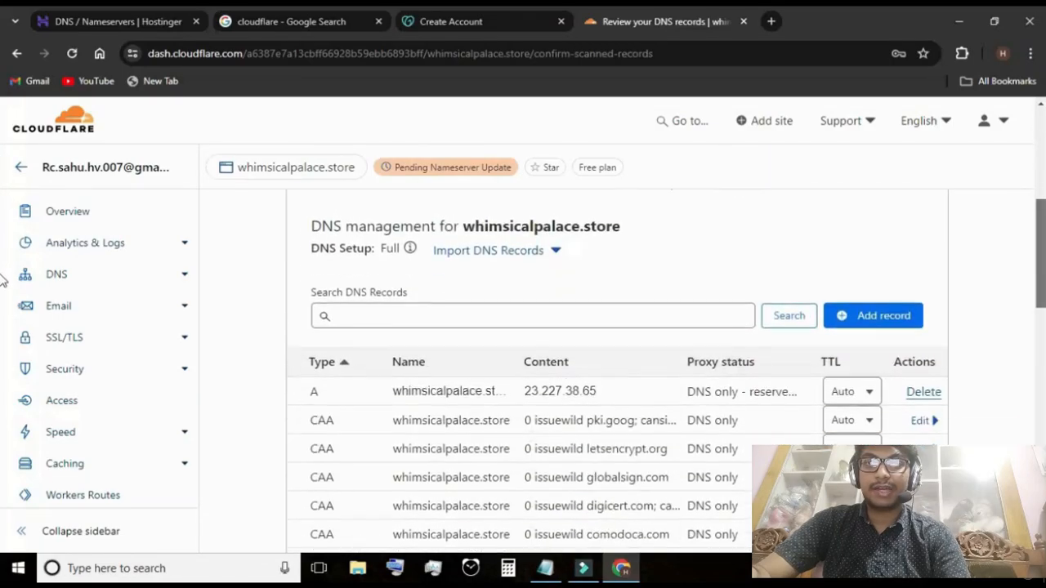
pyautogui.moveTo(1042, 407); pyautogui.dragTo(1042, 412)
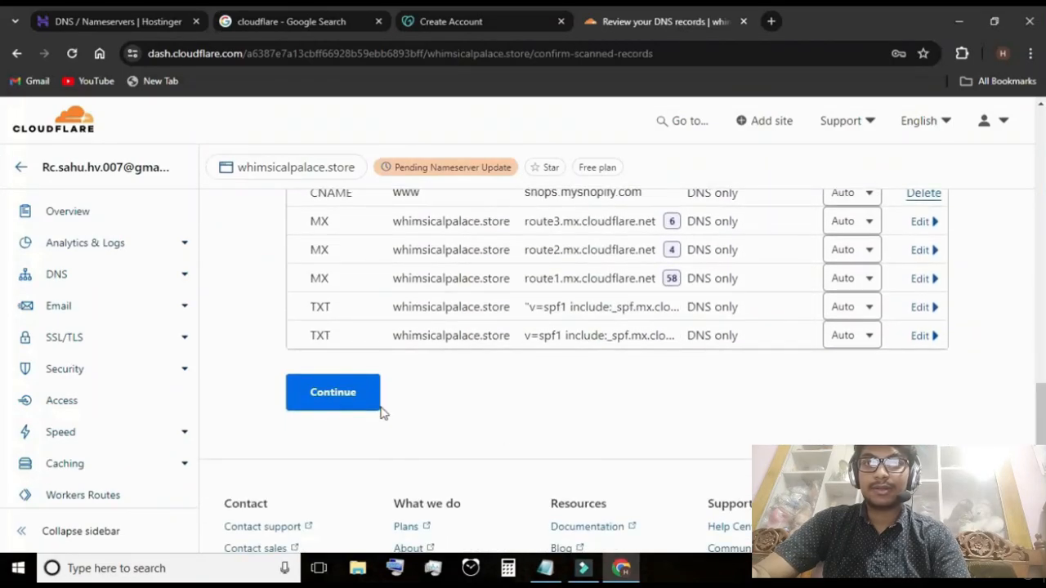
pyautogui.click(331, 394)
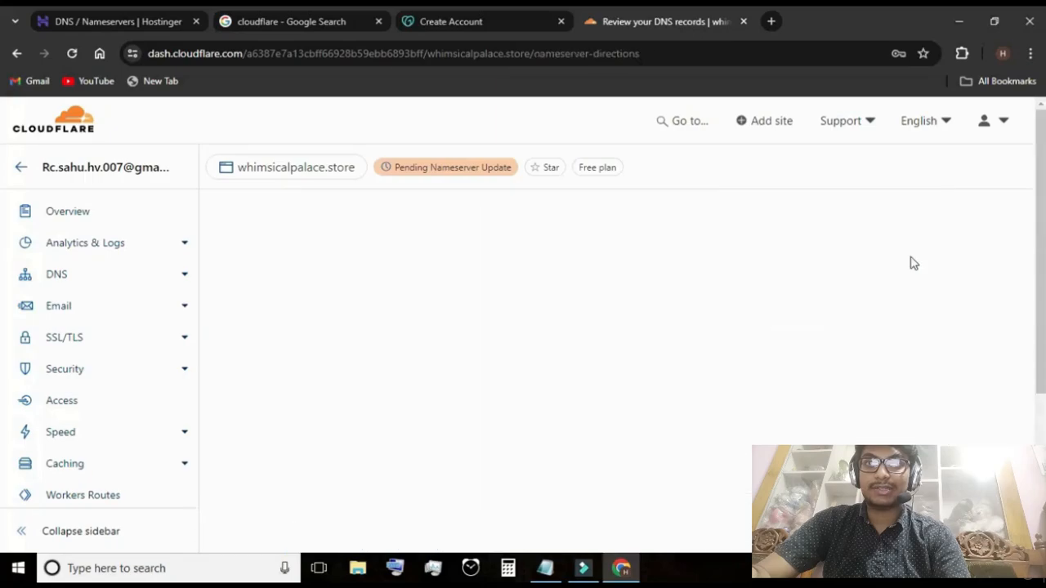
# Copy the assigned nameserver cartman.ns.cloudflare.com from Cloudflare into the first nameserver field in Hostinger
pyautogui.scroll(-6, 663, 310)
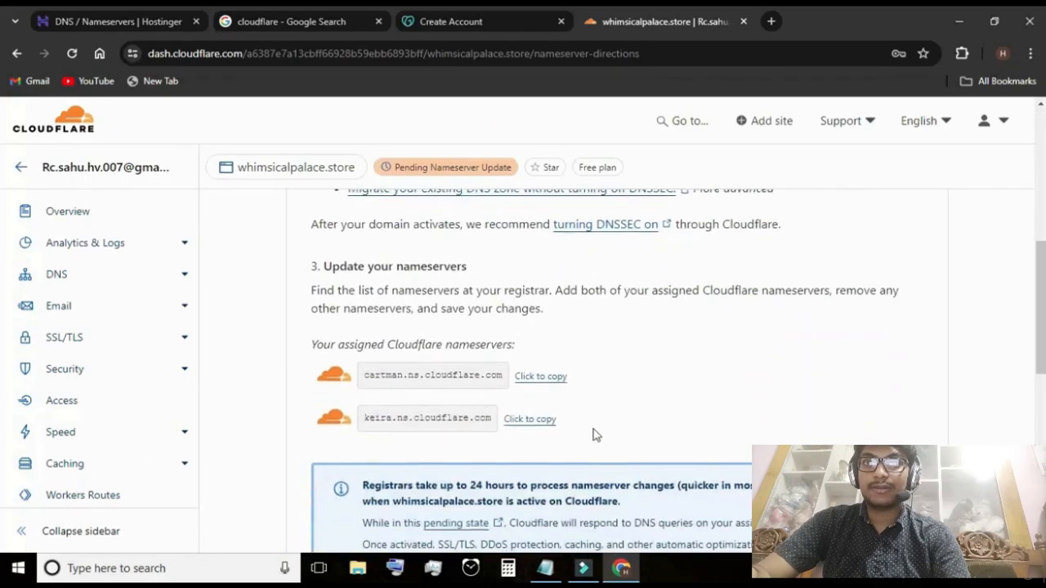
pyautogui.scroll(-2, 573, 409)
pyautogui.scroll(1, 550, 262)
pyautogui.click(551, 255)
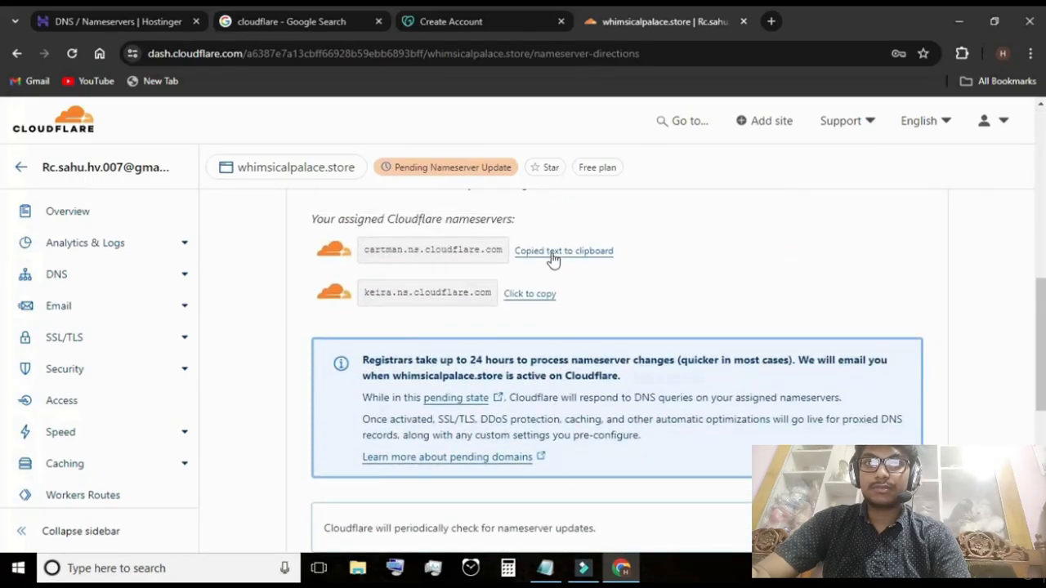
pyautogui.click(161, 6)
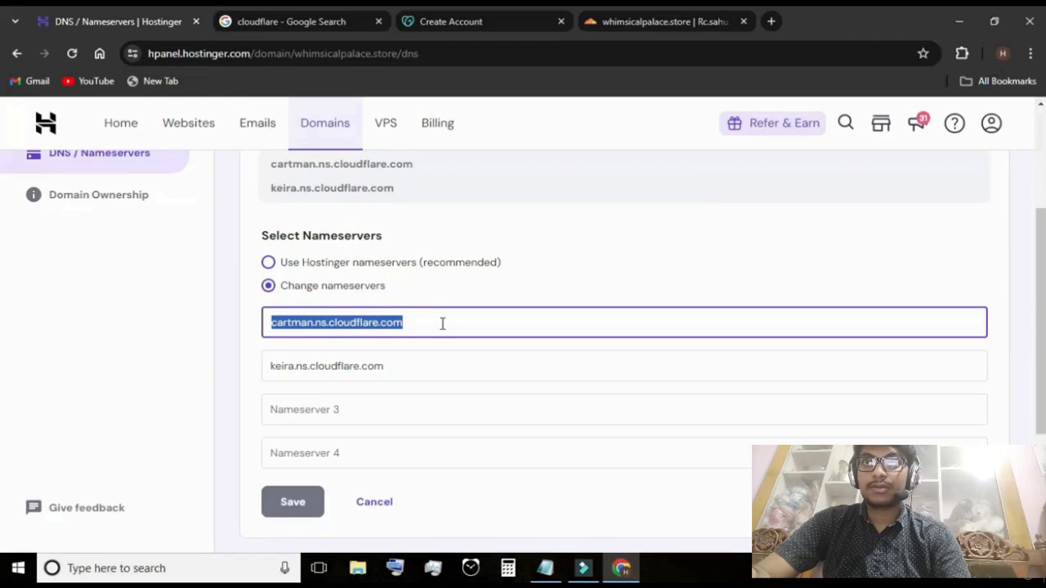
pyautogui.hotkey('ctrl', 'v')
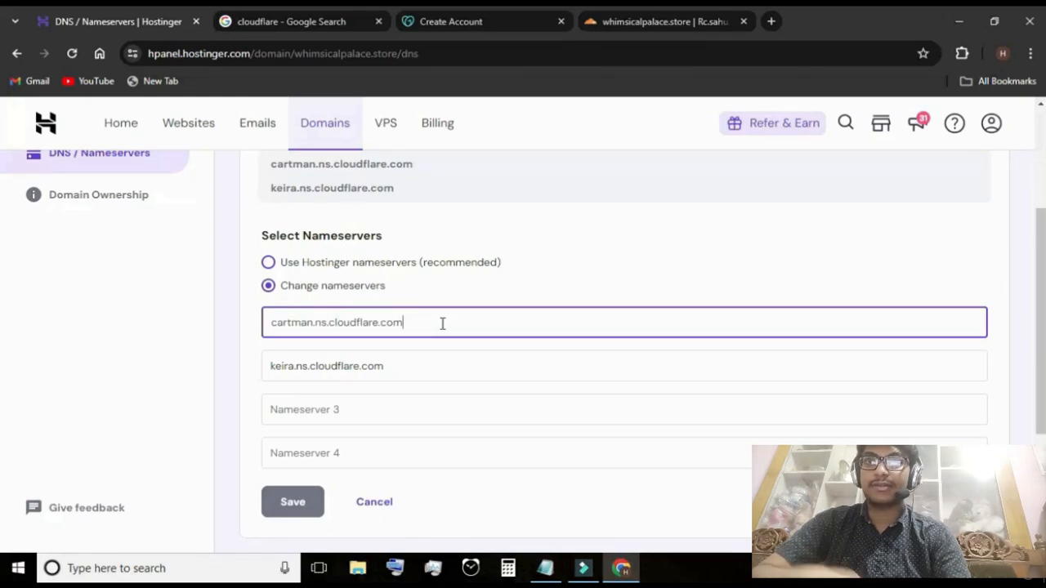
# Copy the second assigned nameserver keira.ns.cloudflare.com from Cloudflare and try to save the nameserver form in Hostinger
pyautogui.click(677, 23)
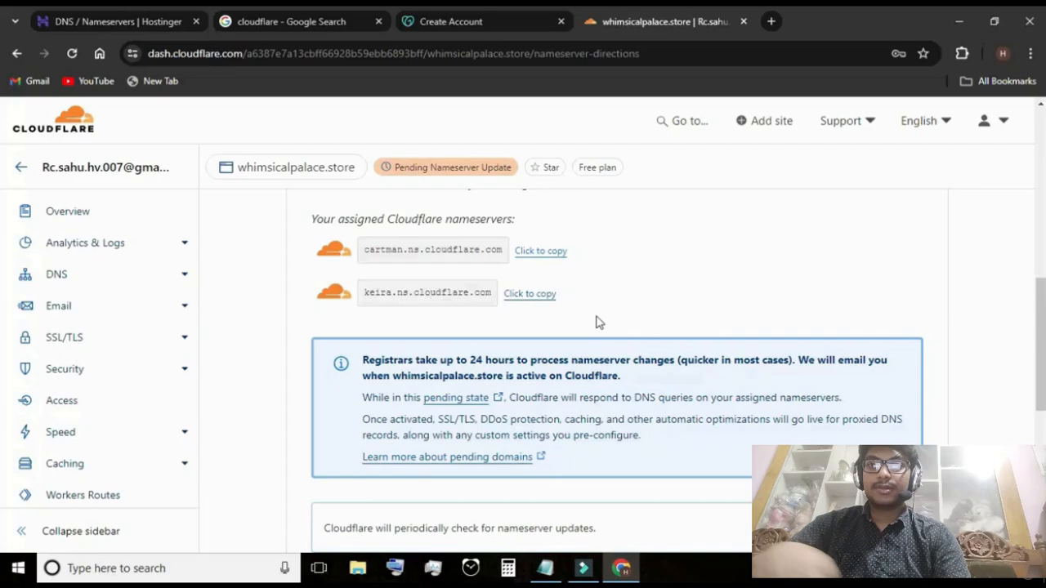
pyautogui.click(543, 295)
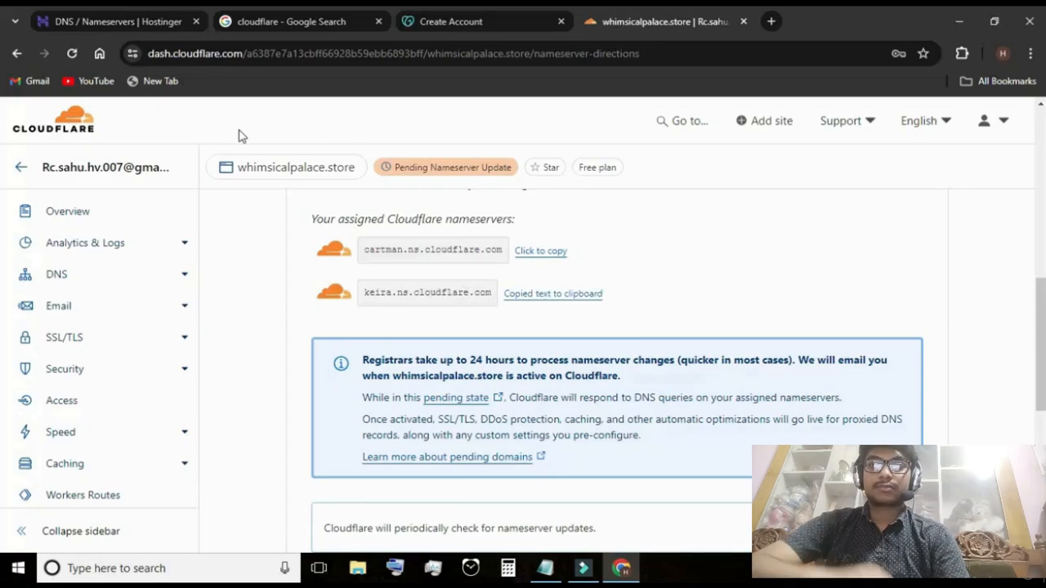
pyautogui.click(140, 21)
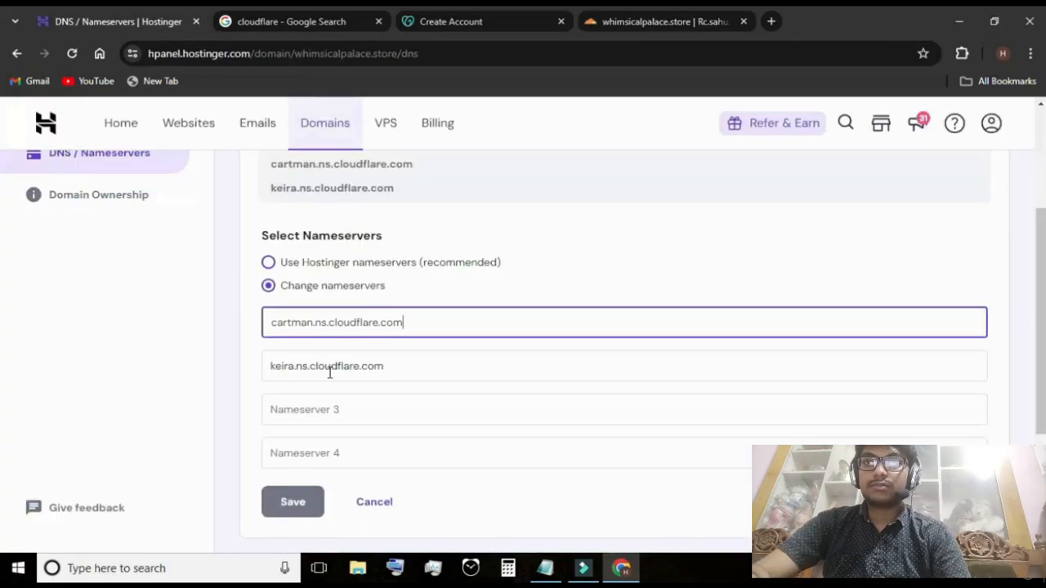
pyautogui.click(291, 504)
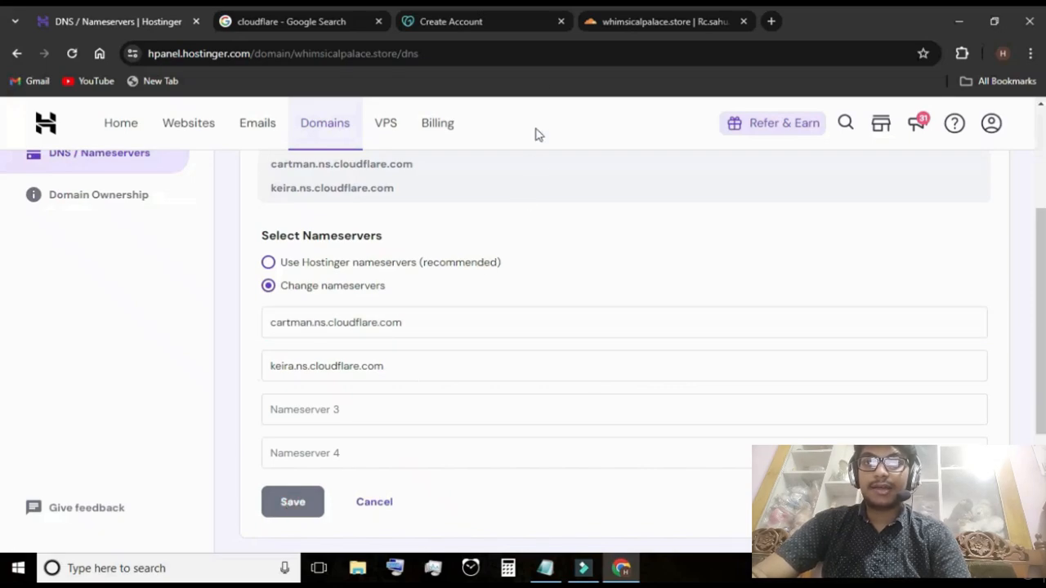
# Continue past the nameserver instructions in Cloudflare and postpone the Quick Start Guide
pyautogui.click(601, 23)
pyautogui.scroll(-5, 428, 311)
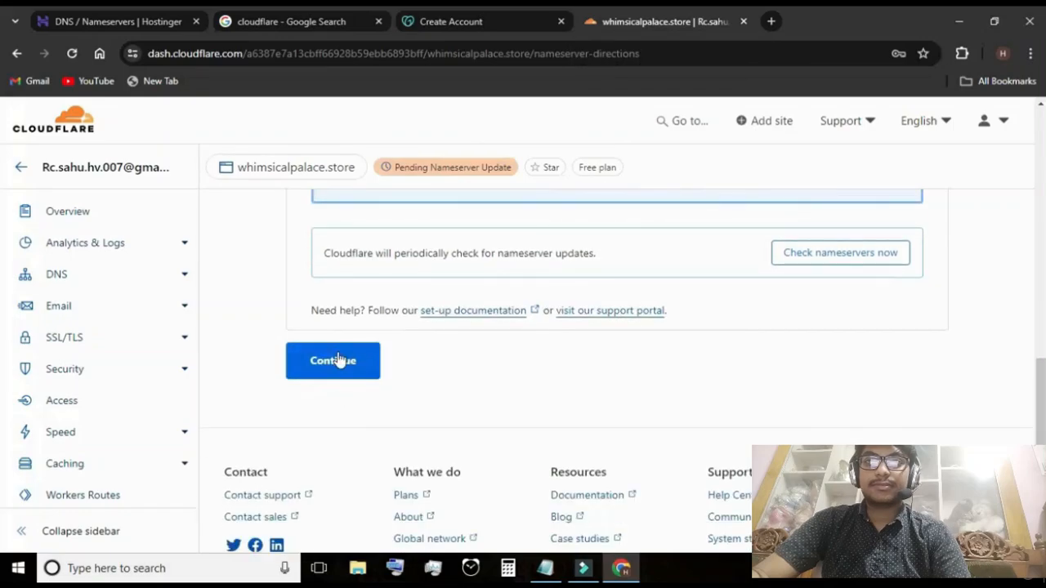
pyautogui.click(354, 371)
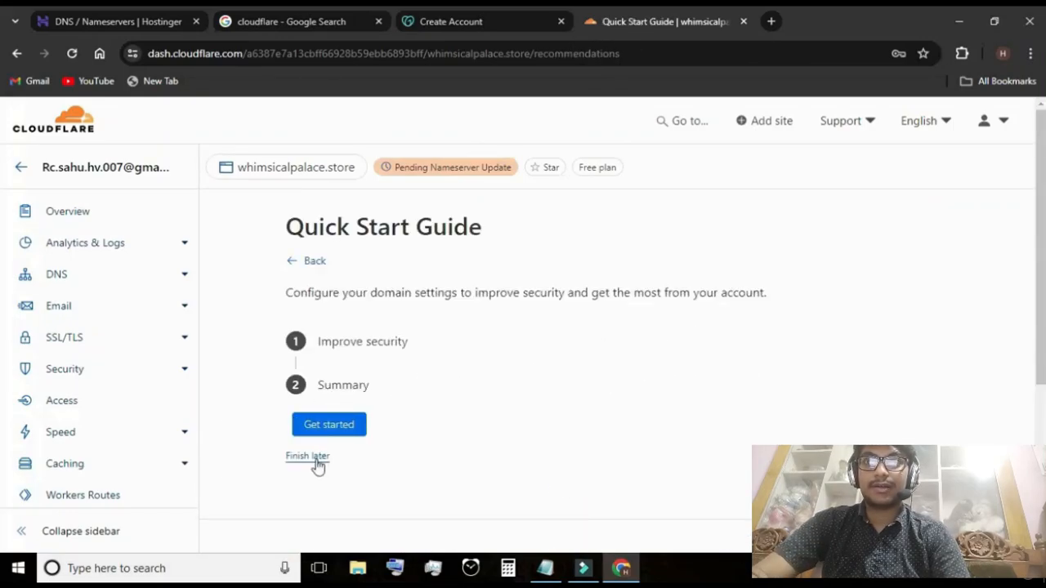
pyautogui.click(313, 456)
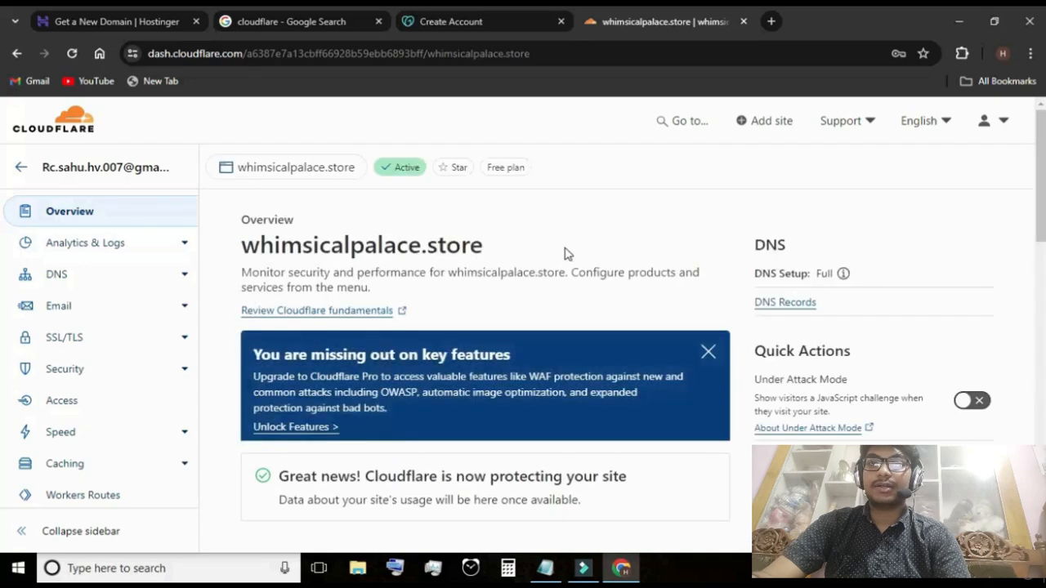
# Go back to the account's list of websites and open the whimsicalpalace.store domain
pyautogui.click(20, 172)
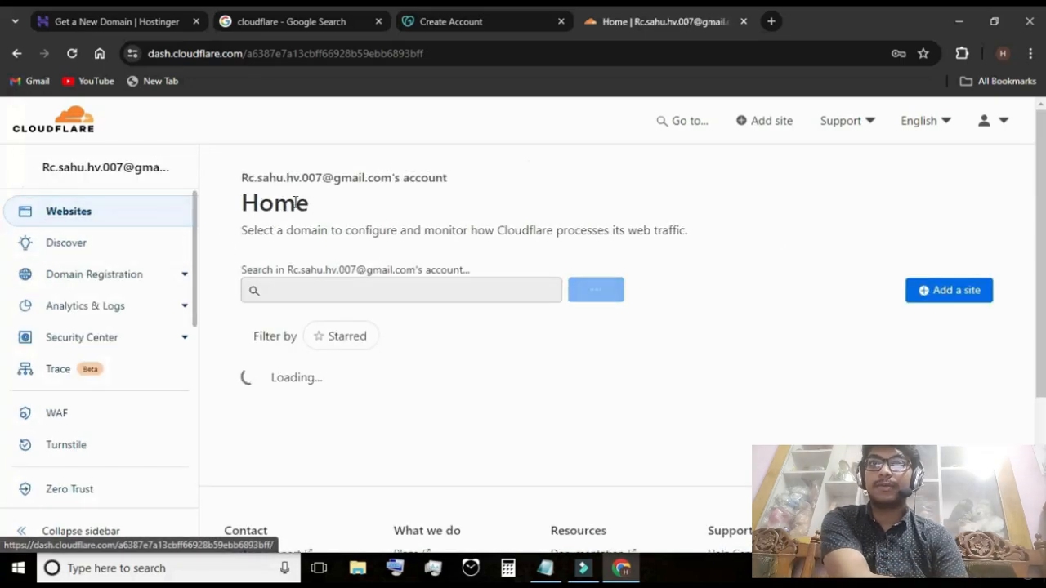
pyautogui.doubleClick(307, 206)
pyautogui.click(481, 211)
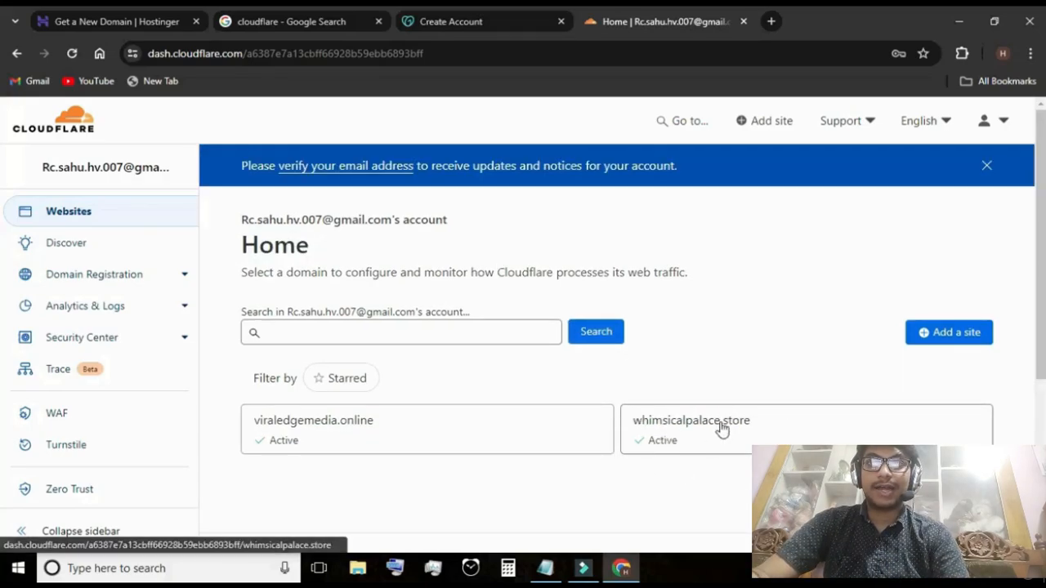
pyautogui.click(728, 394)
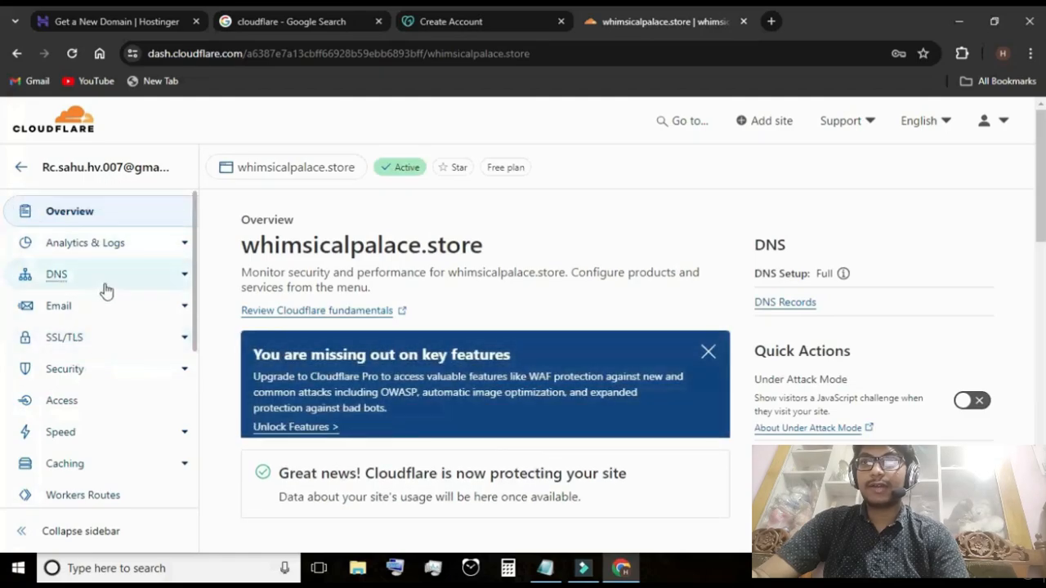
pyautogui.scroll(-1, 114, 327)
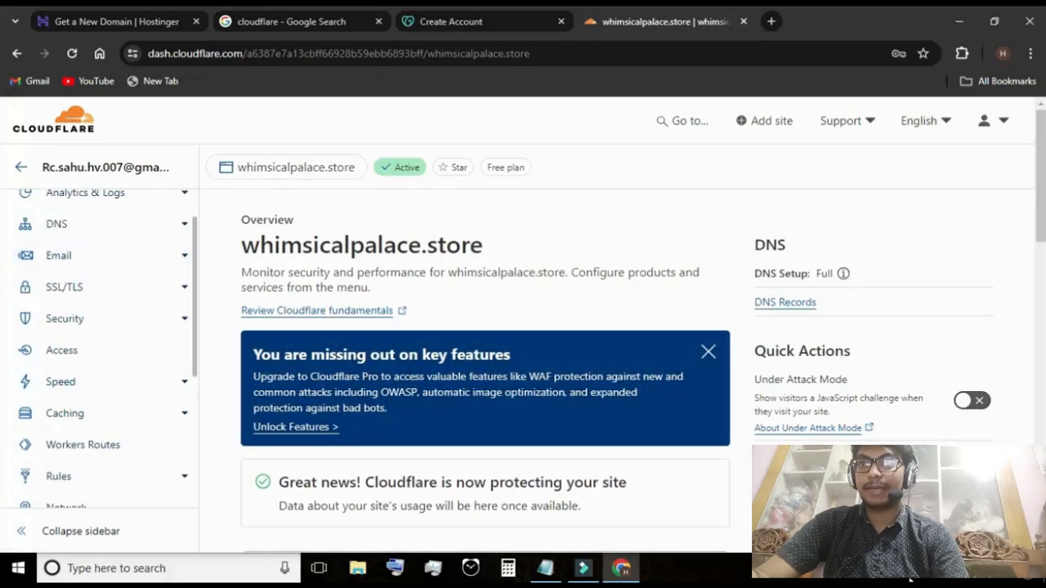
pyautogui.click(937, 572)
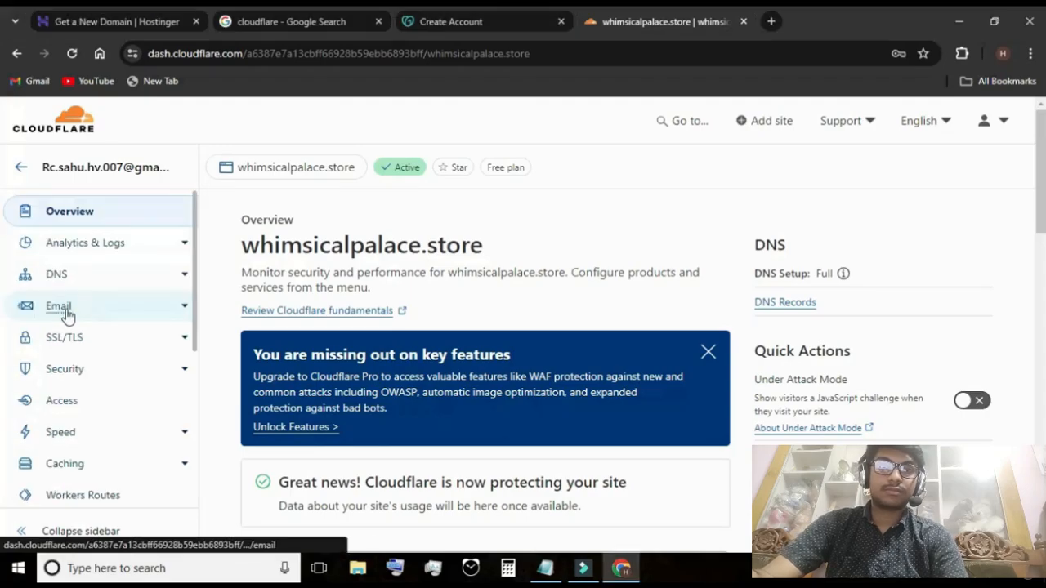
# Open the Email Routing overview for whimsicalpalace.store
pyautogui.moveTo(75, 313)
pyautogui.mouseDown()
pyautogui.moveTo(41, 309)
pyautogui.moveTo(55, 310)
pyautogui.mouseUp()
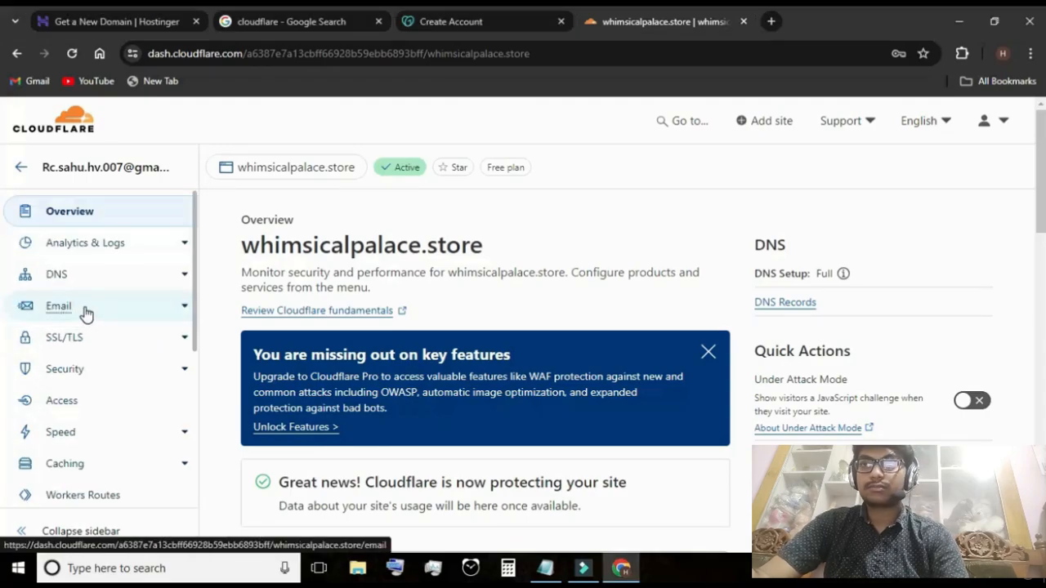
pyautogui.click(82, 310)
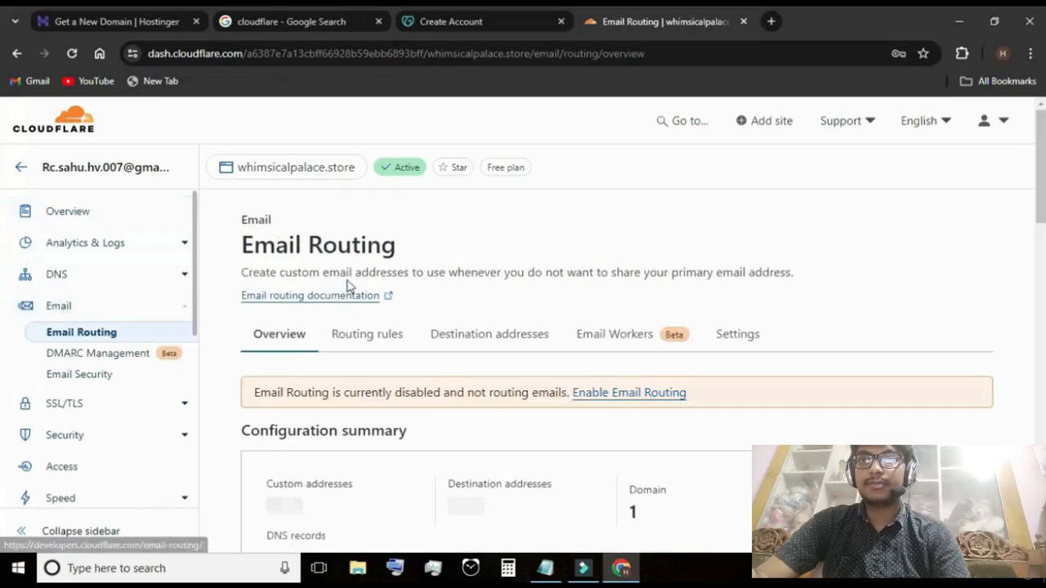
pyautogui.scroll(-2, 352, 286)
pyautogui.scroll(2, 355, 266)
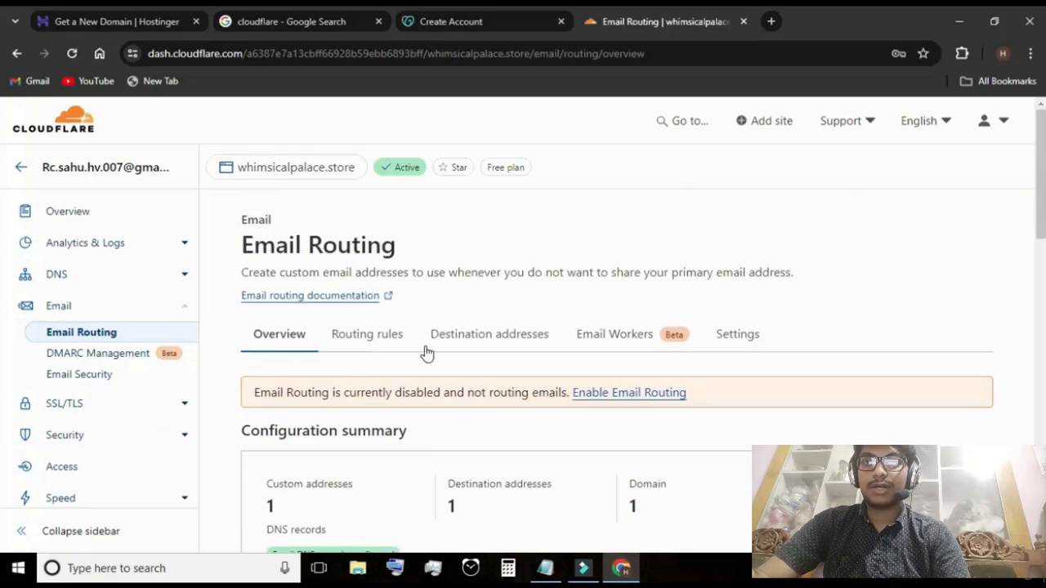
# Show the destination addresses of Email Routing and open the form for creating a new destination address
pyautogui.moveTo(427, 338); pyautogui.dragTo(517, 345)
pyautogui.click(495, 345)
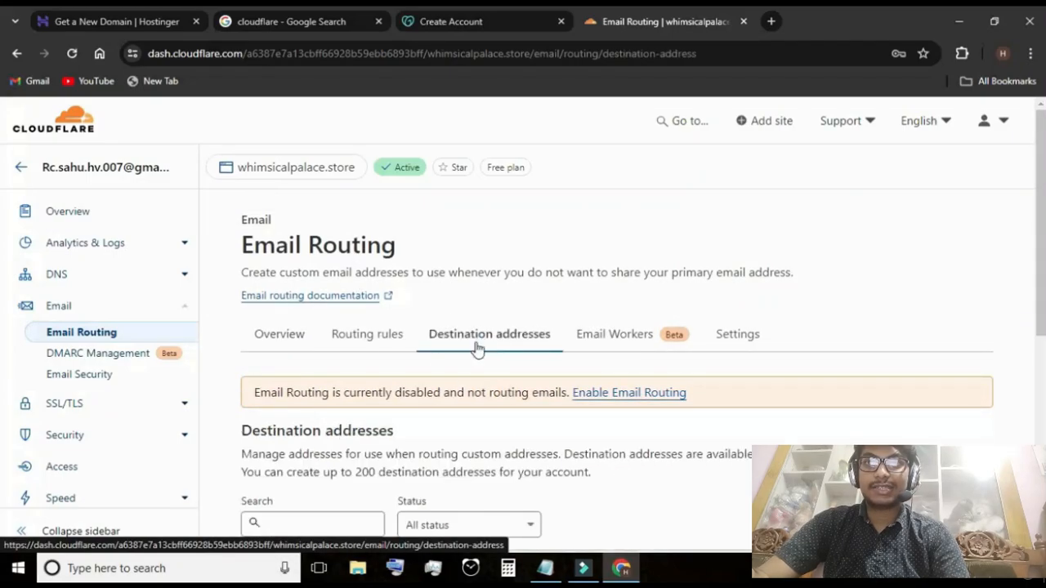
pyautogui.scroll(-1, 495, 364)
pyautogui.scroll(-3, 524, 385)
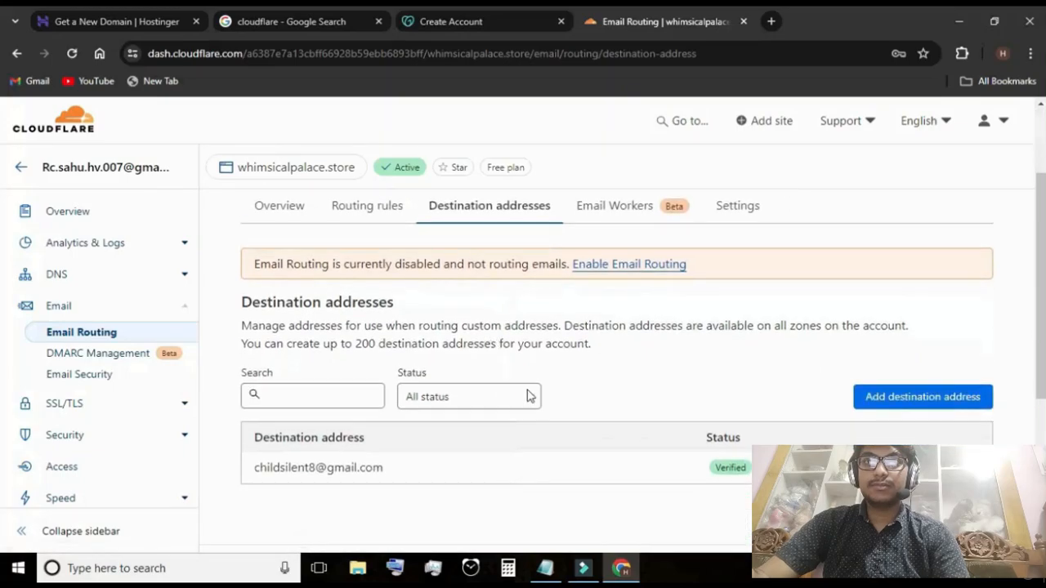
pyautogui.scroll(3, 925, 362)
pyautogui.scroll(1, 938, 407)
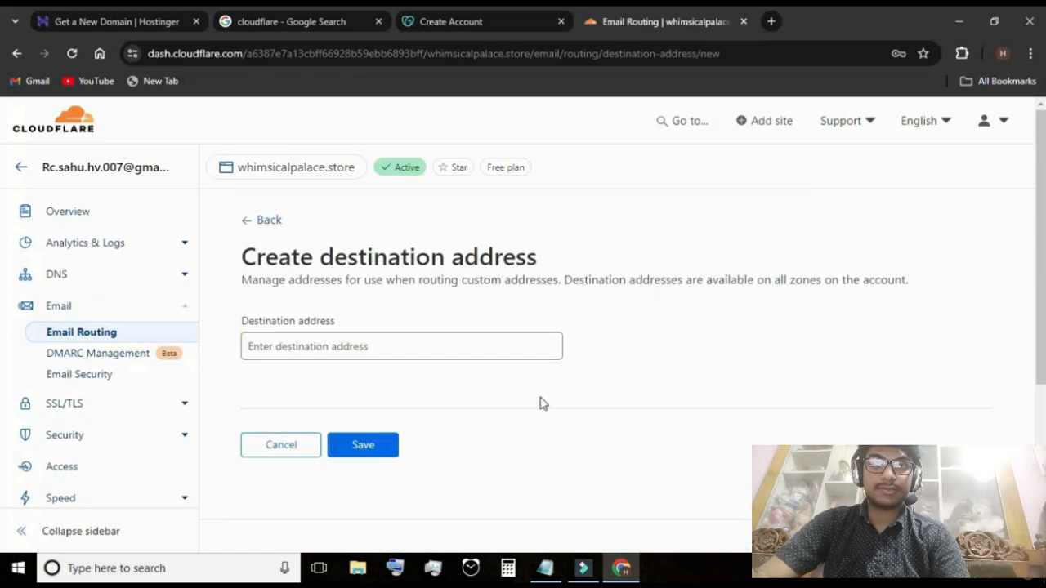
pyautogui.click(396, 352)
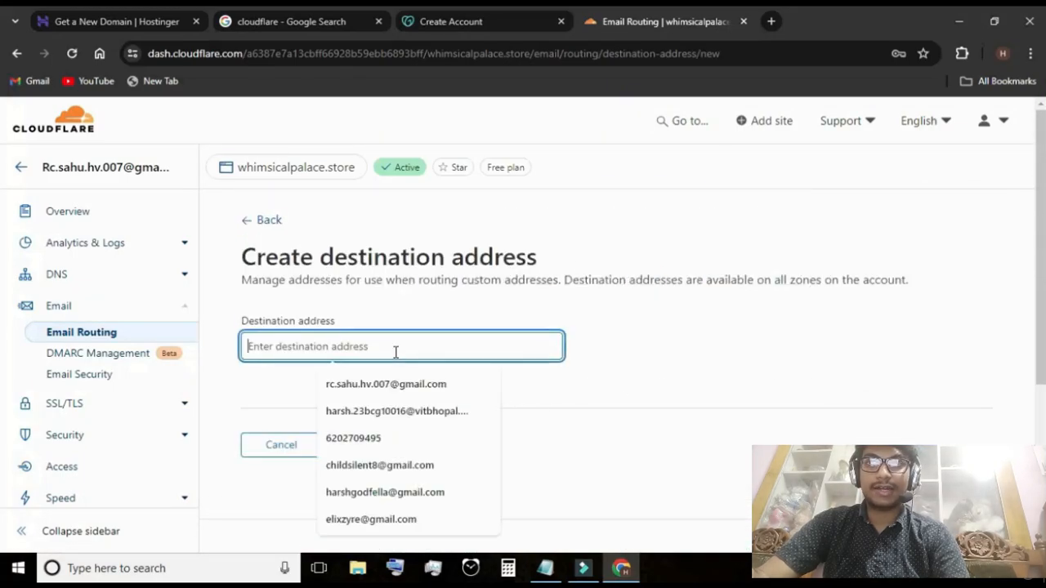
pyautogui.click(593, 381)
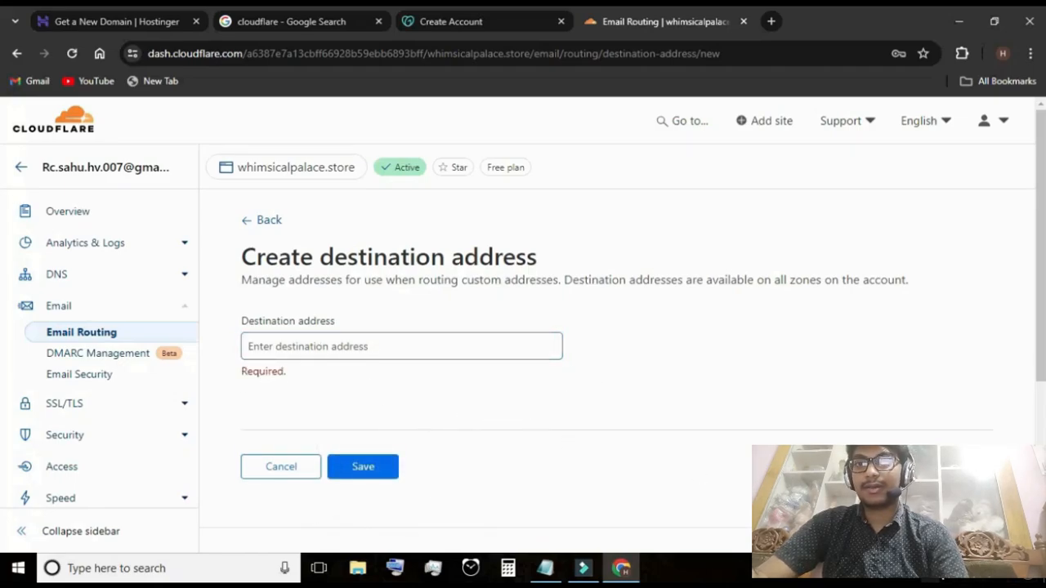
pyautogui.click(931, 572)
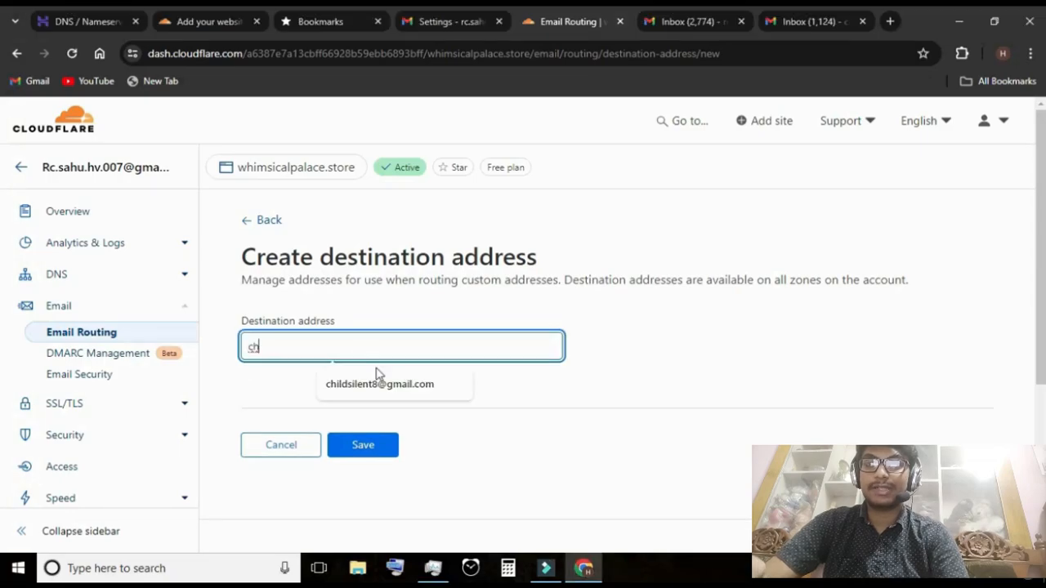
# Fill in the destination e-mail address, save it, and check its entry in the destination addresses list
pyautogui.click(380, 383)
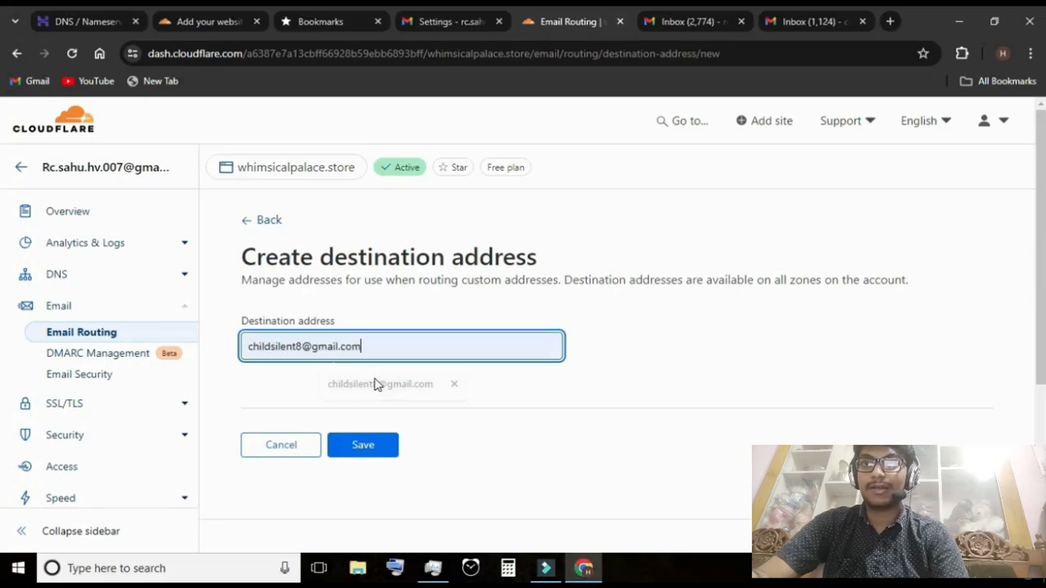
pyautogui.click(362, 444)
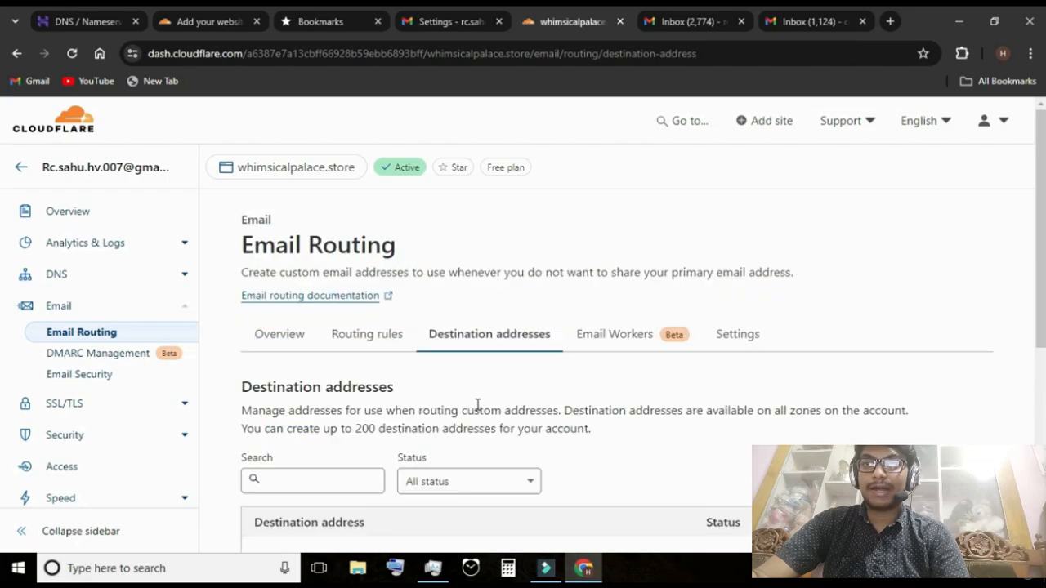
pyautogui.scroll(-2, 664, 419)
pyautogui.scroll(1, 663, 420)
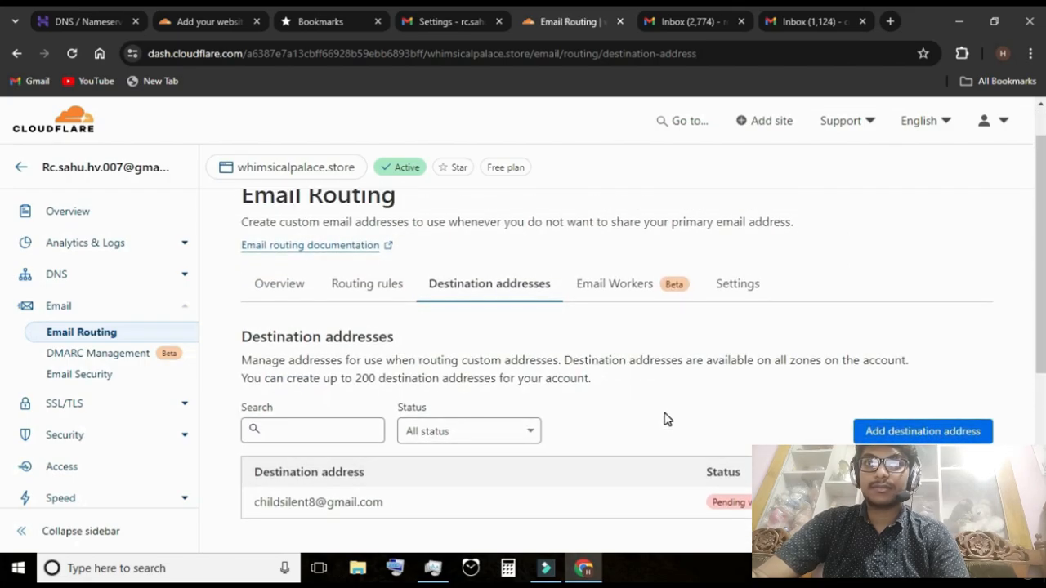
pyautogui.scroll(-1, 666, 420)
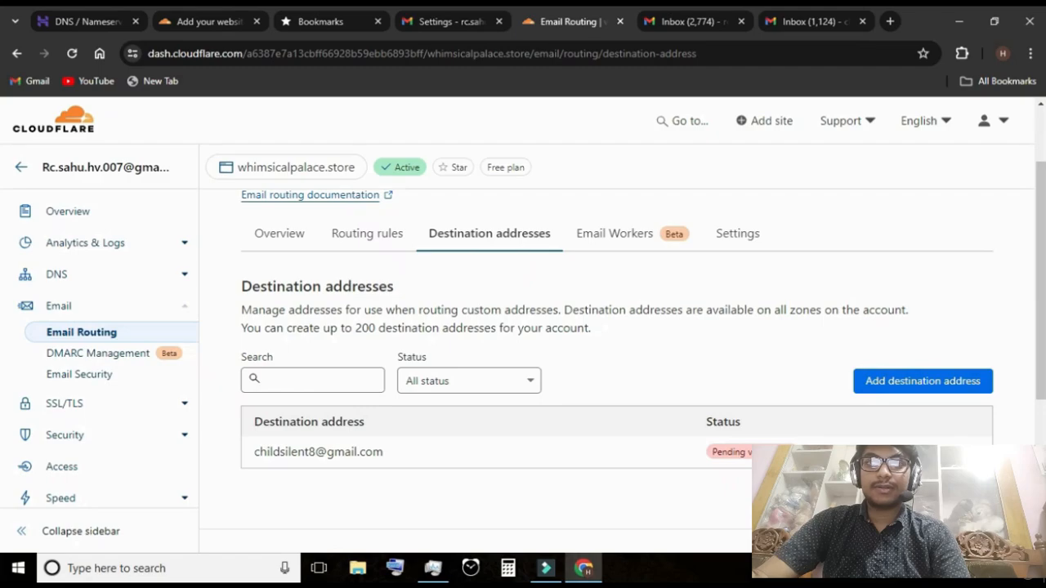
# Switch to the destination Gmail inbox and verify the address from Cloudflare's "Verify Email Routing address" message
pyautogui.click(825, 21)
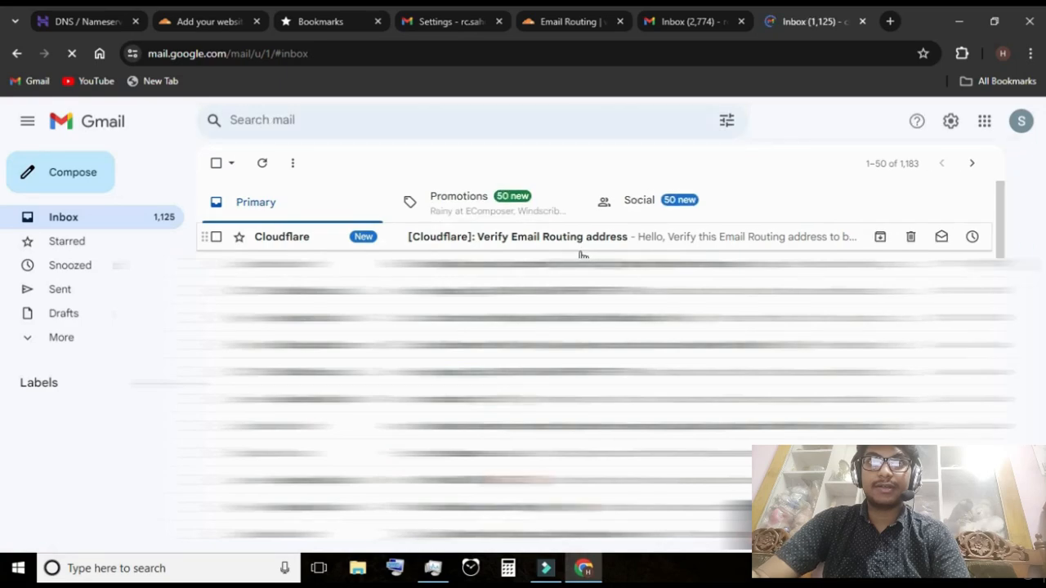
pyautogui.click(621, 236)
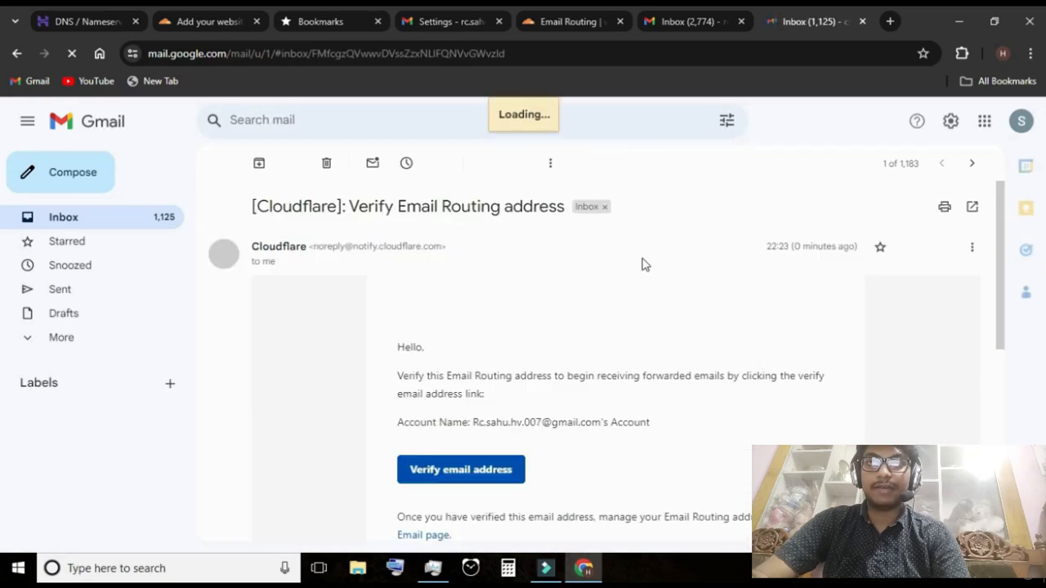
pyautogui.scroll(-1, 597, 327)
pyautogui.click(505, 362)
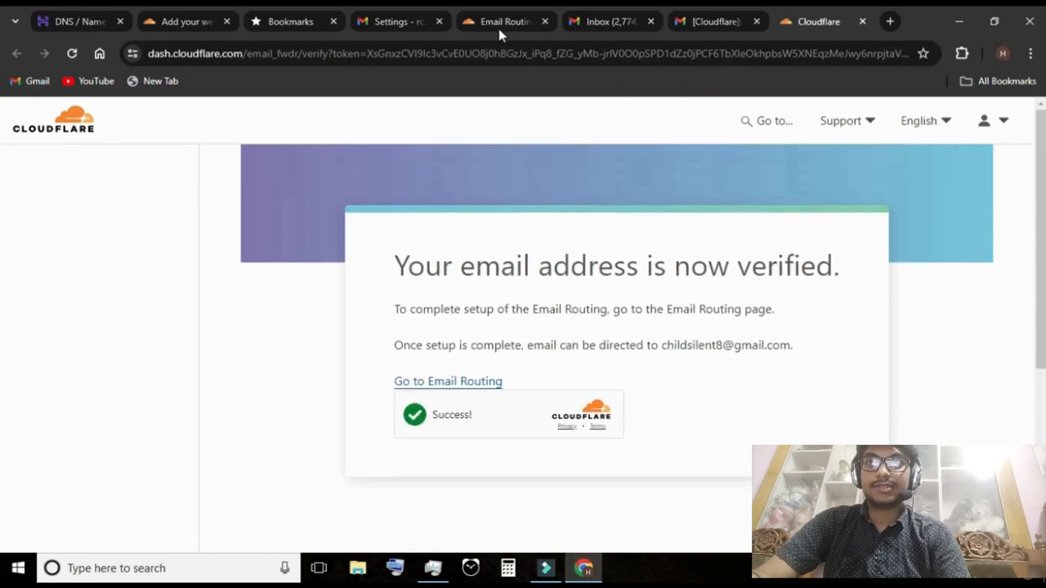
# Return to Cloudflare Email Routing and reload the destination addresses to check the verification status
pyautogui.click(500, 21)
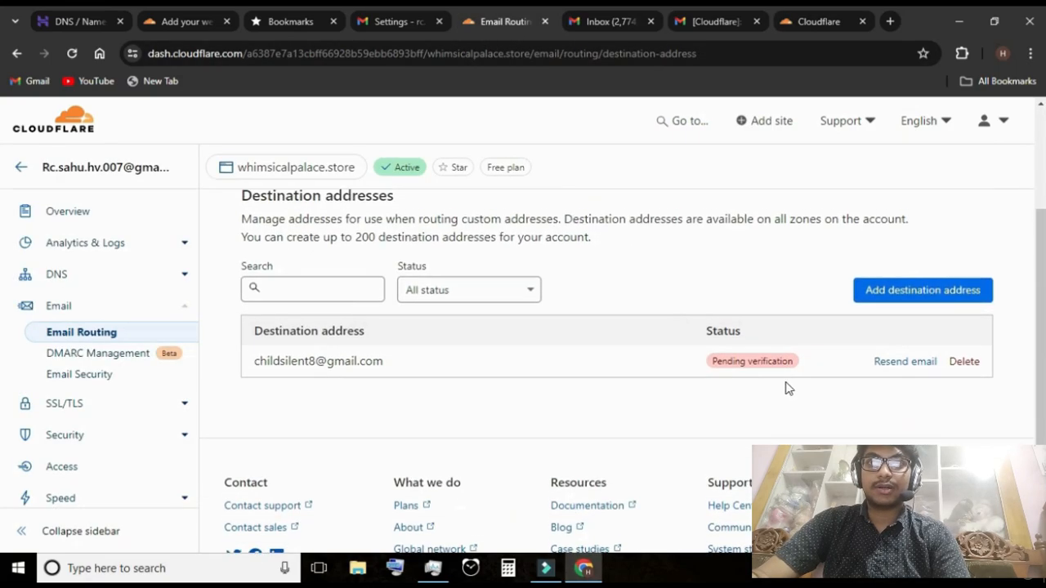
pyautogui.click(71, 53)
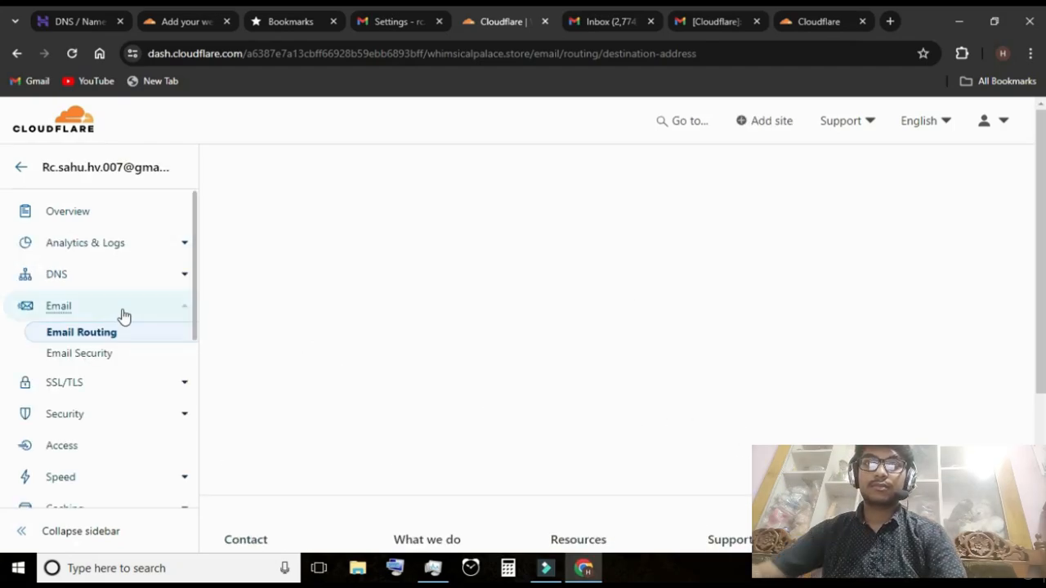
pyautogui.scroll(-3, 736, 409)
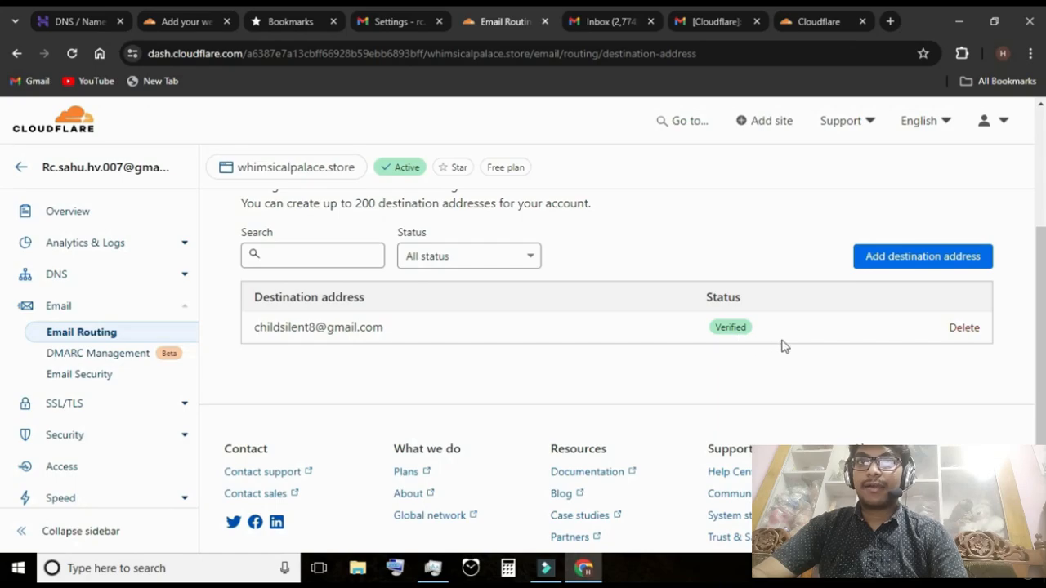
# Show the routing rules and start creating a custom address for whimsicalpalace.store
pyautogui.scroll(2, 708, 357)
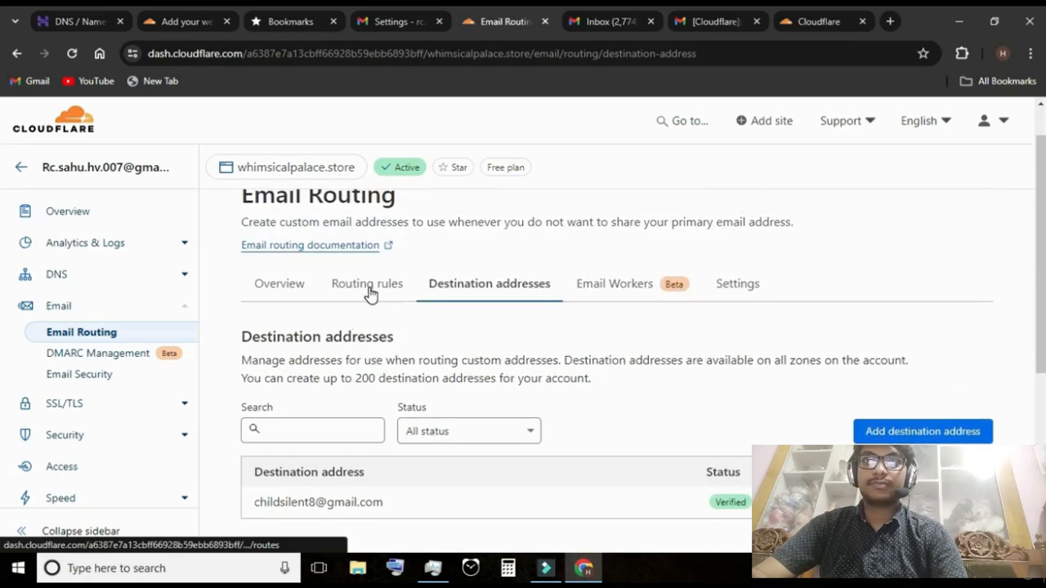
pyautogui.click(369, 292)
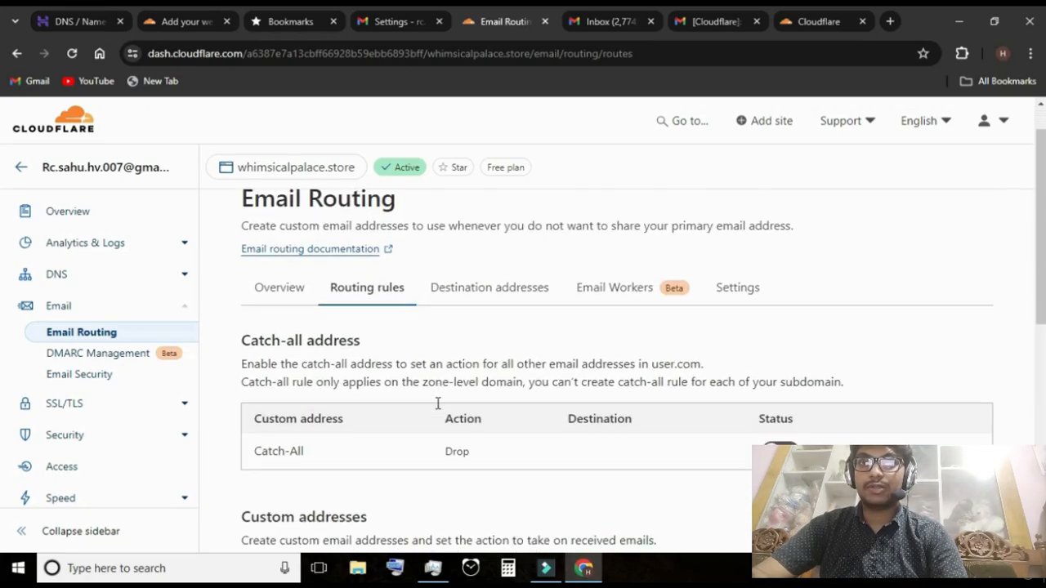
pyautogui.scroll(-4, 458, 398)
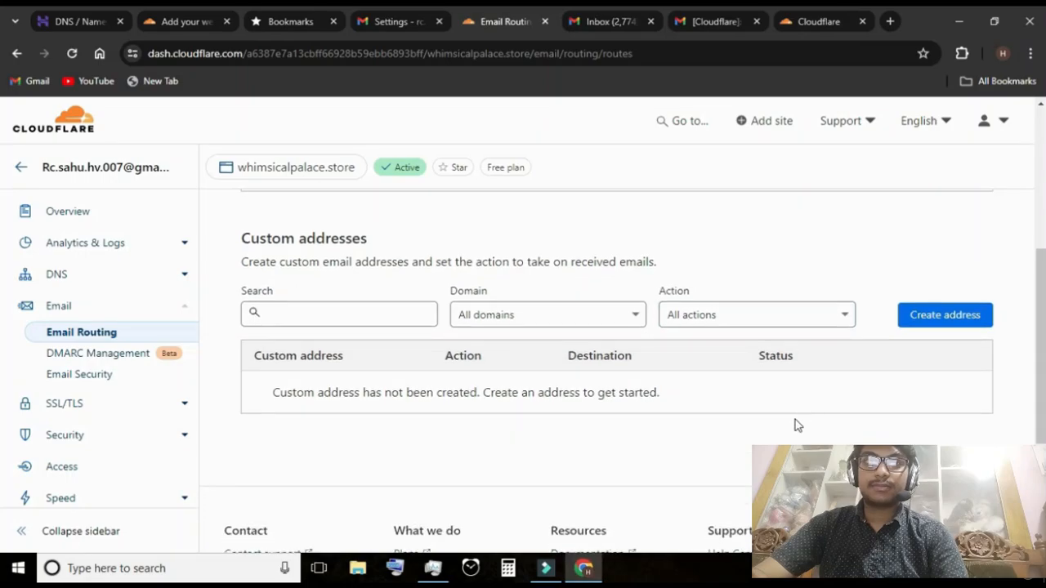
pyautogui.click(924, 326)
pyautogui.click(409, 344)
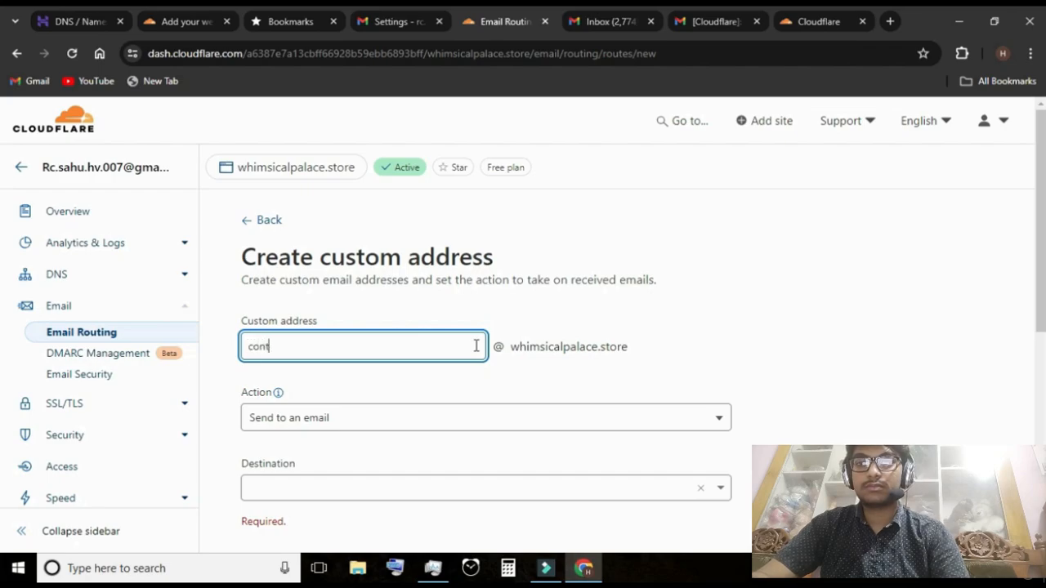
pyautogui.write('act')
pyautogui.scroll(-1, 474, 368)
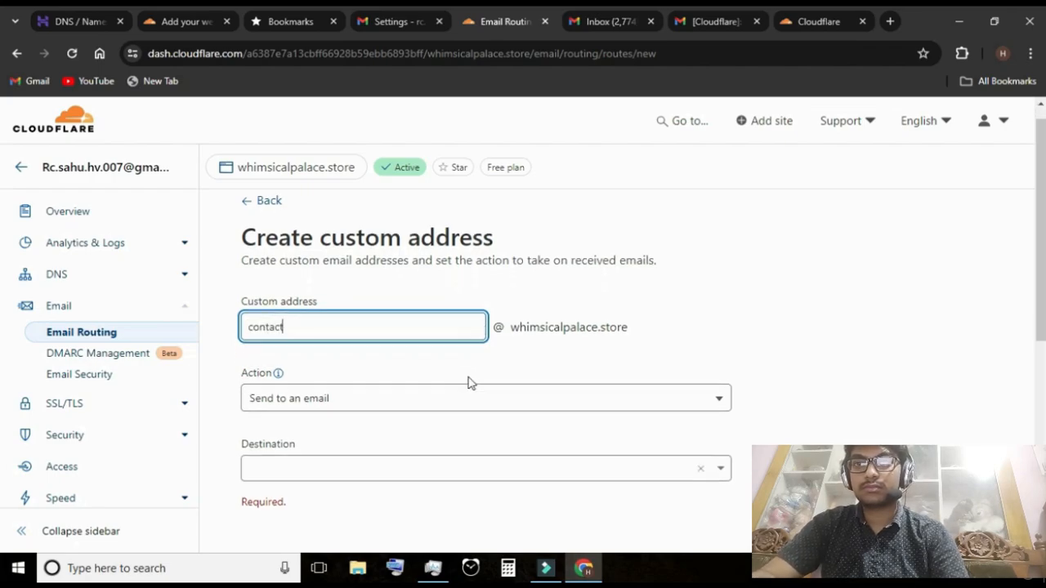
pyautogui.click(521, 442)
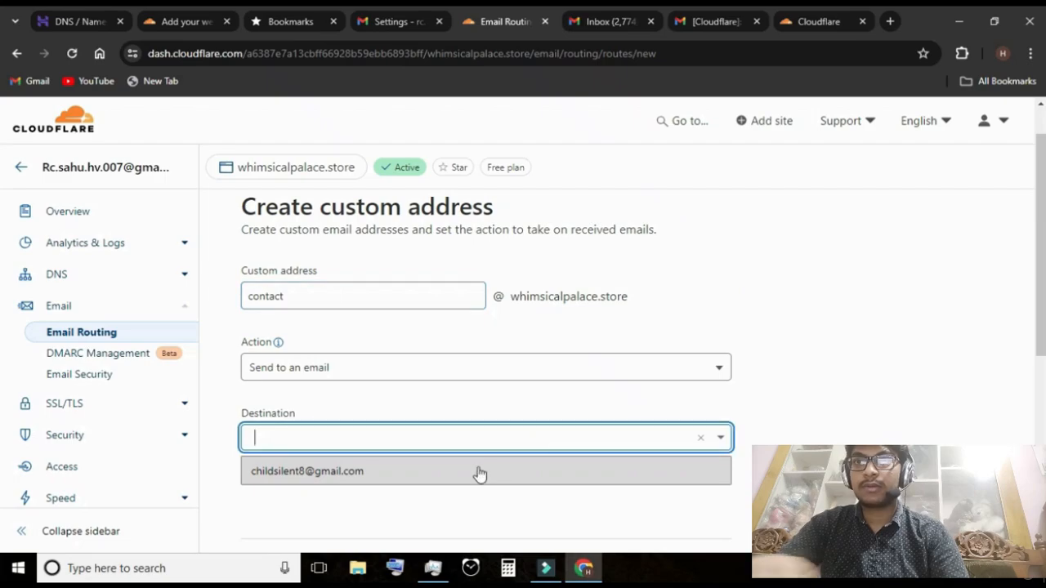
pyautogui.click(436, 479)
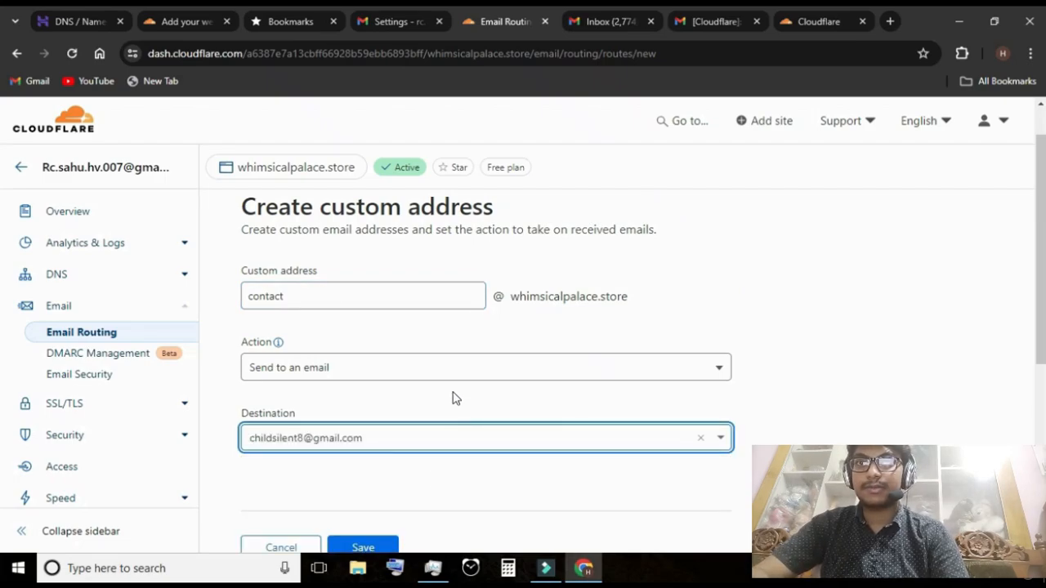
pyautogui.scroll(-1, 461, 372)
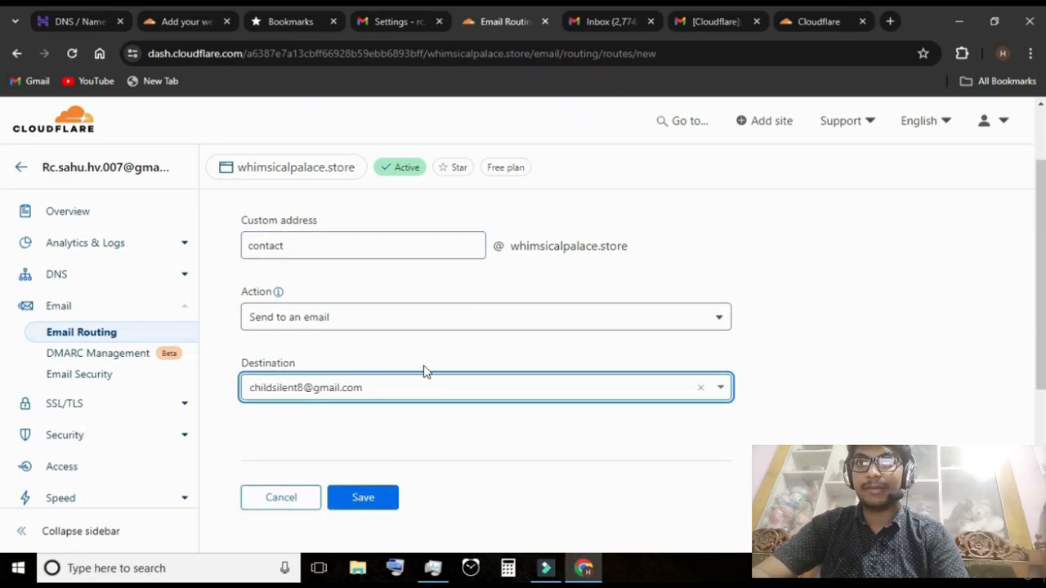
pyautogui.click(362, 497)
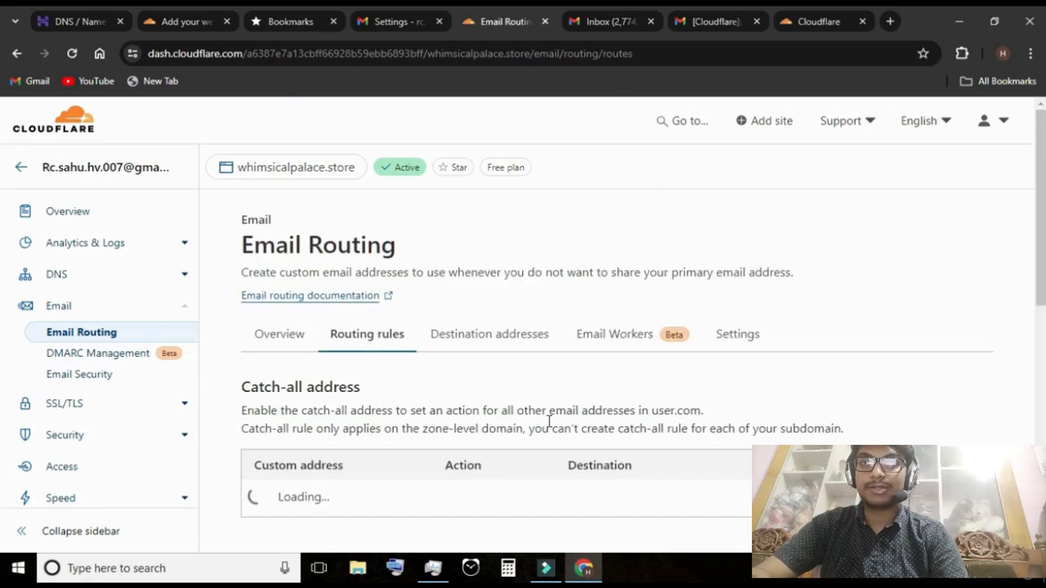
# Examine the "contact" entry, its action, destination and status in the custom addresses list
pyautogui.scroll(-3, 531, 446)
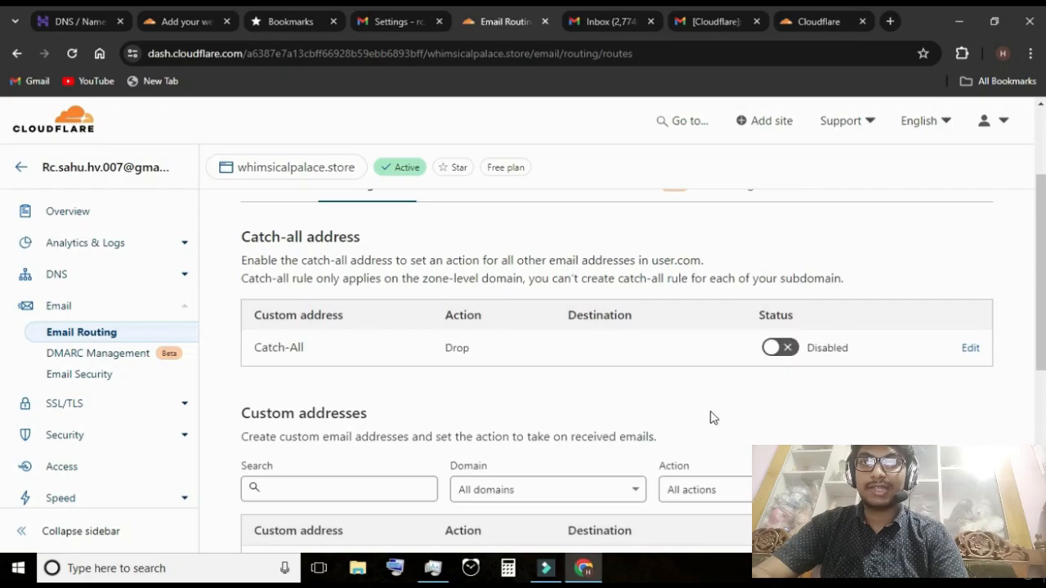
pyautogui.scroll(-1, 715, 417)
pyautogui.scroll(-2, 389, 376)
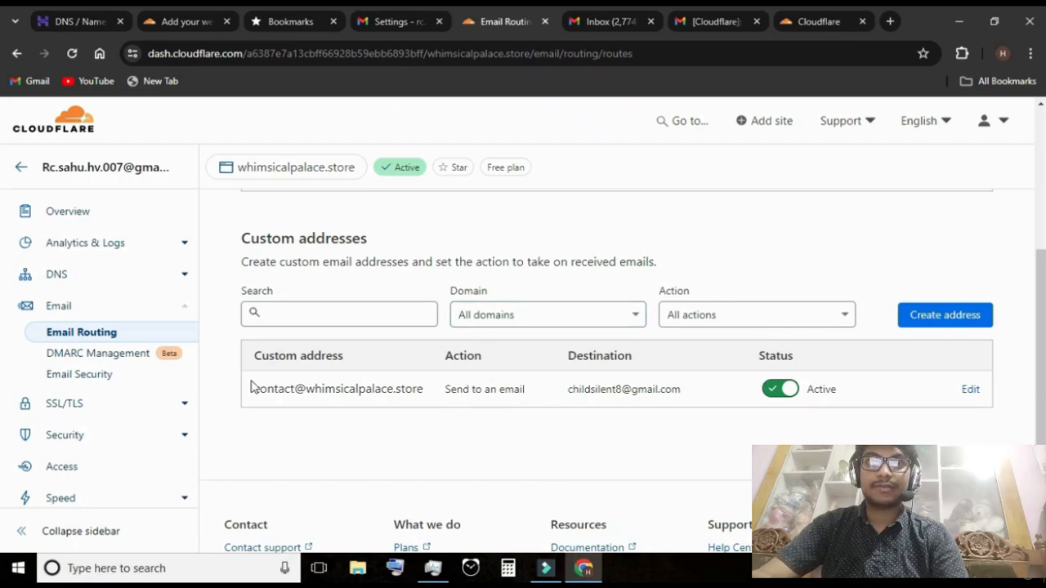
pyautogui.moveTo(249, 389); pyautogui.dragTo(431, 398)
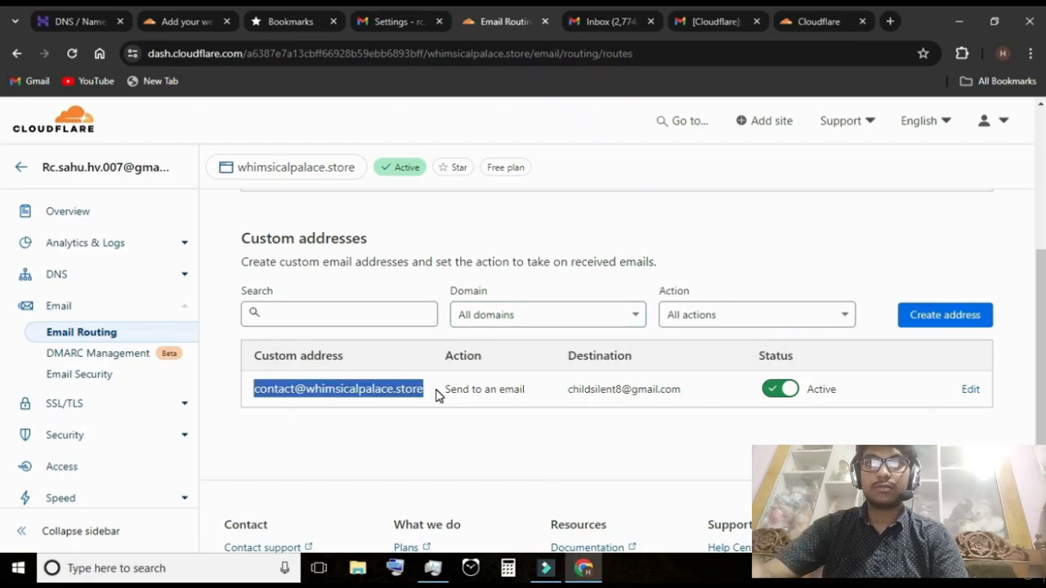
pyautogui.click(435, 394)
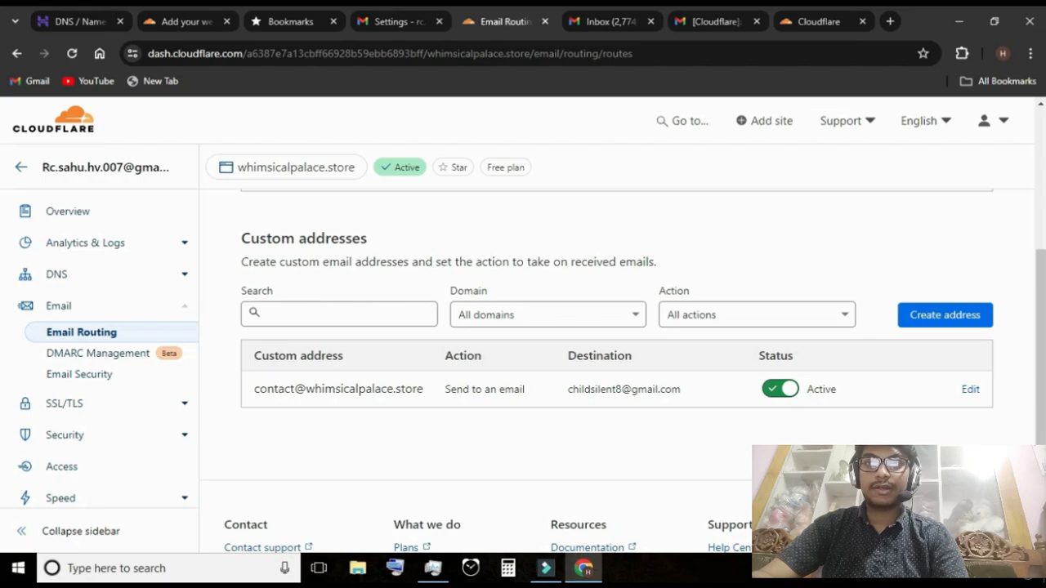
# Switch to another Gmail account, start a new message and check the sender addresses available for it
pyautogui.hotkey('ctrl', 'Tab')
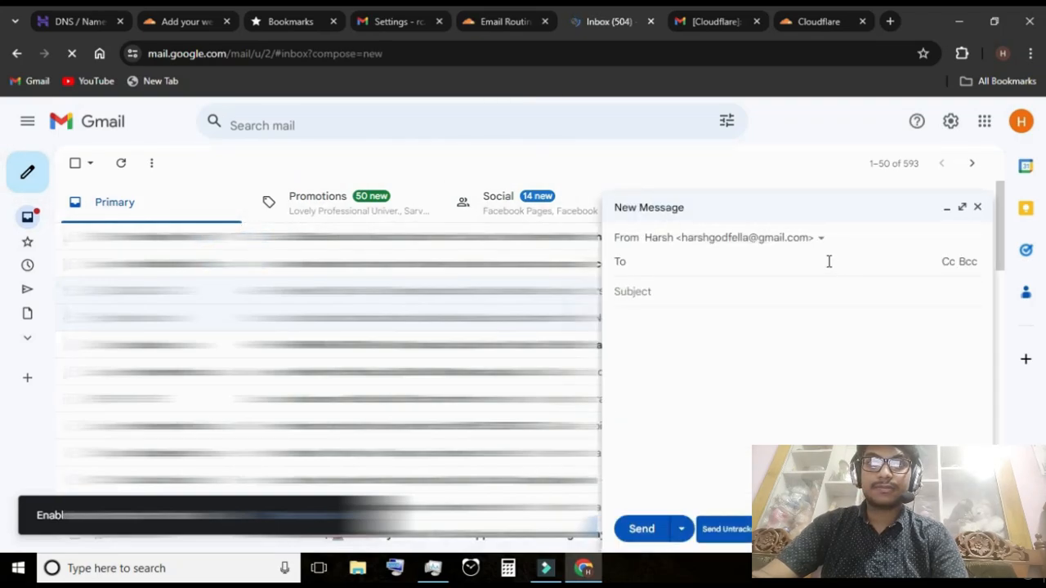
pyautogui.click(823, 239)
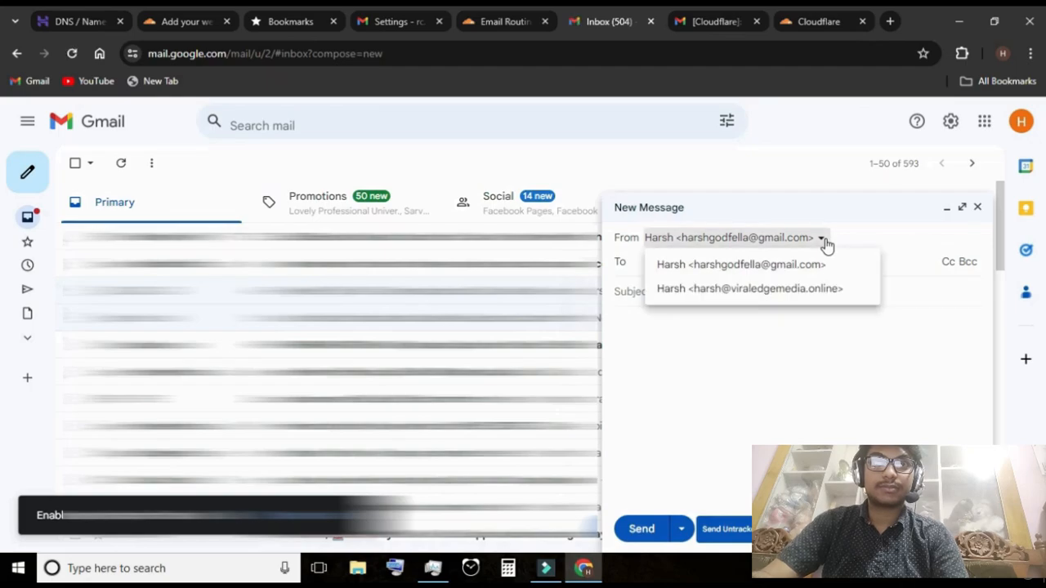
pyautogui.click(823, 240)
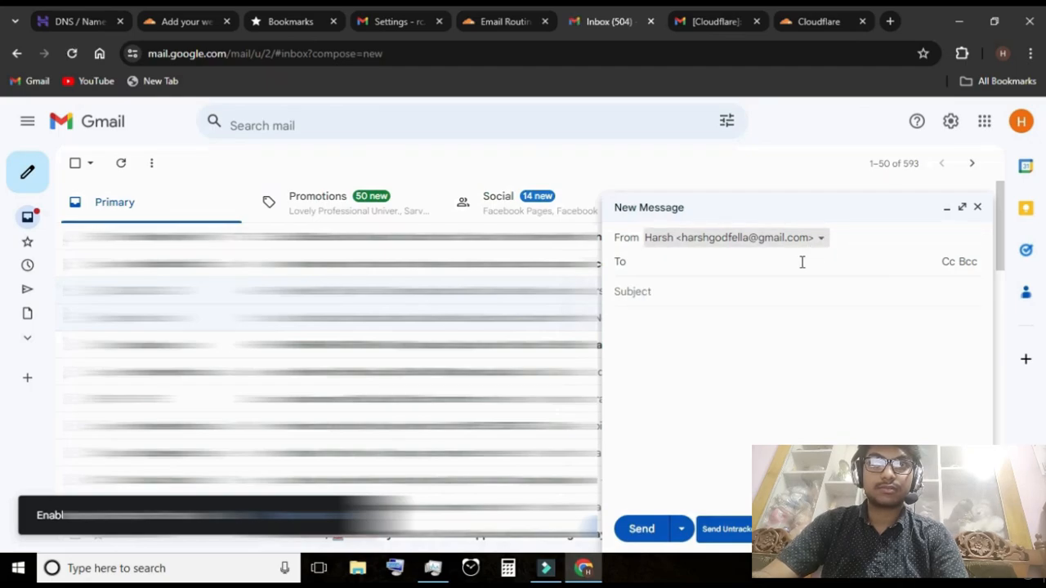
pyautogui.click(802, 262)
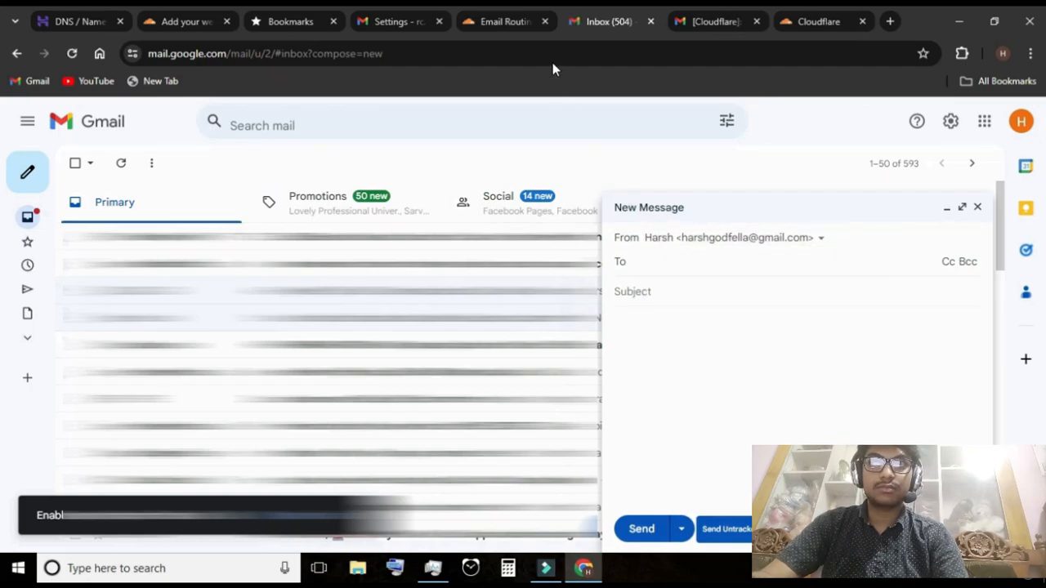
# Copy the "contact" custom address from Cloudflare's routing rules and paste it as the recipient of the new Gmail message
pyautogui.click(496, 18)
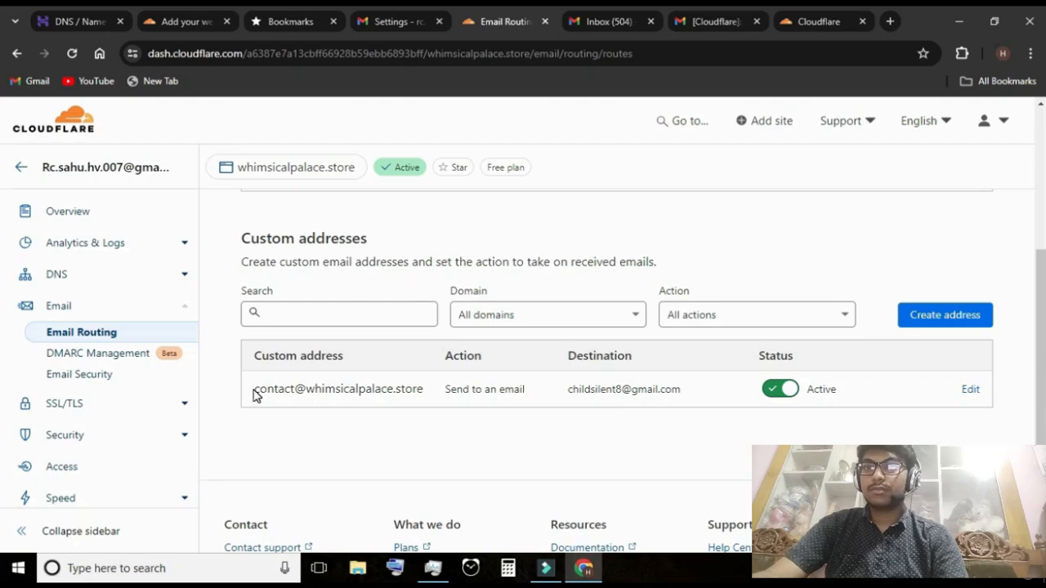
pyautogui.moveTo(254, 389); pyautogui.dragTo(431, 401)
pyautogui.hotkey('ctrl', 'c')
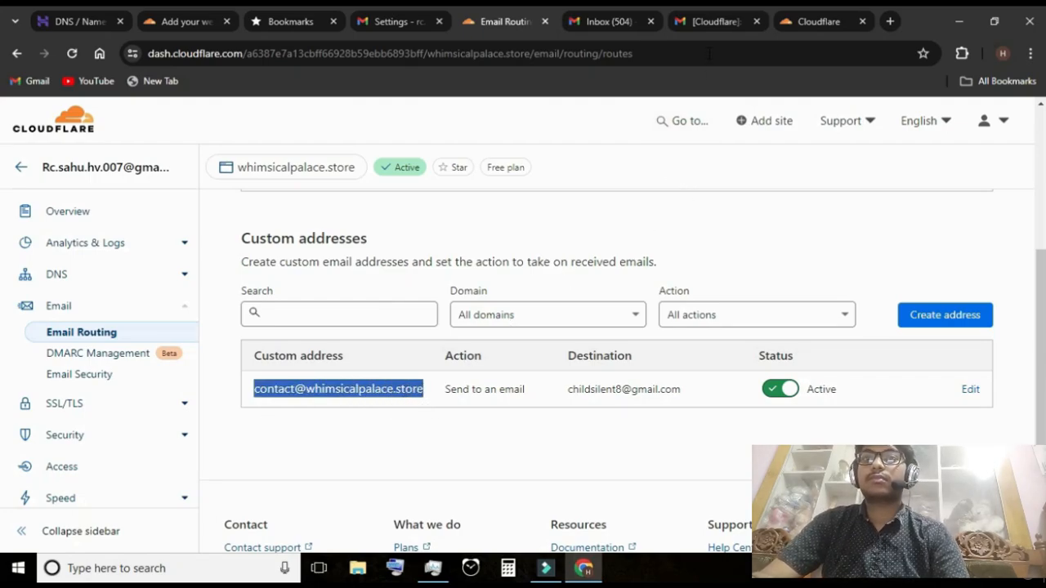
pyautogui.click(601, 21)
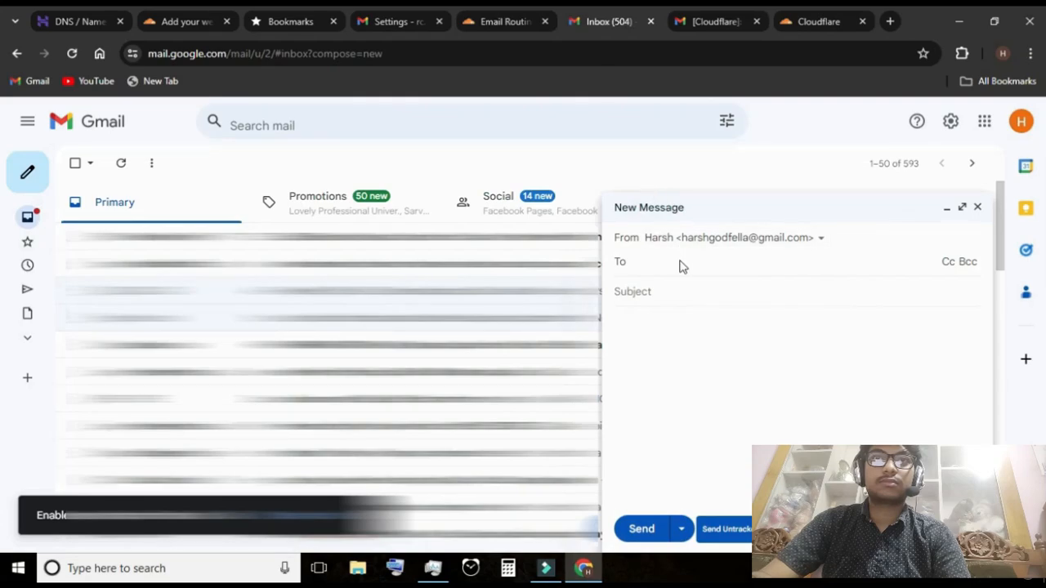
pyautogui.hotkey('ctrl', 'v')
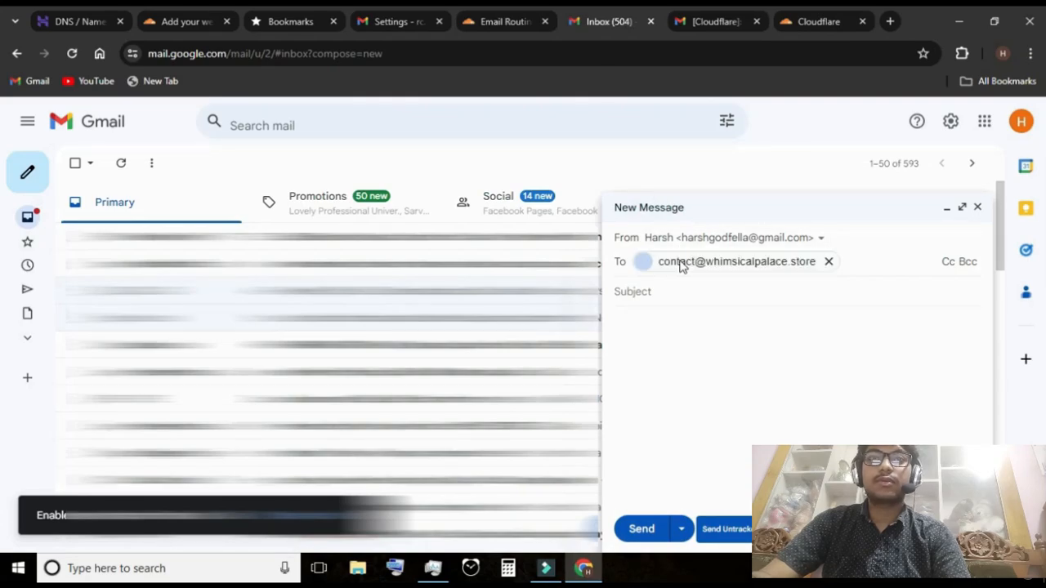
# Give the message the subject "testing" and the body "hello", and send it
pyautogui.click(686, 306)
pyautogui.write('t')
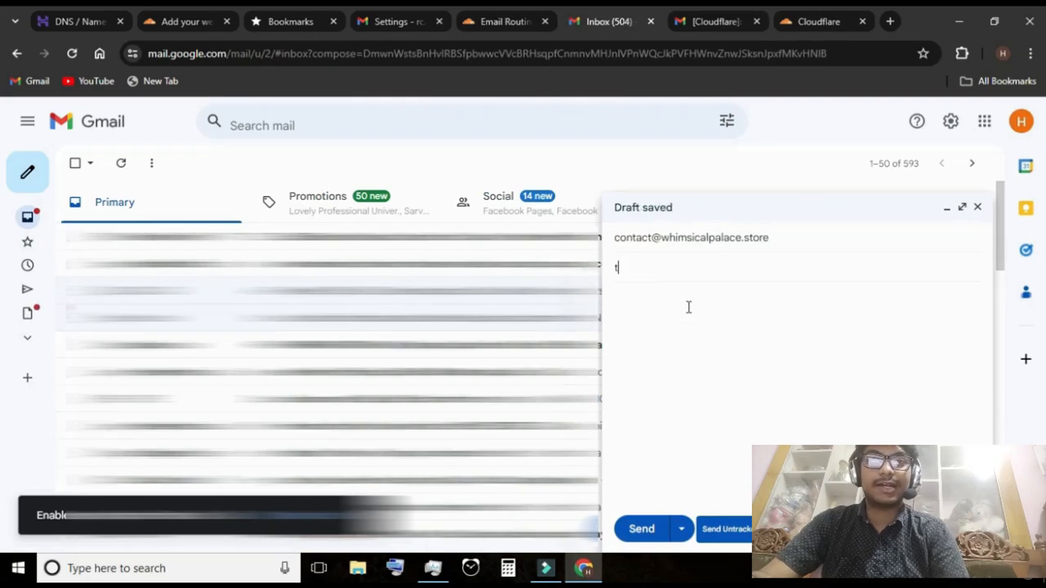
pyautogui.write('esting')
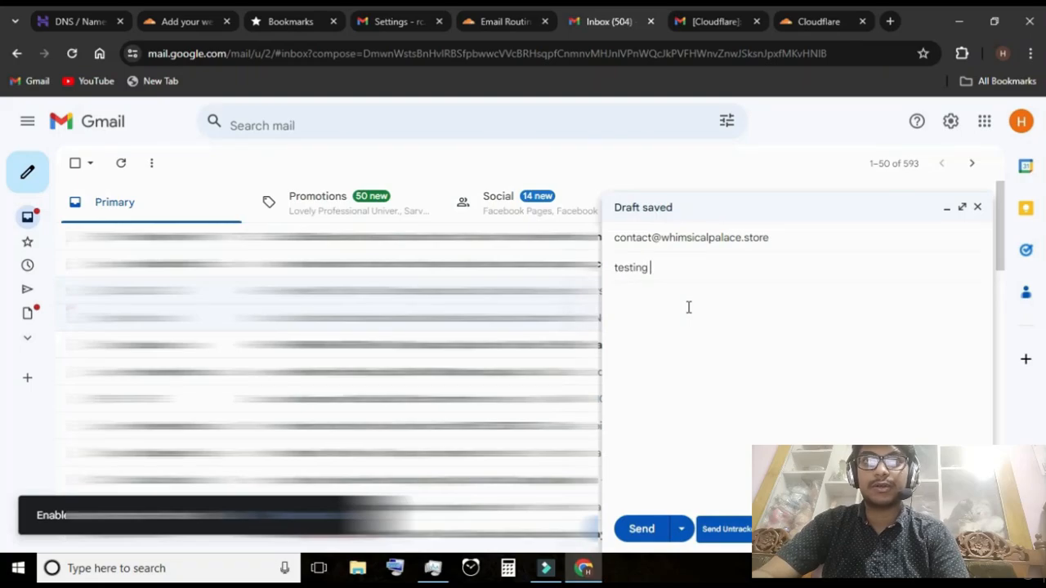
pyautogui.click(689, 307)
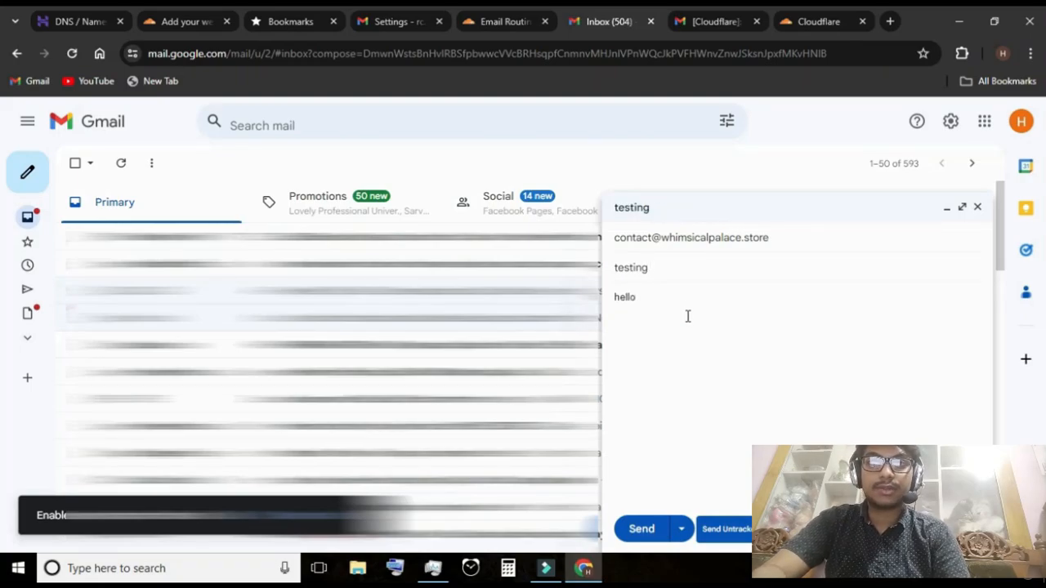
pyautogui.click(642, 538)
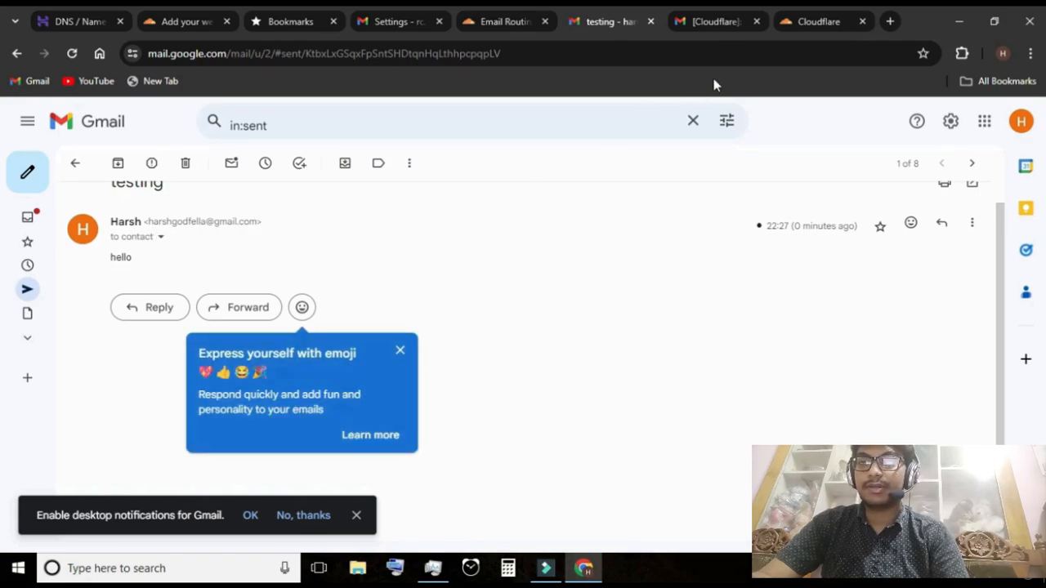
# Open the received "testing" message in the destination Gmail inbox and examine its sender and recipient details
pyautogui.click(711, 22)
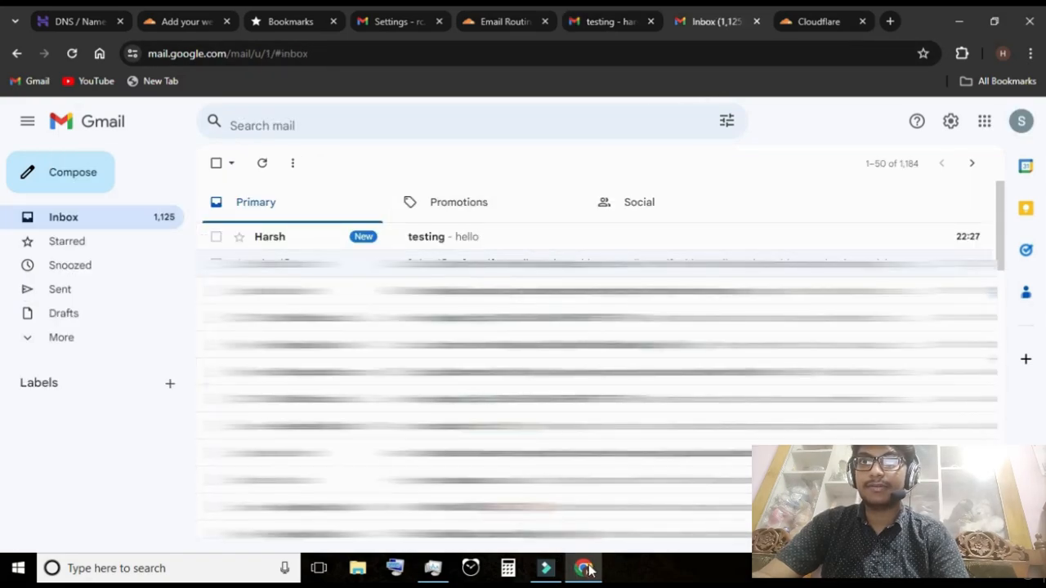
pyautogui.click(927, 574)
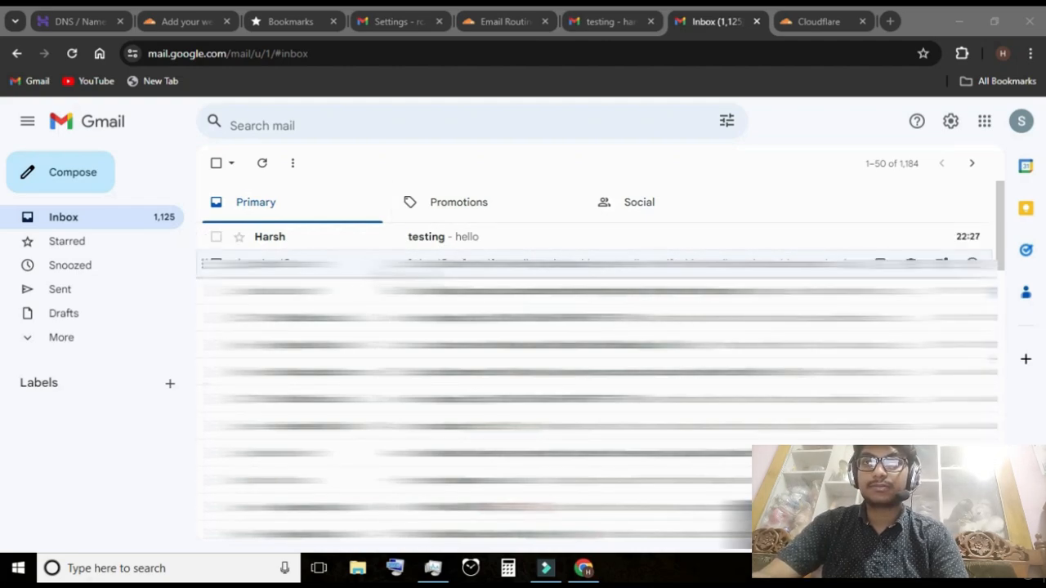
pyautogui.click(498, 247)
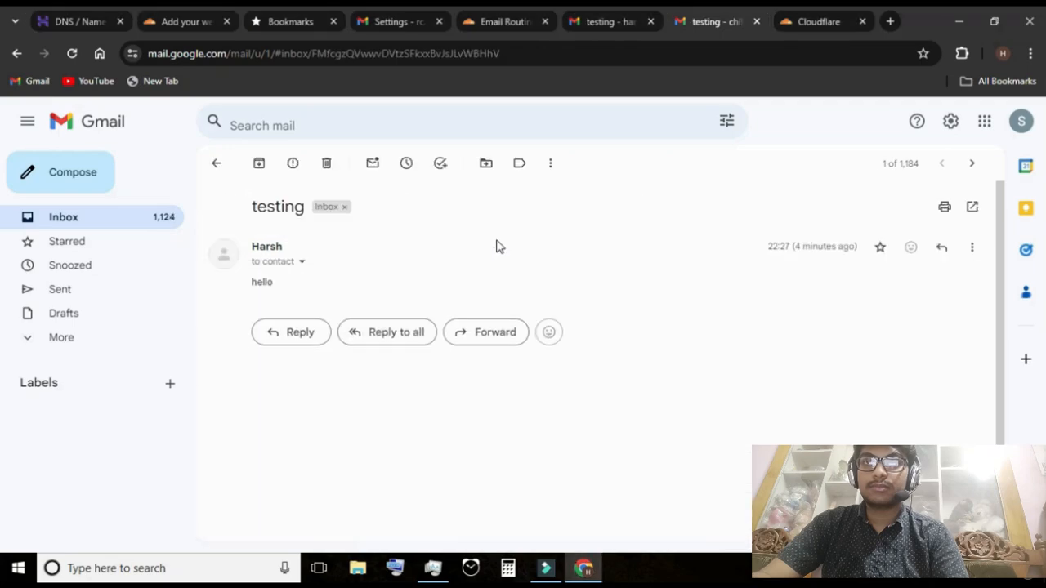
pyautogui.click(301, 263)
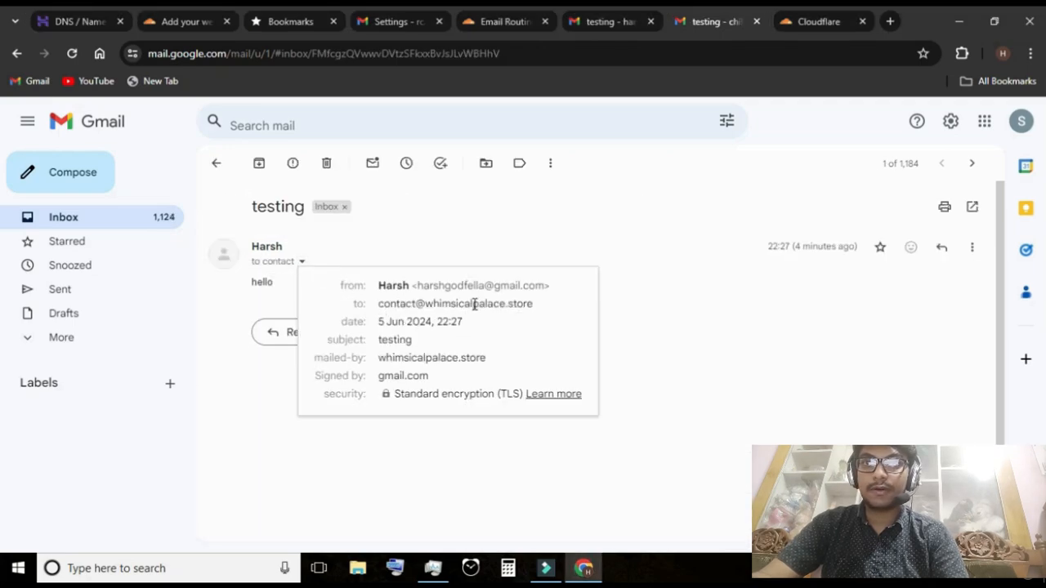
pyautogui.moveTo(518, 305)
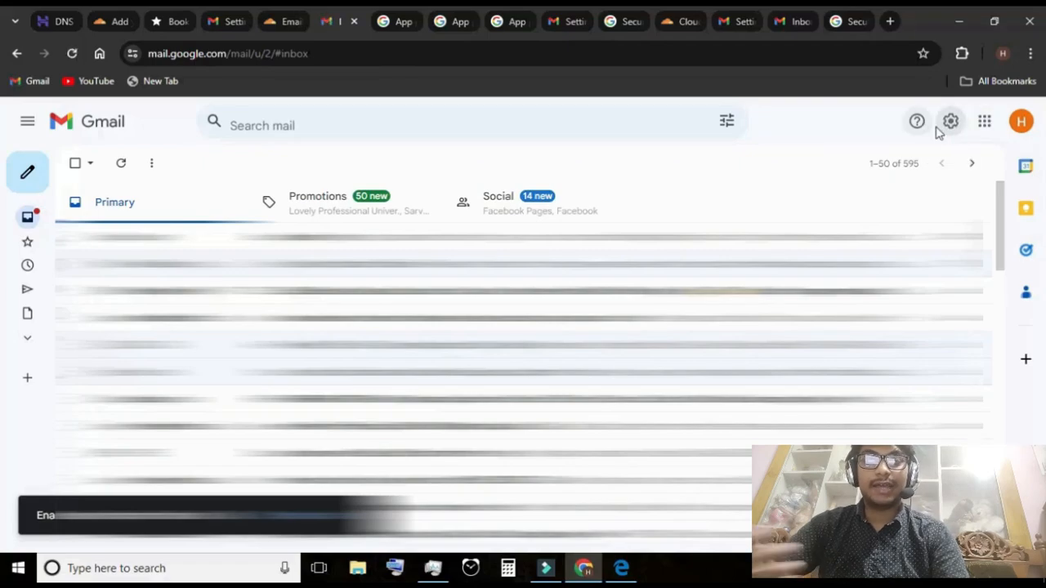
# Open the Accounts and Import settings of the sending Gmail account and start adding another send-as email address in an enlarged window
pyautogui.click(951, 128)
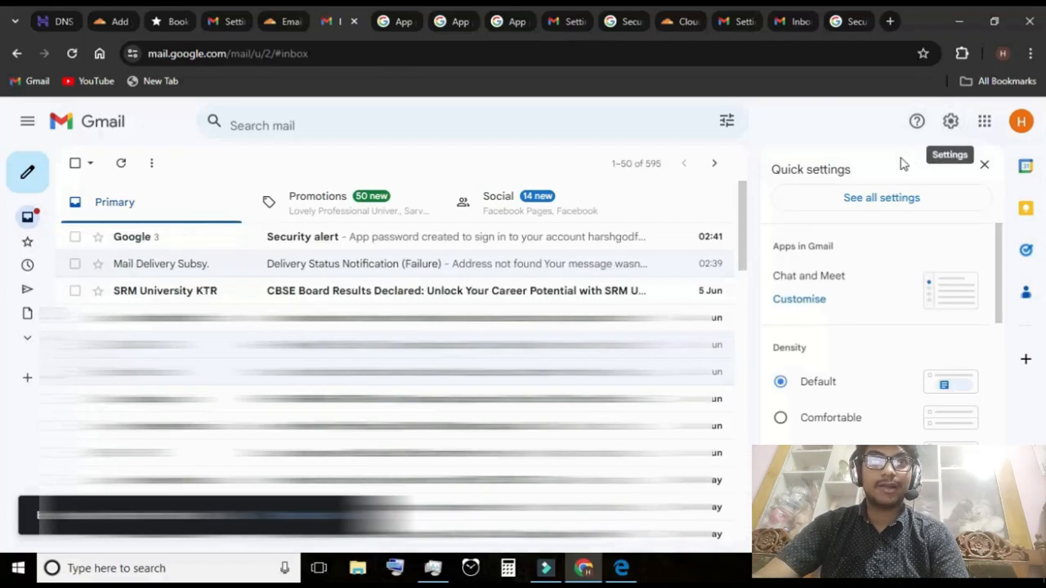
pyautogui.click(882, 200)
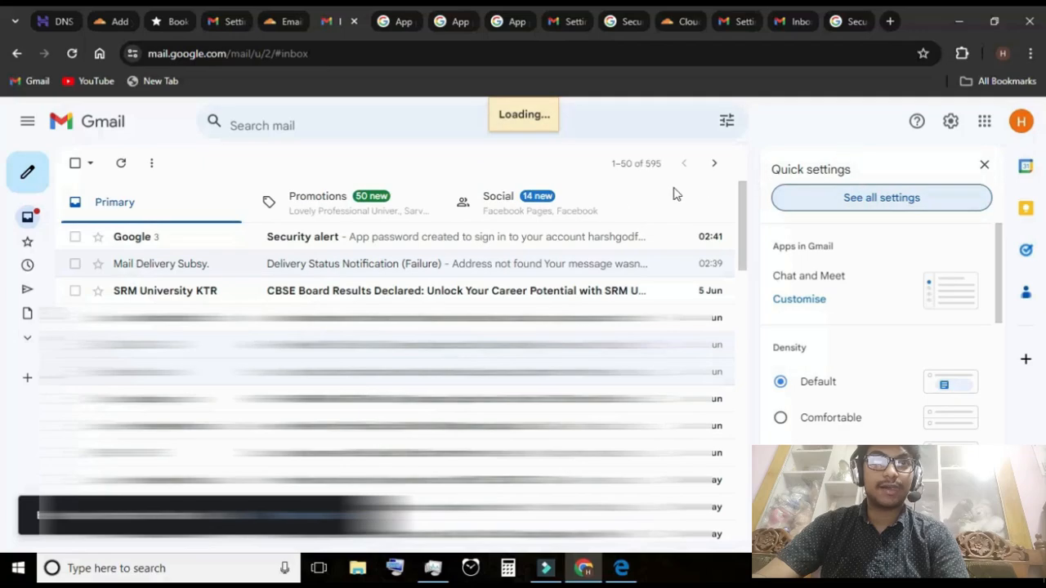
pyautogui.scroll(-1, 368, 242)
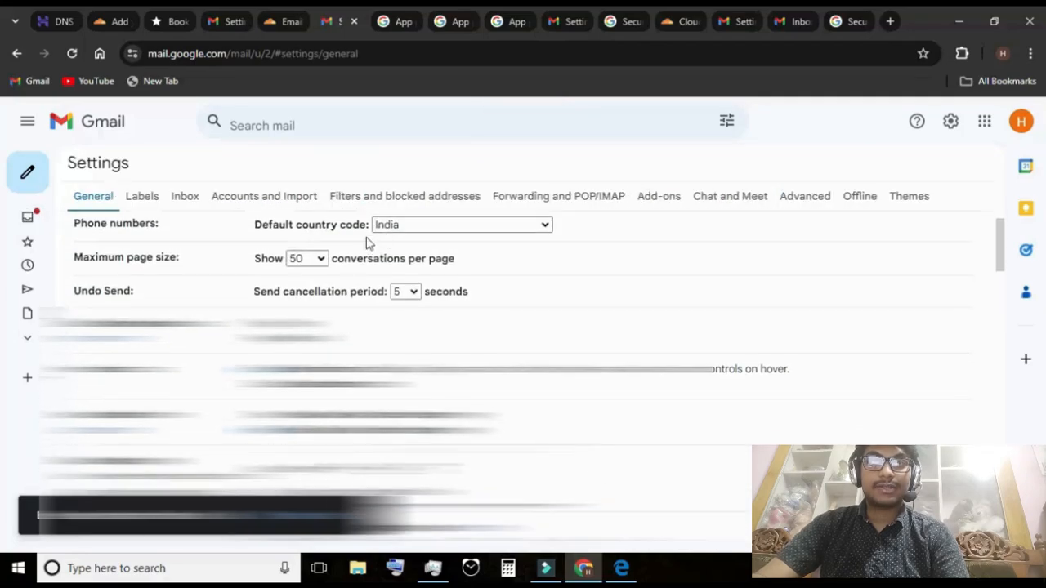
pyautogui.click(254, 199)
pyautogui.scroll(-2, 343, 329)
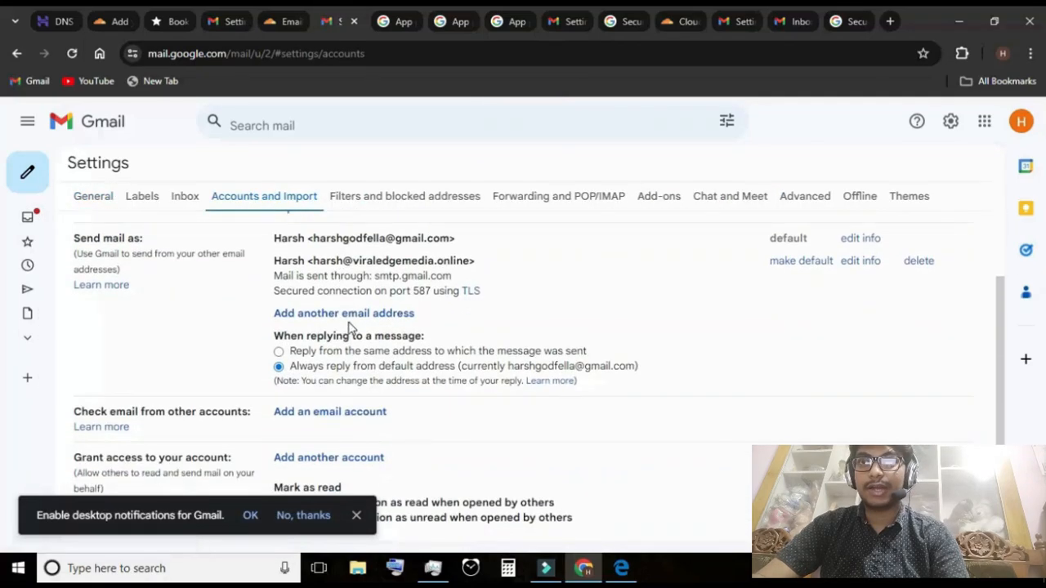
pyautogui.click(349, 318)
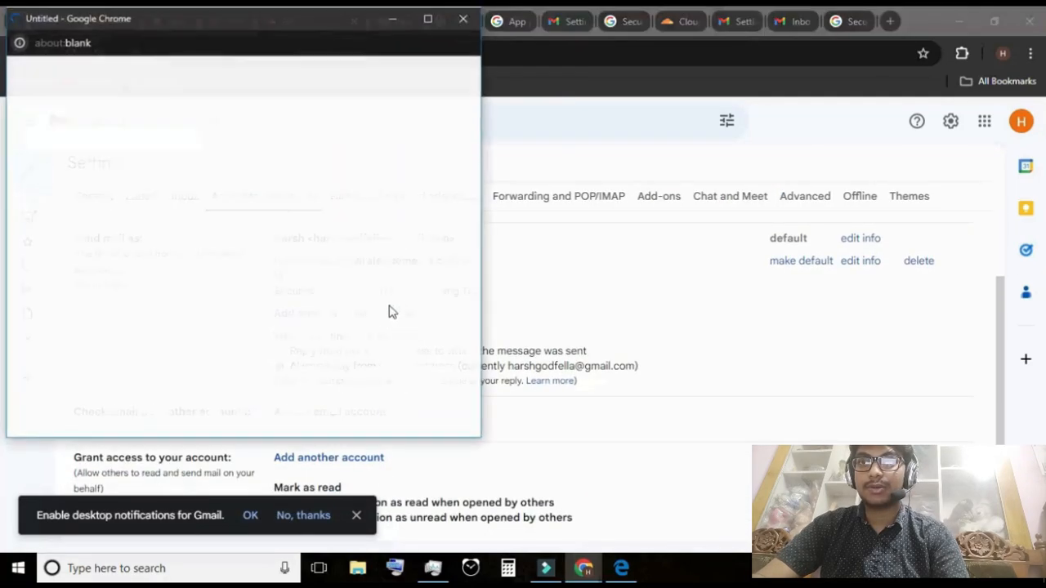
pyautogui.click(429, 19)
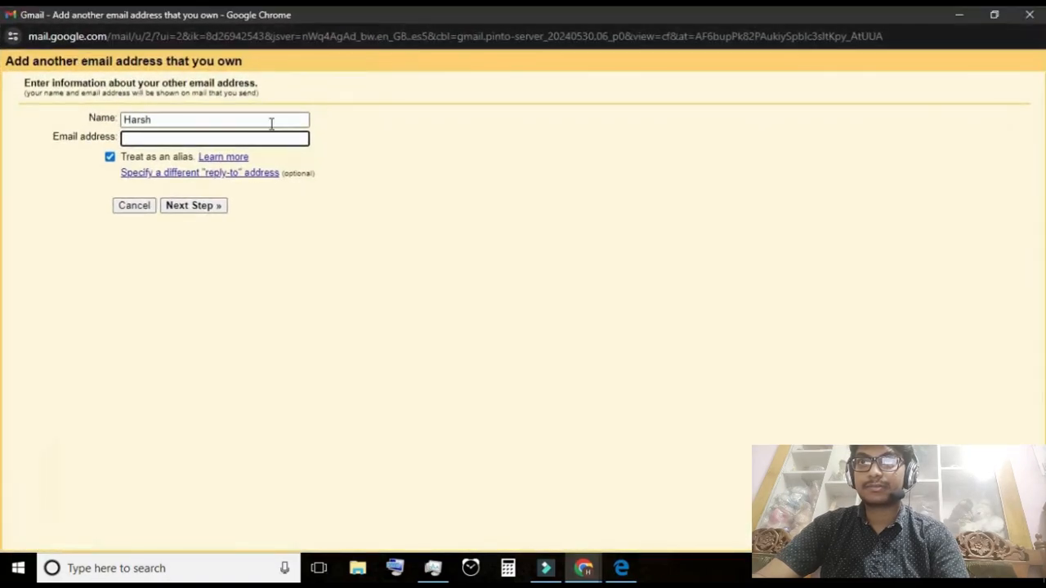
pyautogui.click(253, 122)
pyautogui.click(180, 139)
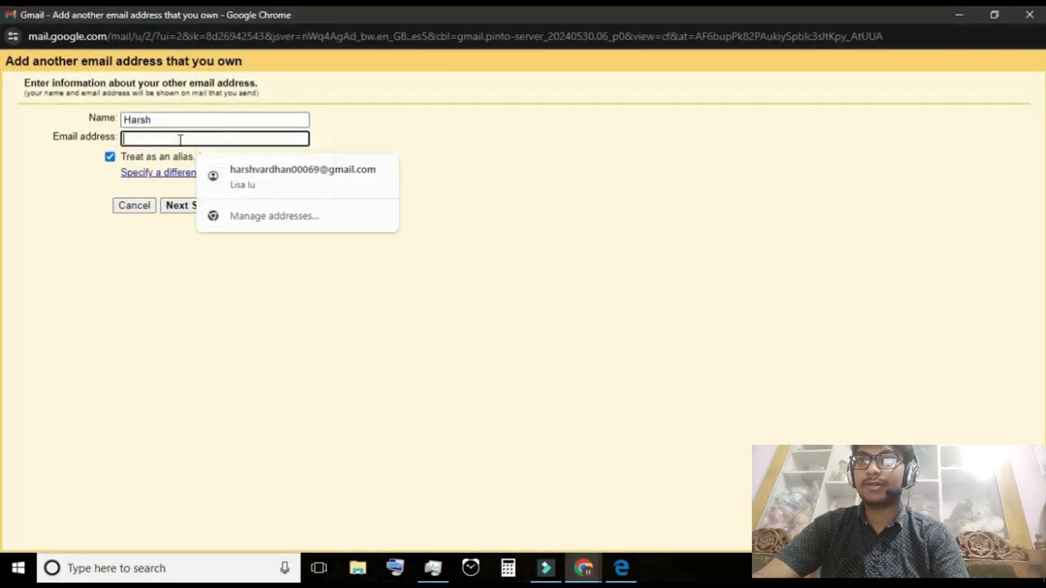
pyautogui.write('co')
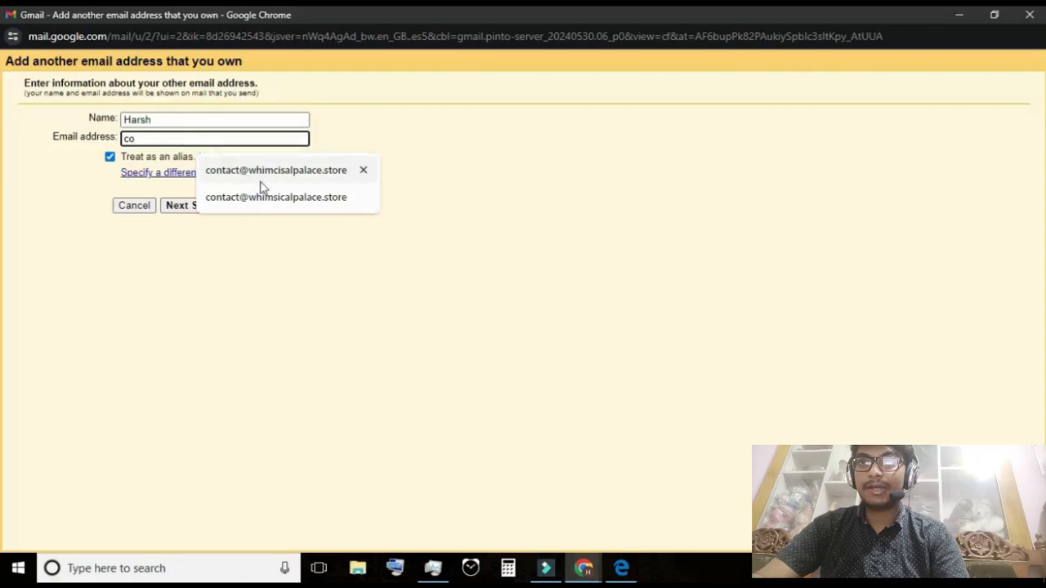
pyautogui.click(282, 196)
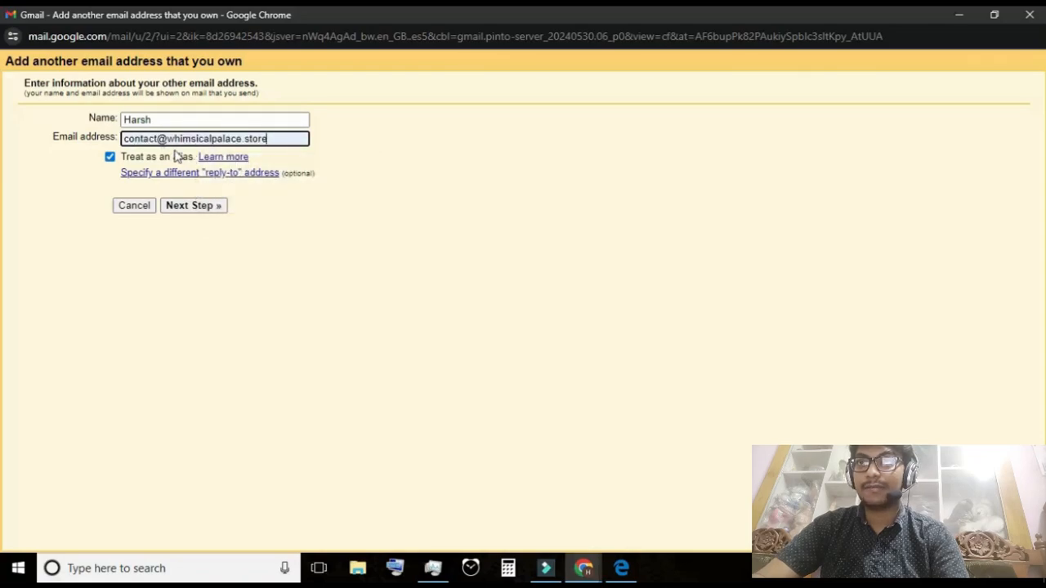
pyautogui.click(208, 206)
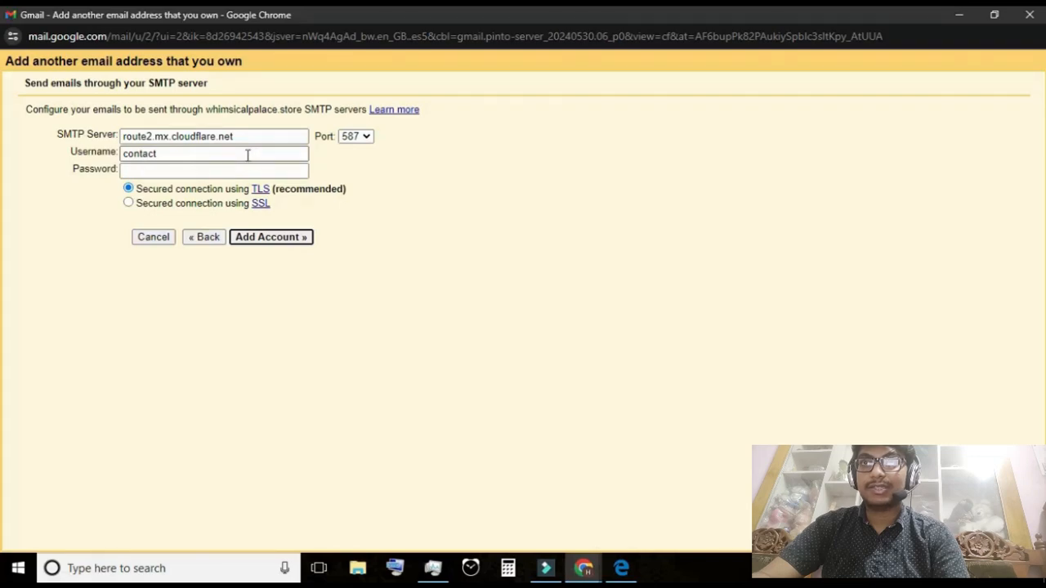
# Set the SMTP server to smtp.gmail.com and the port to 465
pyautogui.click(255, 143)
pyautogui.hotkey('ctrl', 'a')
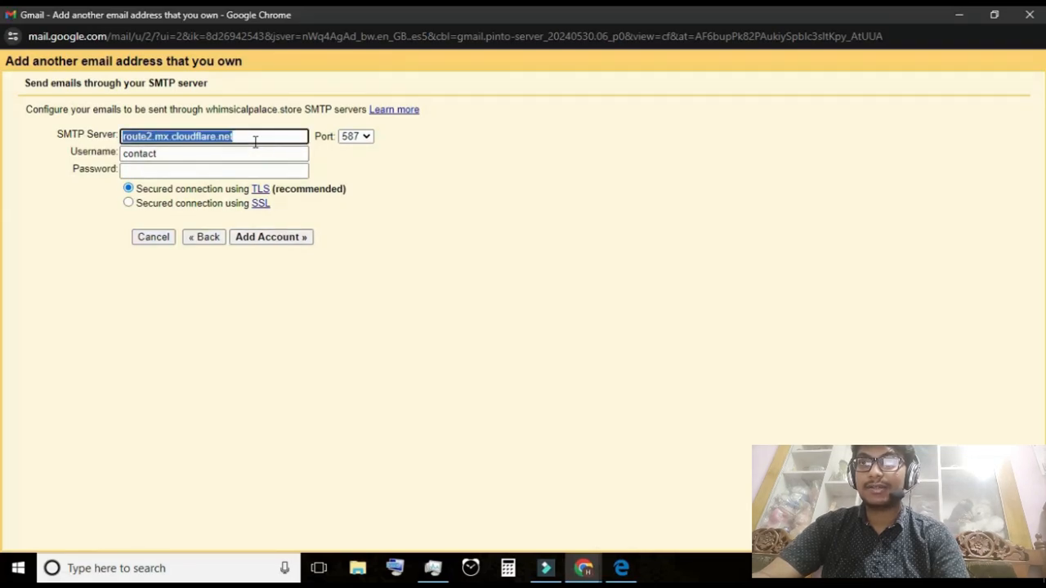
pyautogui.press('BackSpace')
pyautogui.click(245, 169)
pyautogui.click(355, 136)
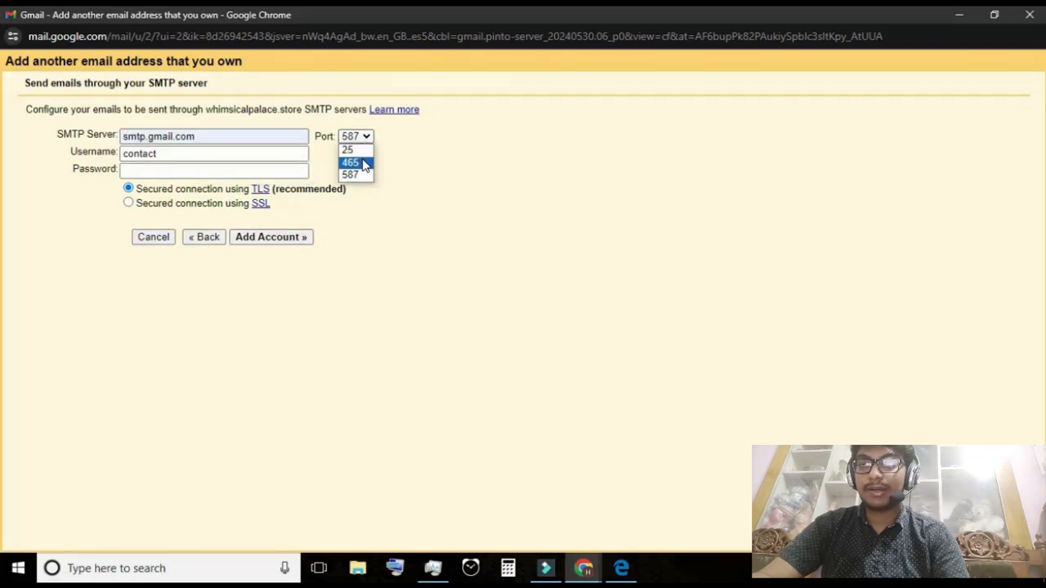
pyautogui.click(364, 165)
# Replace the SMTP username with the account's full Gmail address
pyautogui.click(273, 154)
pyautogui.hotkey('ctrl', 'a')
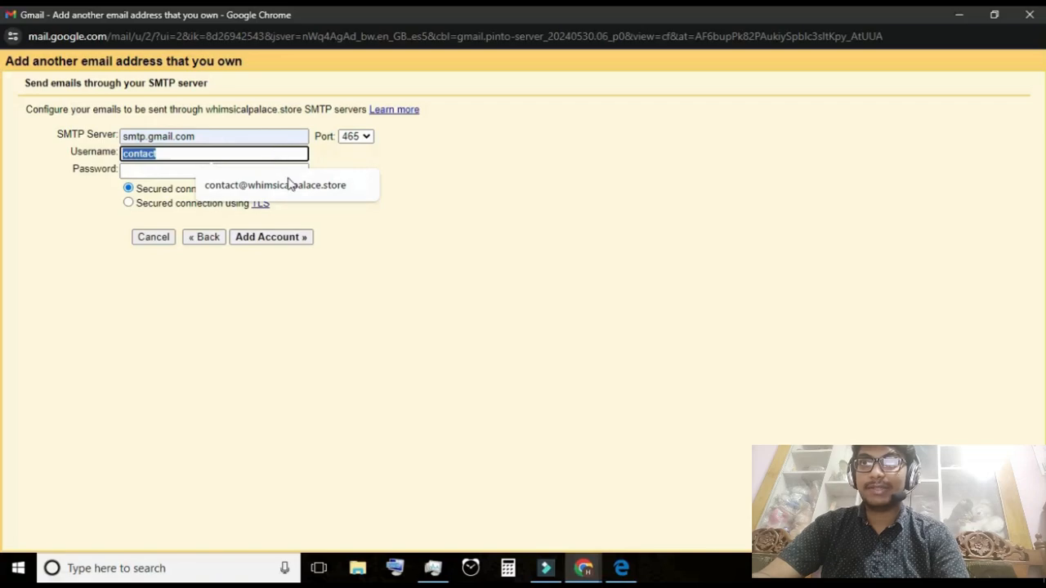
pyautogui.click(285, 156)
pyautogui.hotkey('ctrl', 'a')
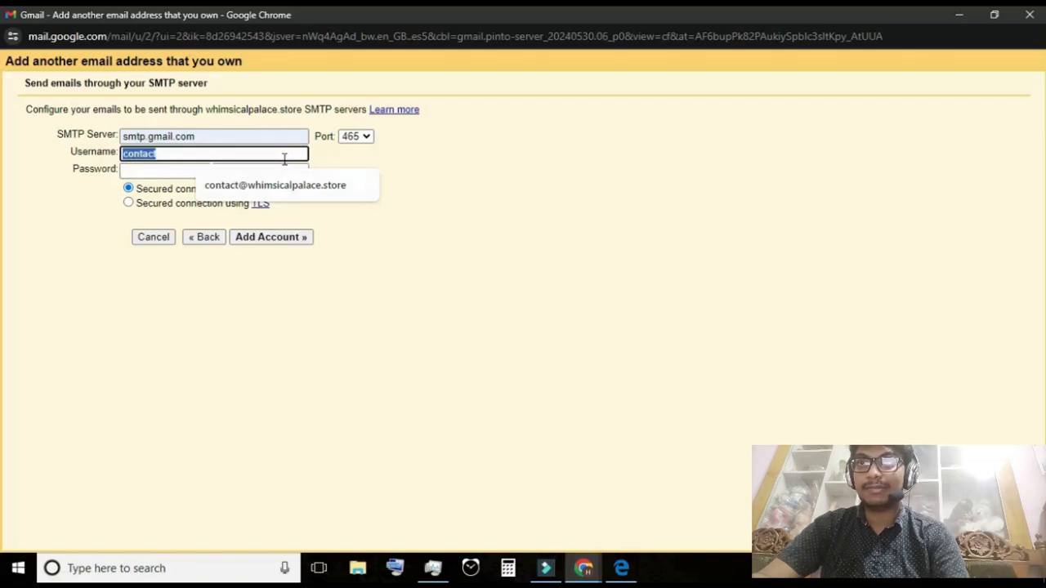
pyautogui.hotkey('ctrl', 'v')
pyautogui.press('Tab')
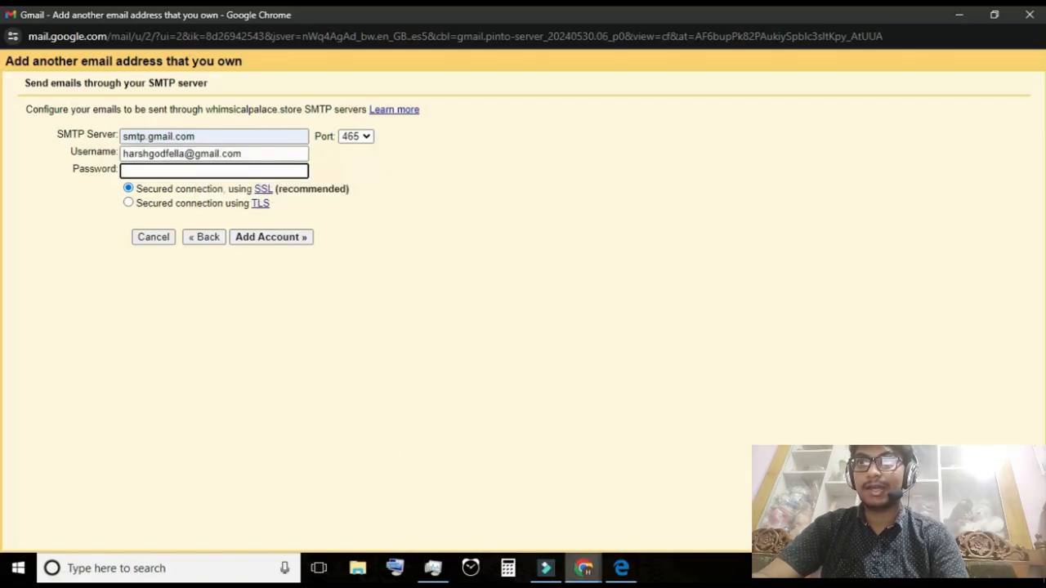
# Return to the main Gmail settings window and open the Google Account management page for this account
pyautogui.moveTo(584, 568)
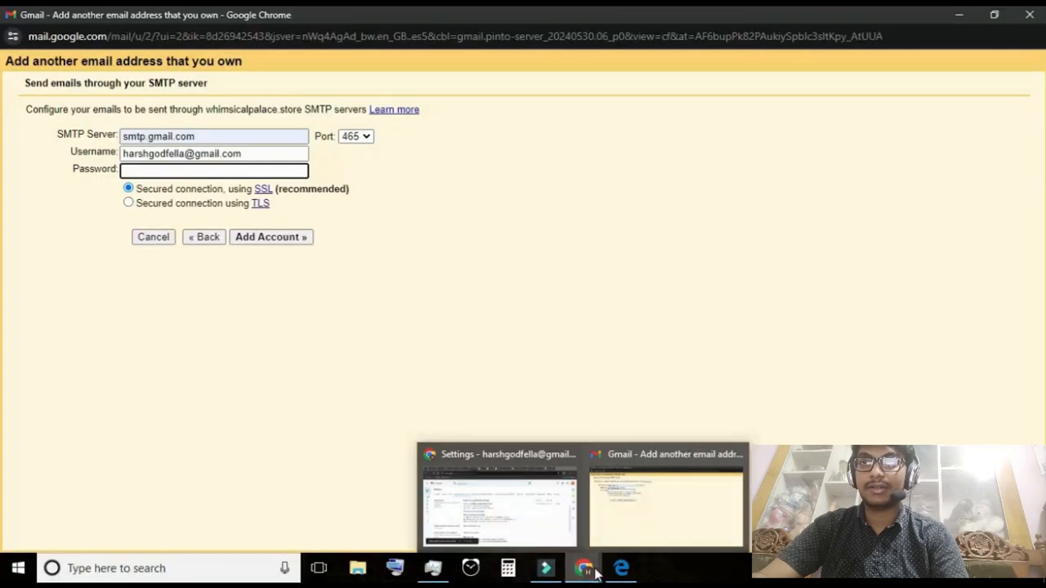
pyautogui.click(543, 511)
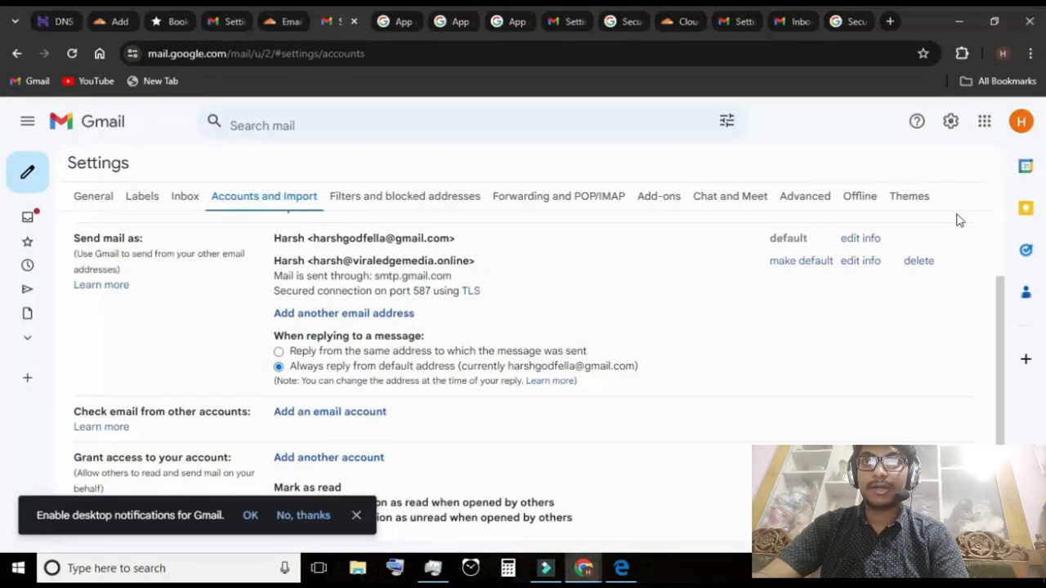
pyautogui.click(1021, 121)
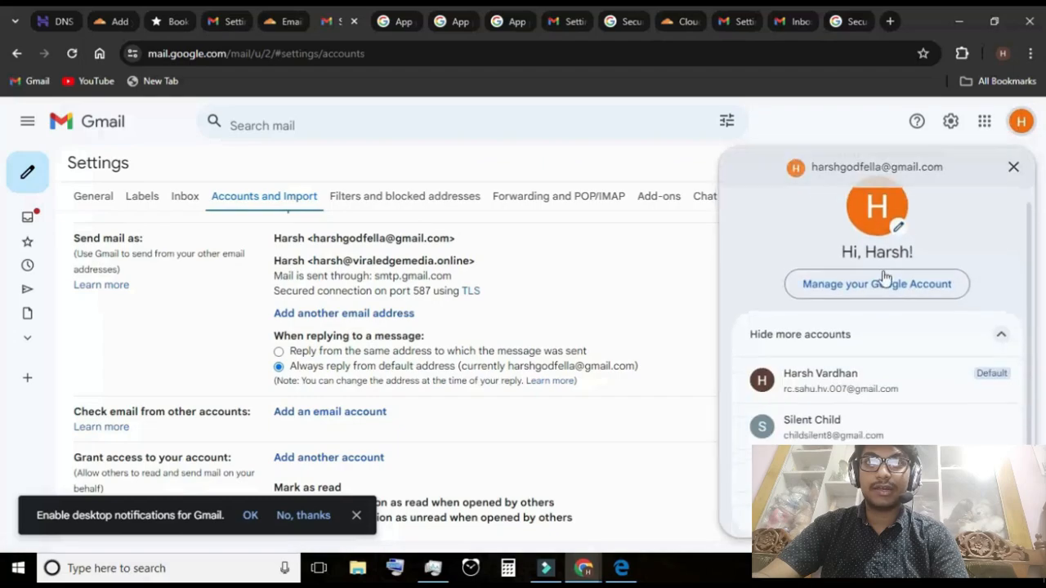
pyautogui.scroll(2, 879, 311)
pyautogui.click(873, 296)
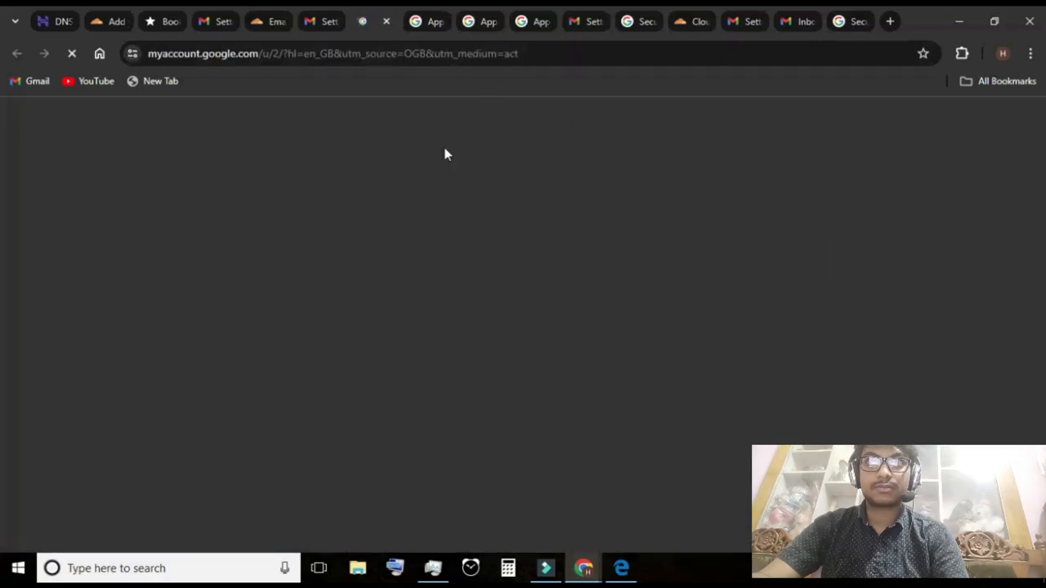
# Open the 2-Step Verification settings in the Security section of the Google Account
pyautogui.scroll(-2, 601, 450)
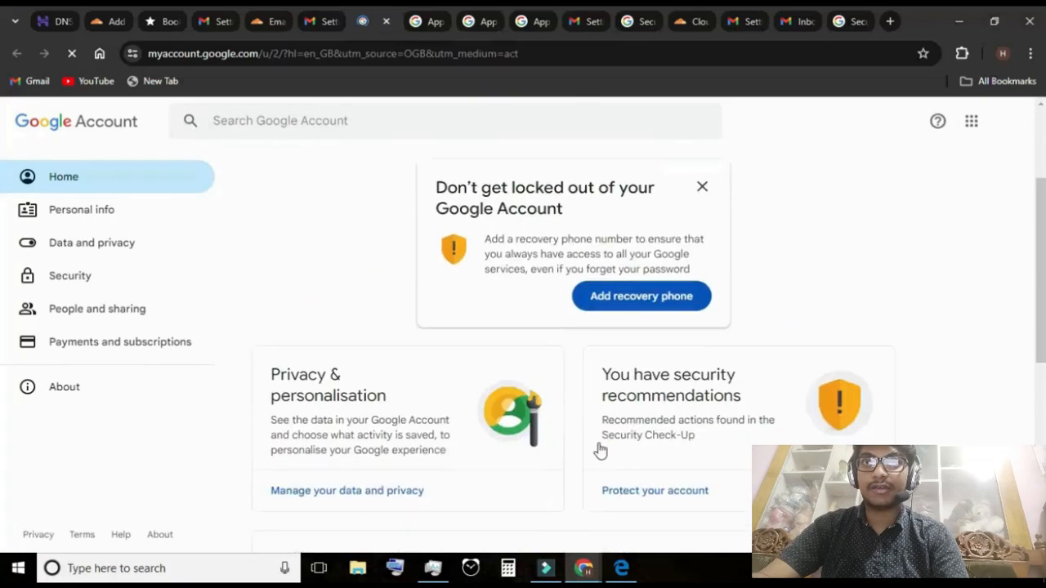
pyautogui.scroll(-3, 600, 450)
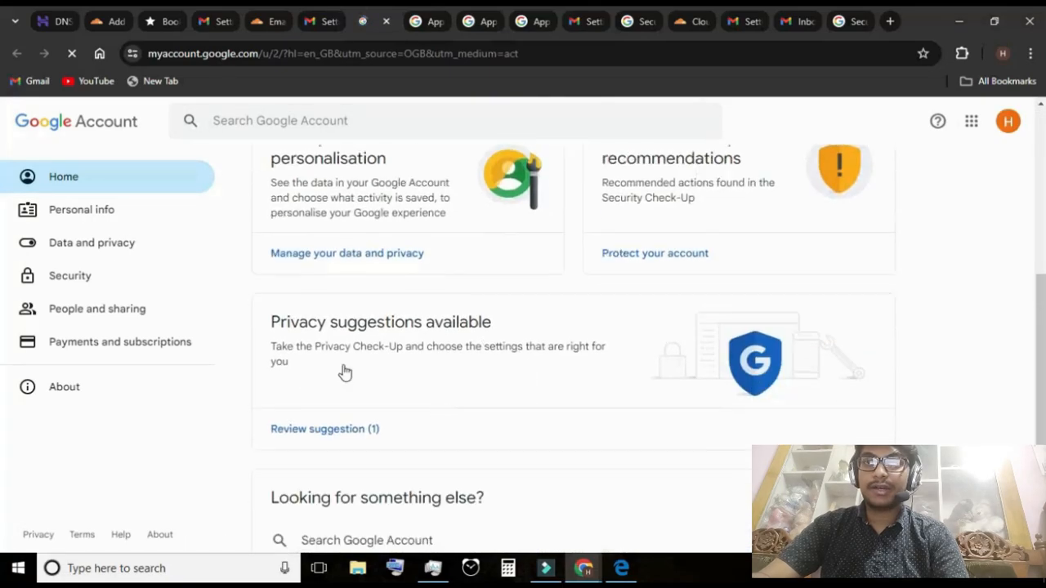
pyautogui.scroll(-1, 341, 370)
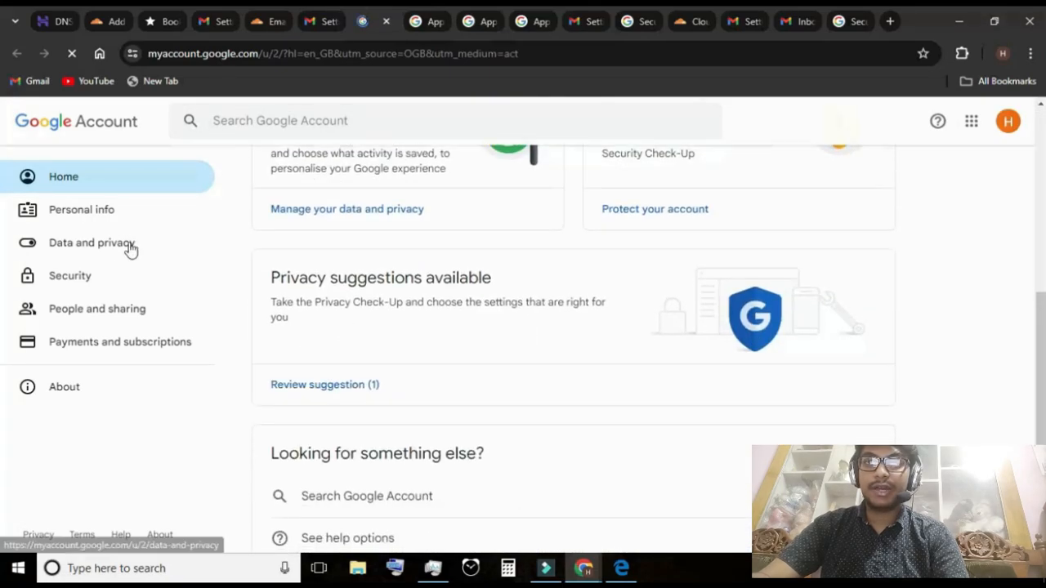
pyautogui.click(73, 277)
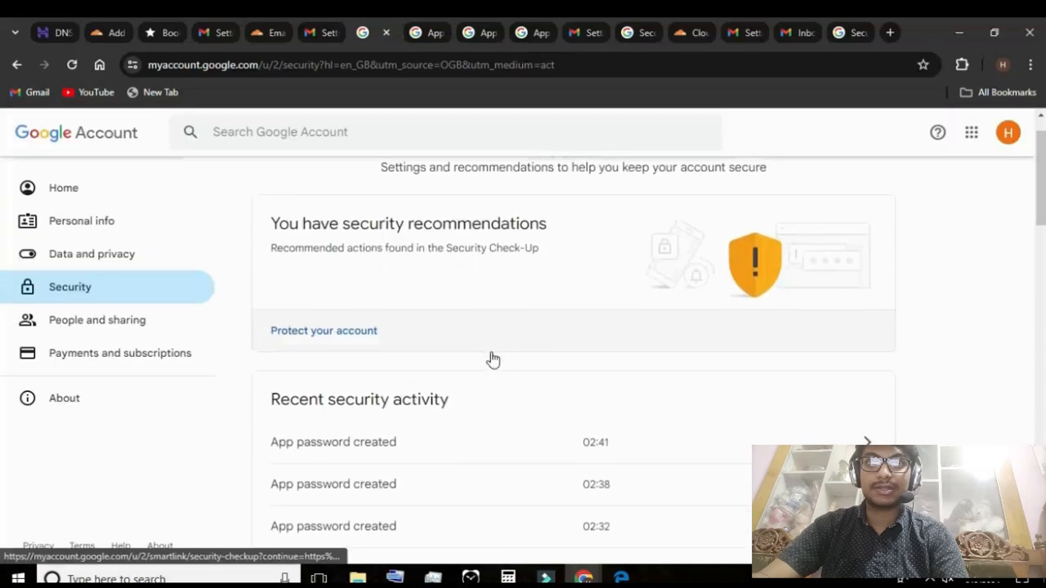
pyautogui.scroll(-2, 492, 360)
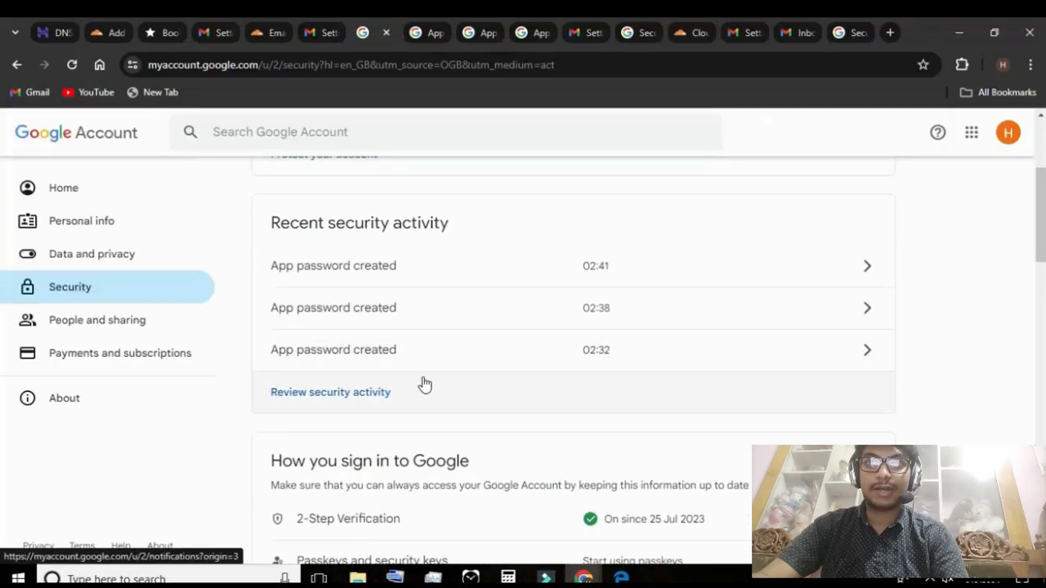
pyautogui.scroll(1, 479, 285)
pyautogui.scroll(-4, 444, 343)
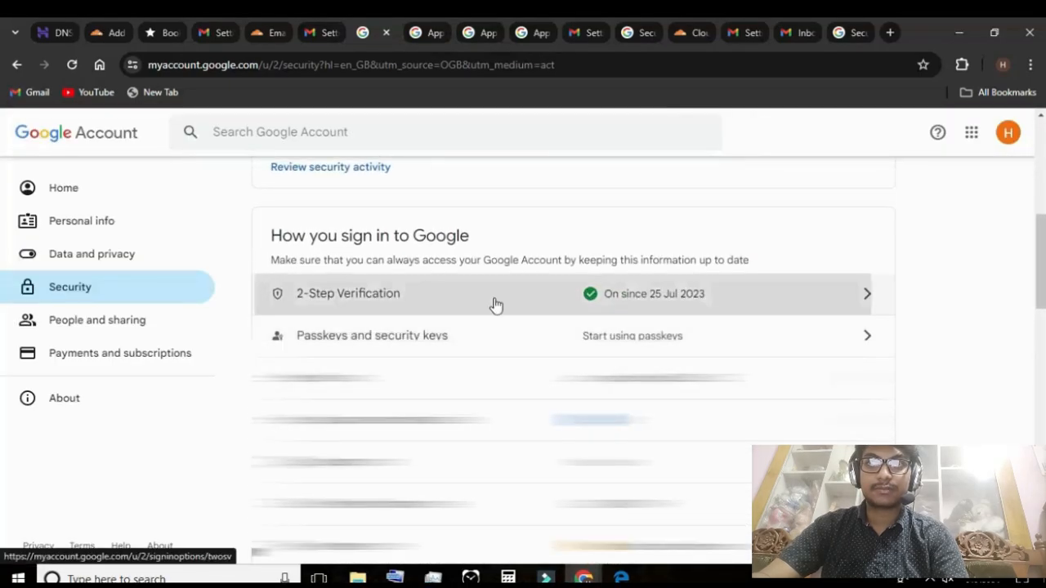
pyautogui.click(495, 305)
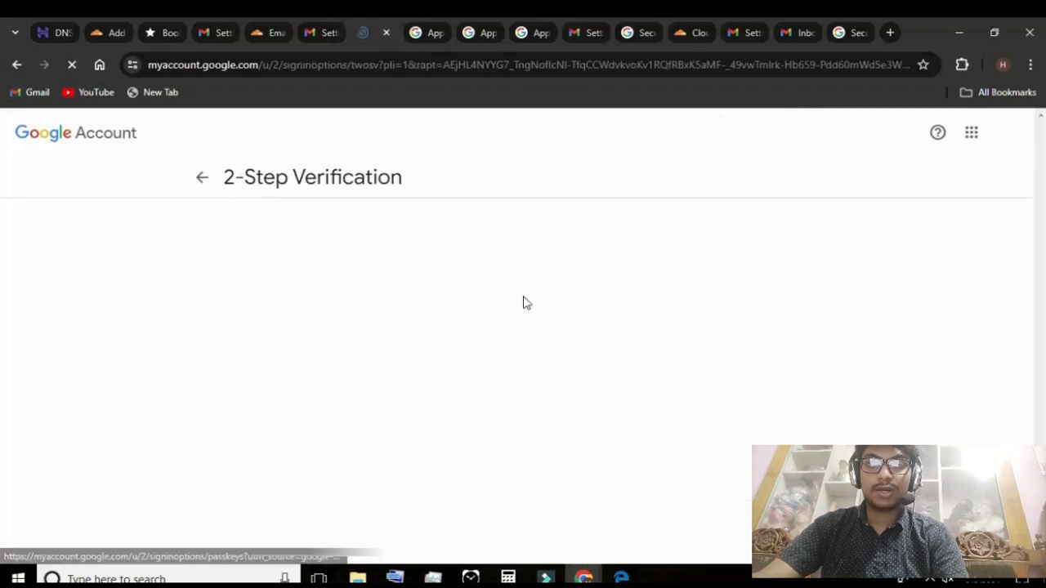
# Open the App passwords page from the 2-Step Verification settings and create an app password named "new app password"
pyautogui.scroll(-10, 563, 324)
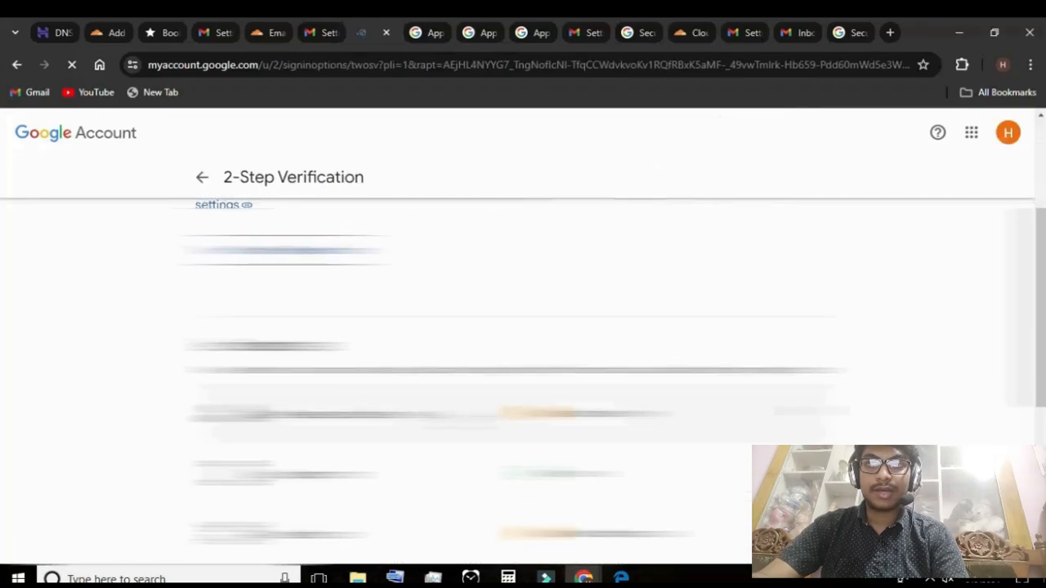
pyautogui.scroll(1, 613, 489)
pyautogui.scroll(-1, 597, 488)
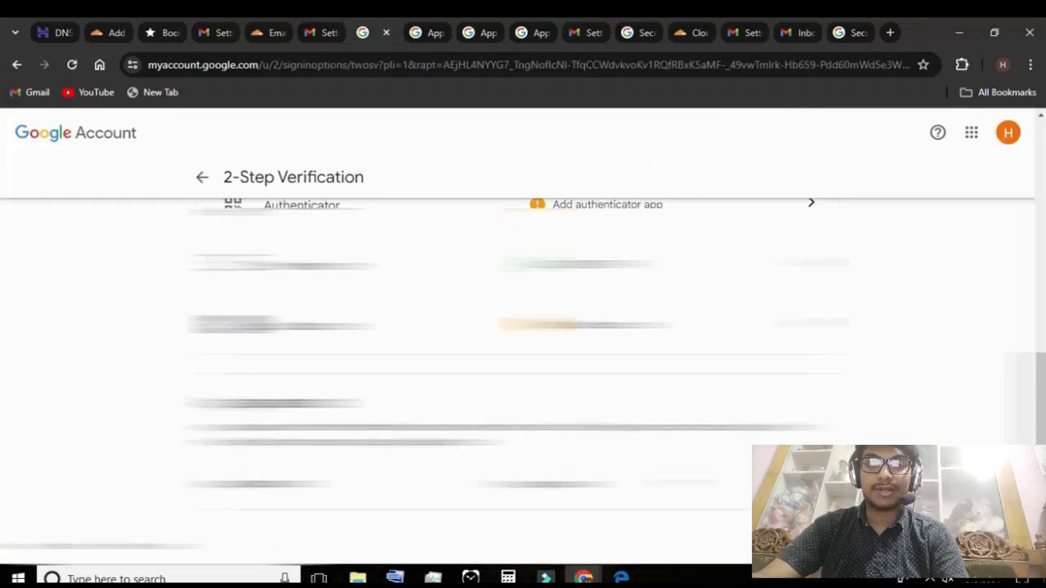
pyautogui.click(805, 484)
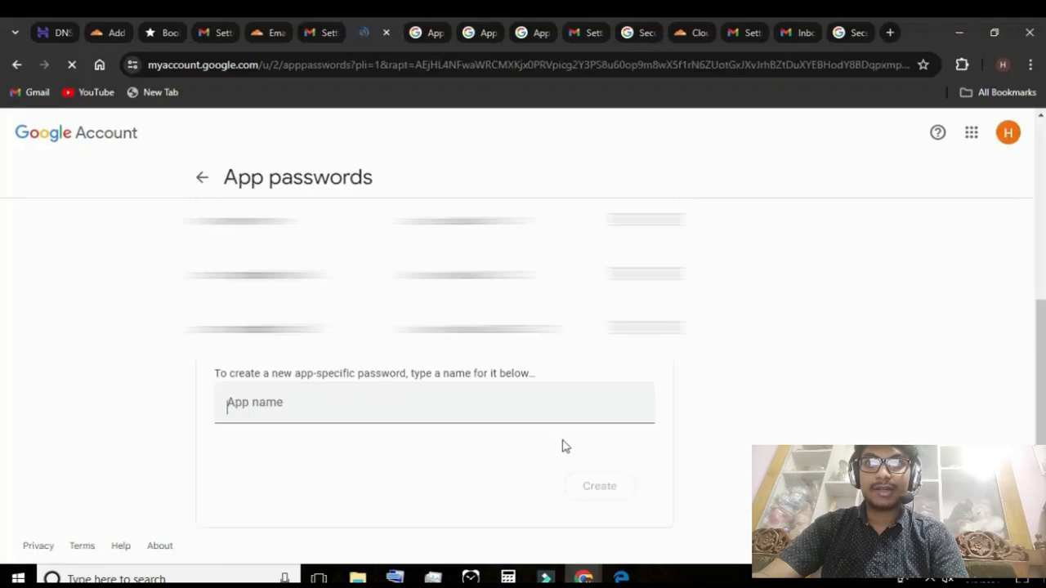
pyautogui.click(551, 418)
pyautogui.write('new app password')
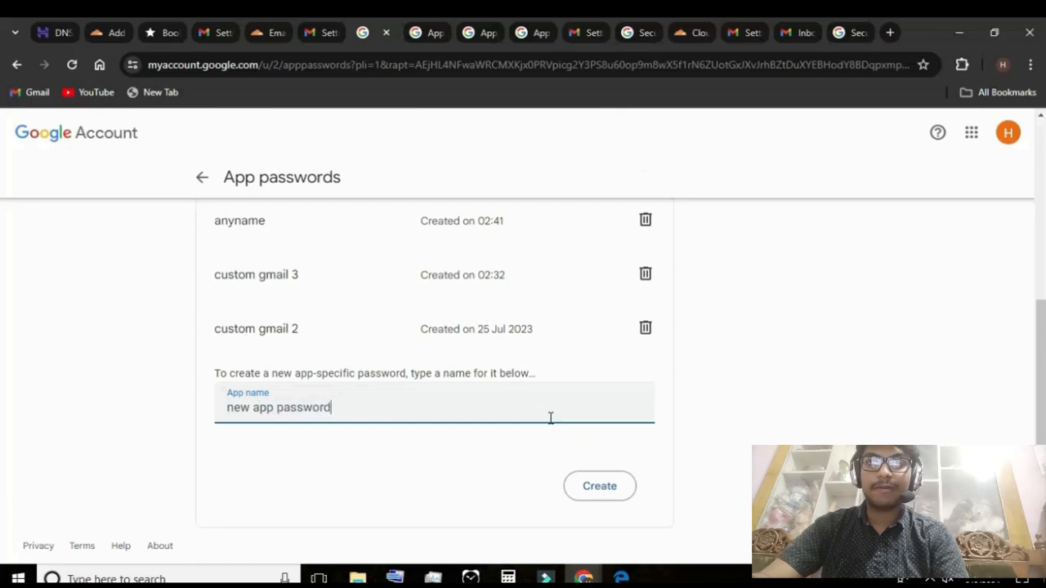
pyautogui.click(591, 488)
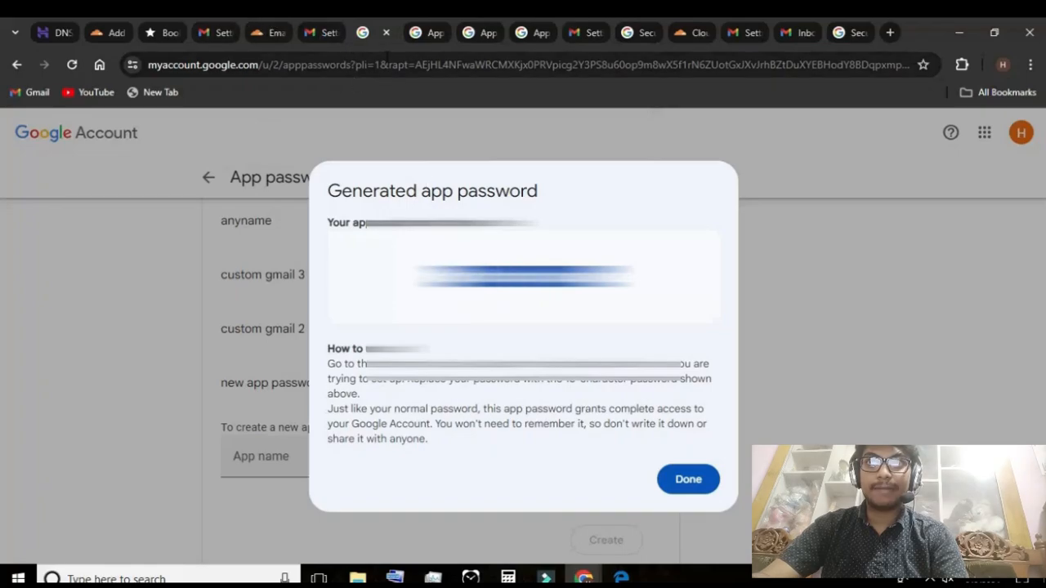
# Return to the Gmail window for adding another email address and paste the generated app password into the SMTP password field
pyautogui.click(321, 32)
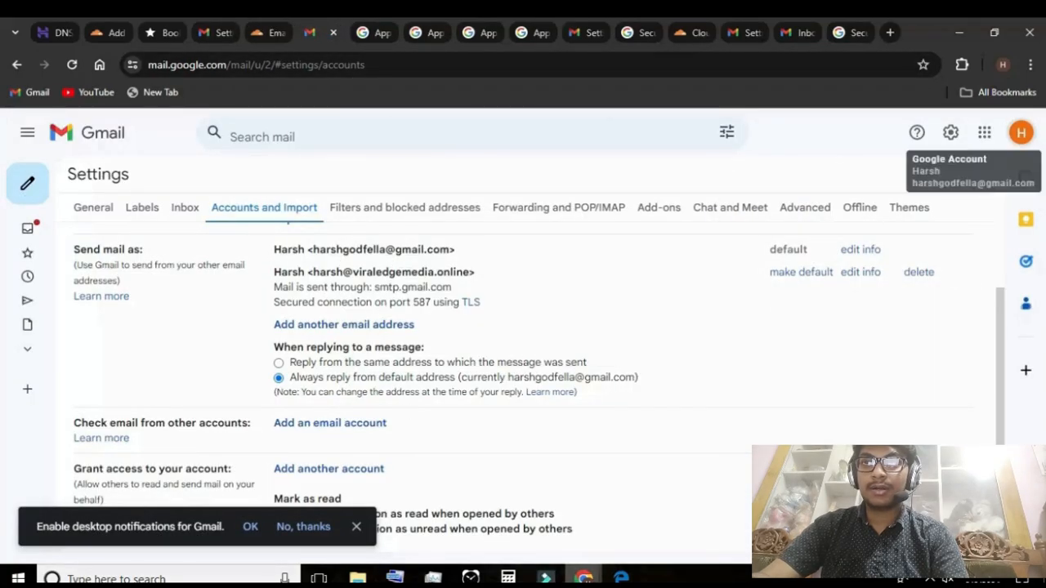
pyautogui.moveTo(584, 577)
pyautogui.click(643, 511)
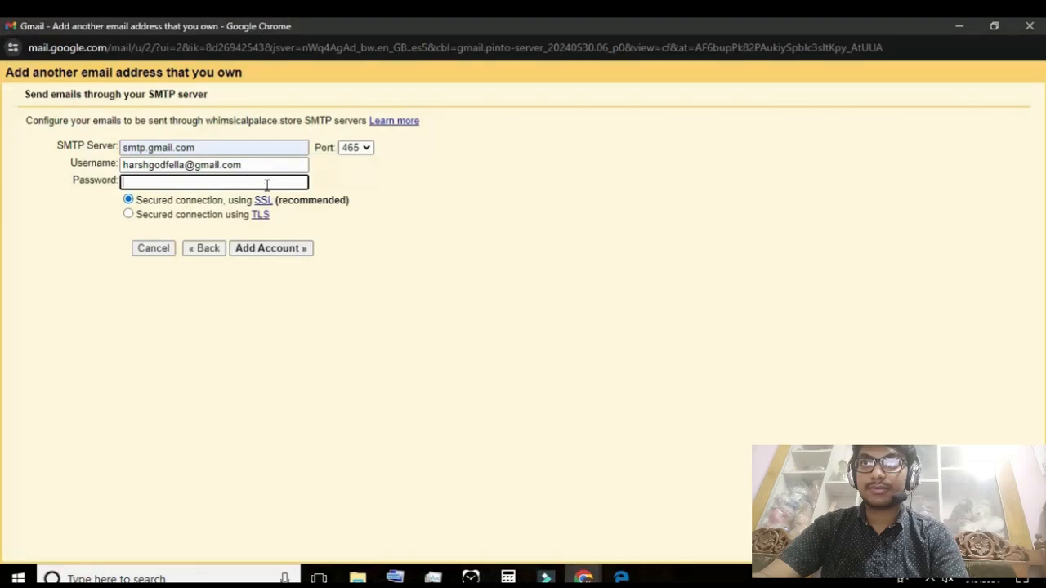
pyautogui.hotkey('ctrl', 'v')
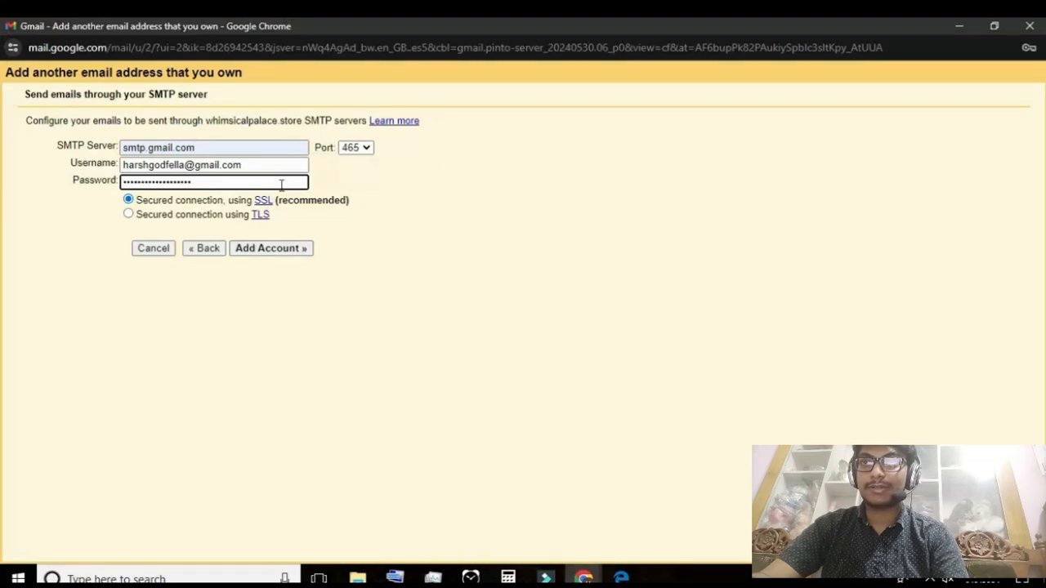
# Try port 587 for the SMTP server and set it back to 465
pyautogui.click(365, 147)
pyautogui.click(366, 186)
pyautogui.click(366, 148)
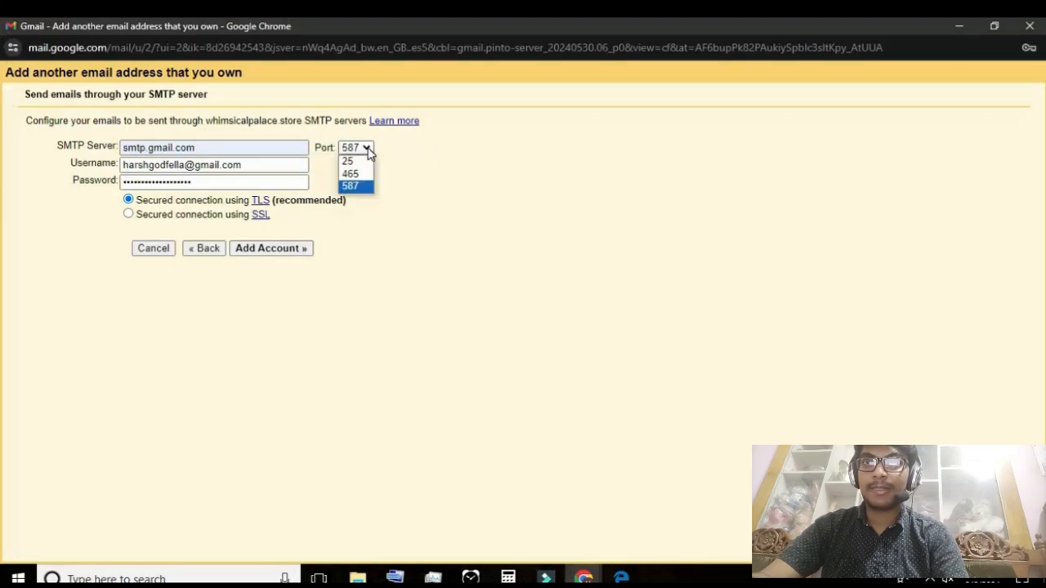
pyautogui.click(362, 185)
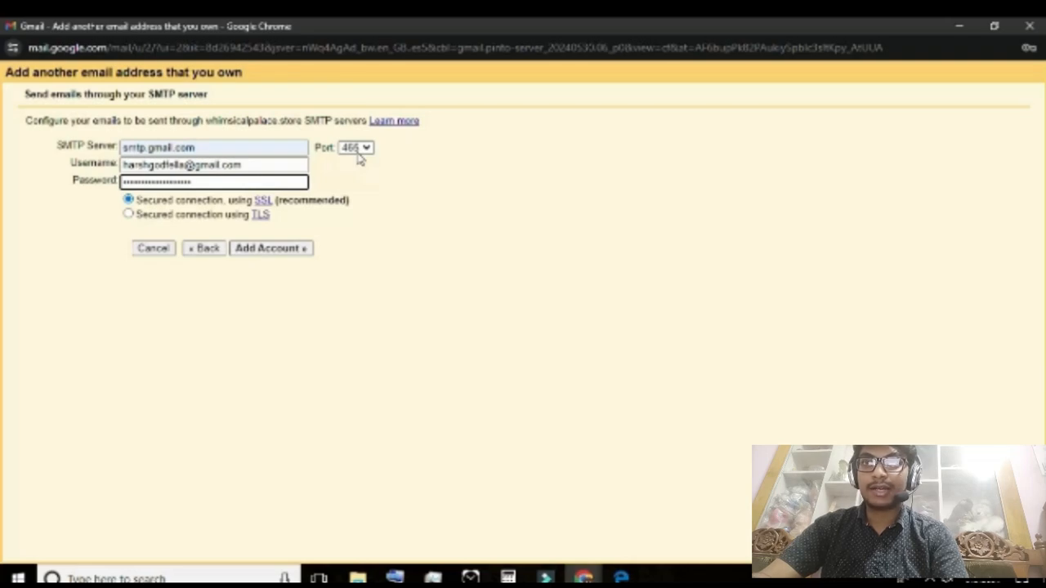
# Submit the SMTP settings to add the account, and reduce and move the verification window aside to reach Gmail
pyautogui.click(272, 249)
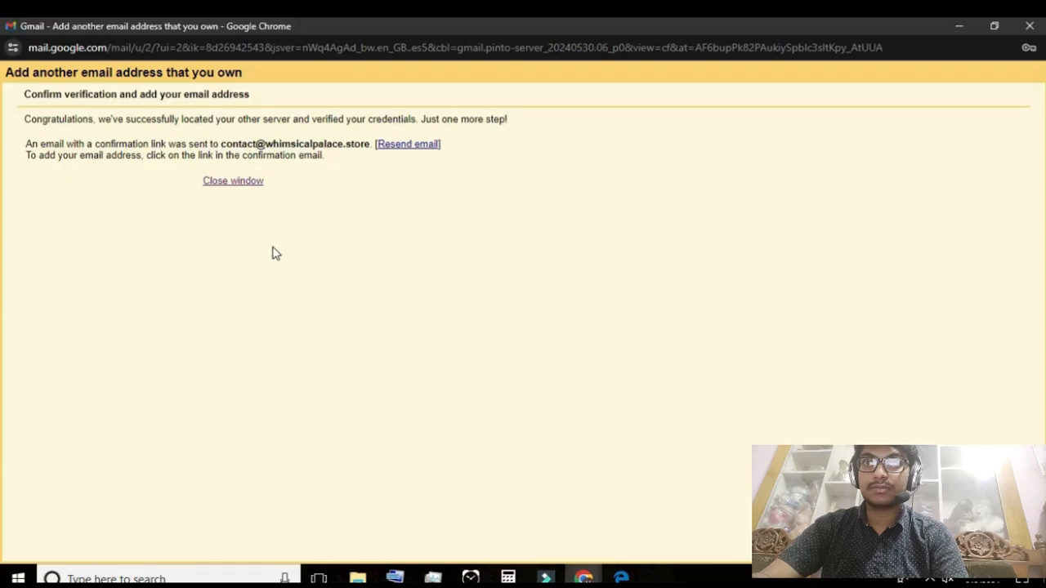
pyautogui.click(995, 26)
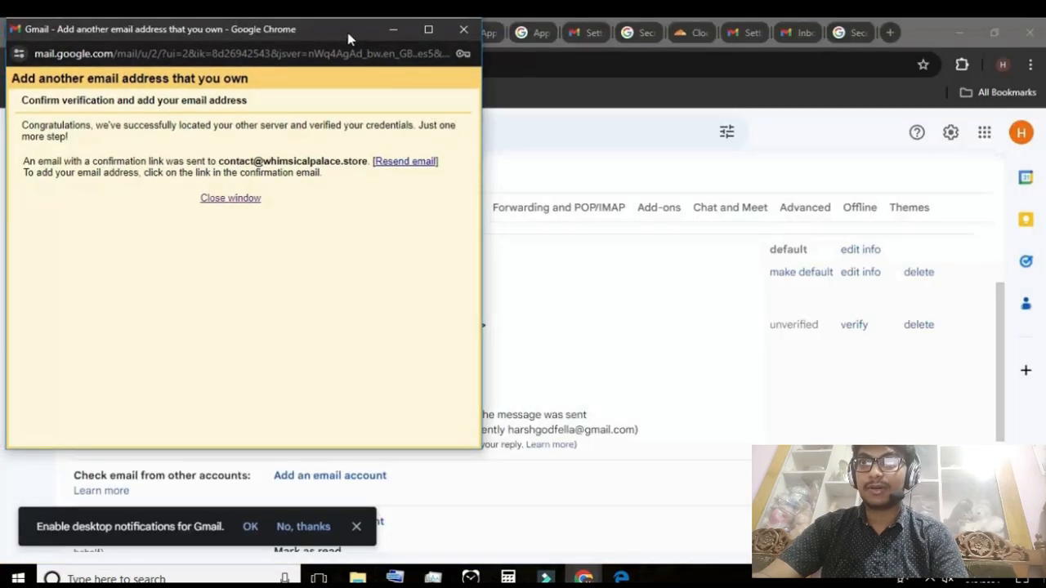
pyautogui.moveTo(344, 36); pyautogui.dragTo(660, 59)
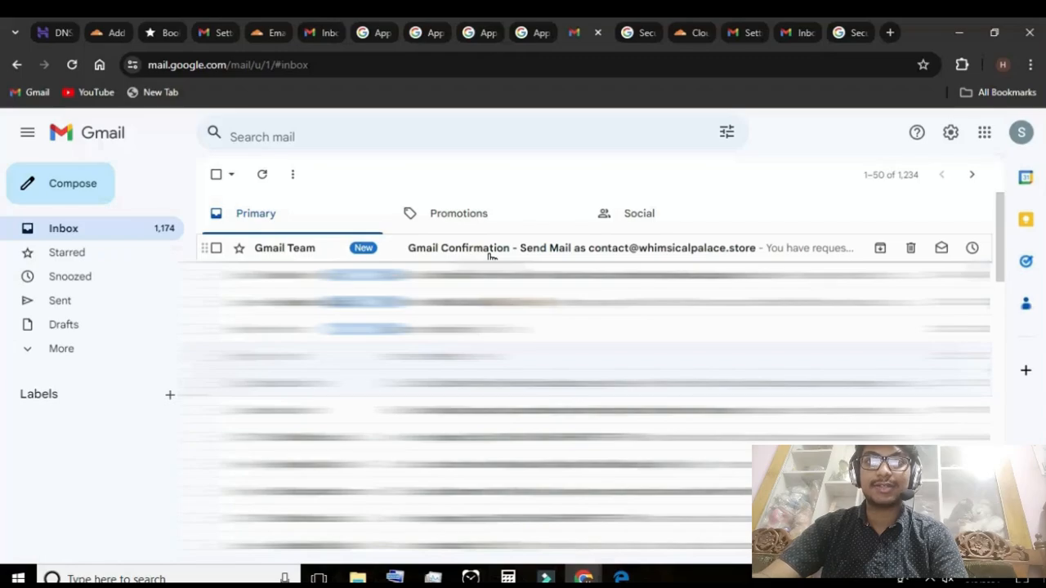
# Open the Gmail Team's "Send Mail as" confirmation email in the forwarding inbox and follow its confirmation link
pyautogui.click(491, 256)
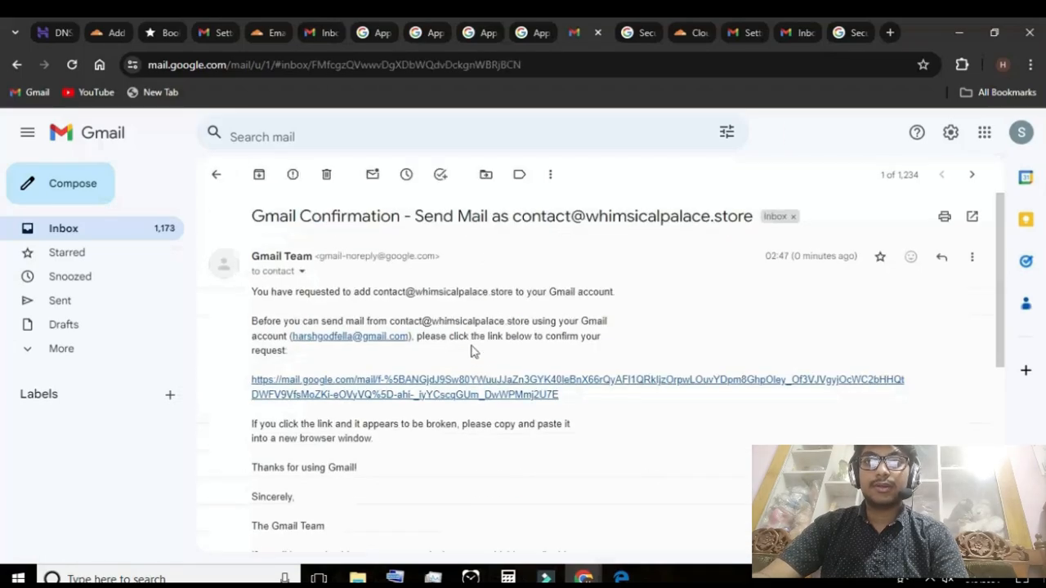
pyautogui.scroll(-1, 397, 355)
pyautogui.scroll(1, 370, 322)
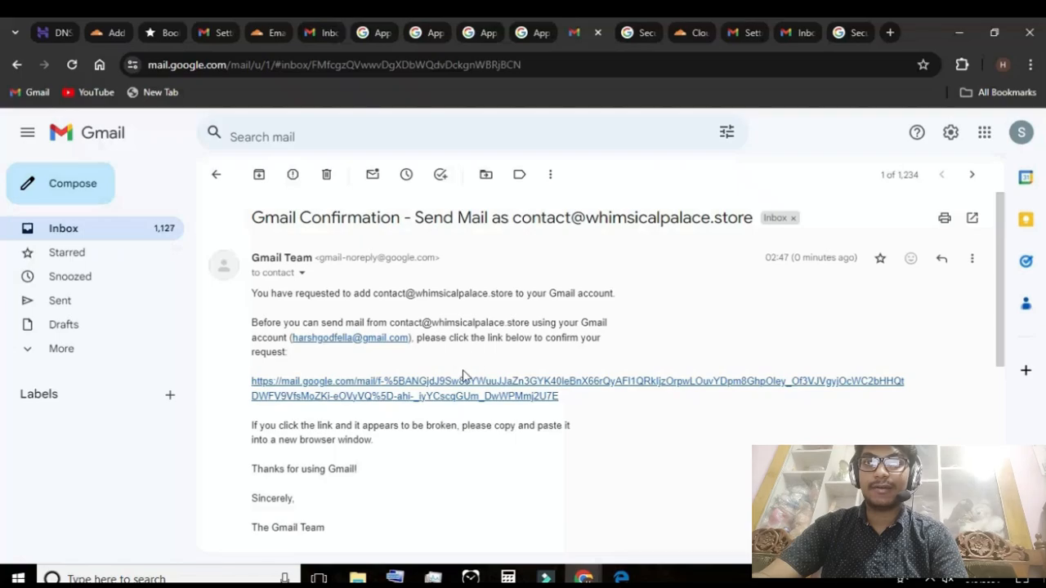
pyautogui.scroll(-1, 463, 376)
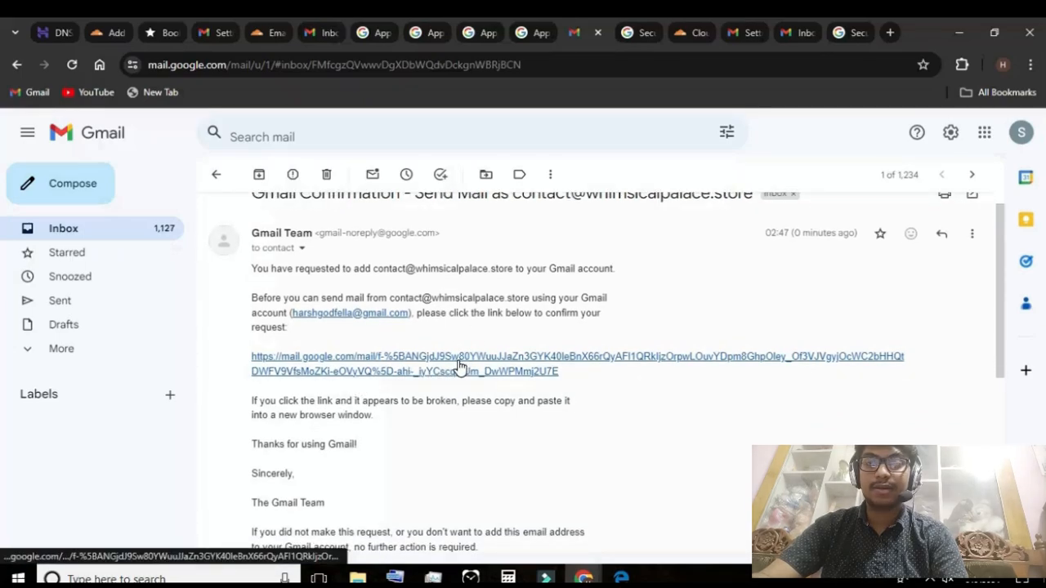
pyautogui.click(459, 367)
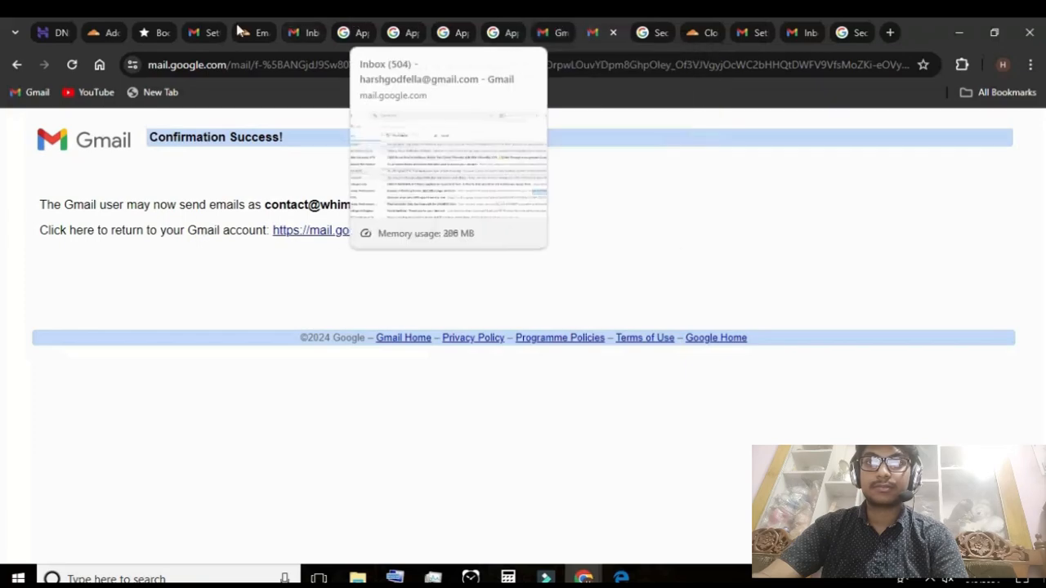
# Return to the sending Gmail account and start a new message with the custom whimsicalpalace.store address as the sender
pyautogui.click(307, 33)
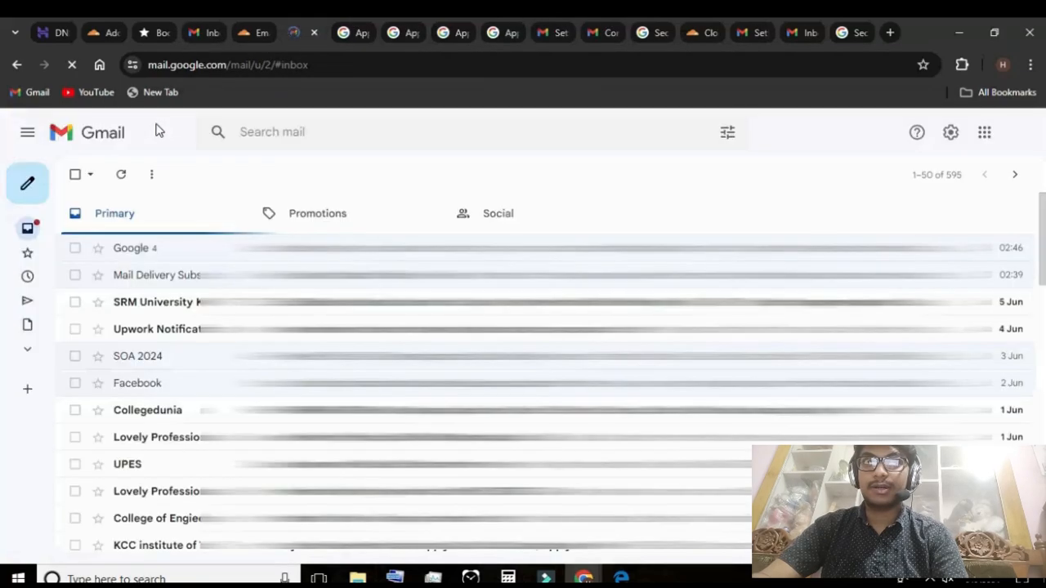
pyautogui.moveTo(22, 189)
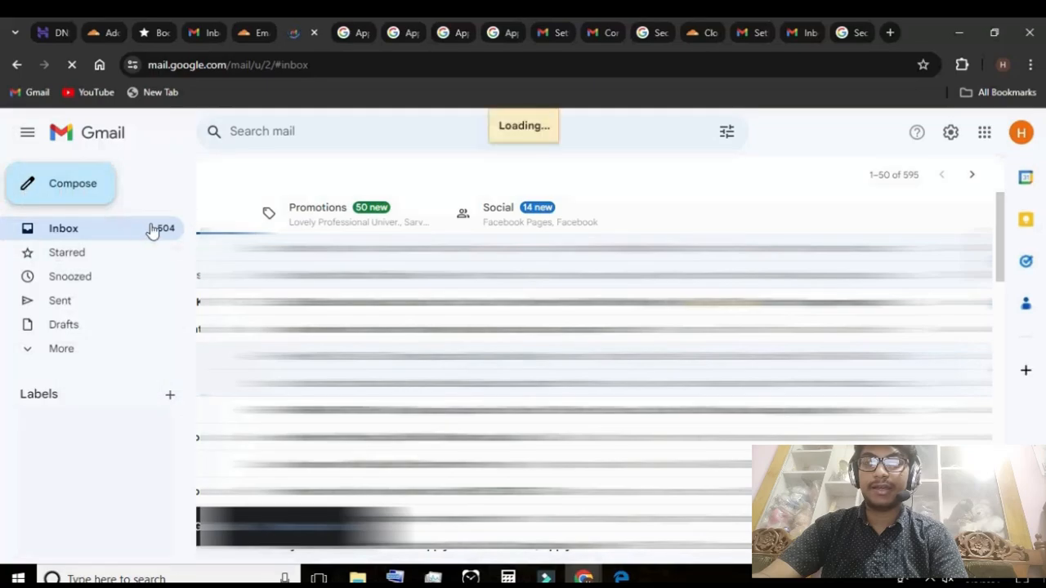
pyautogui.click(74, 196)
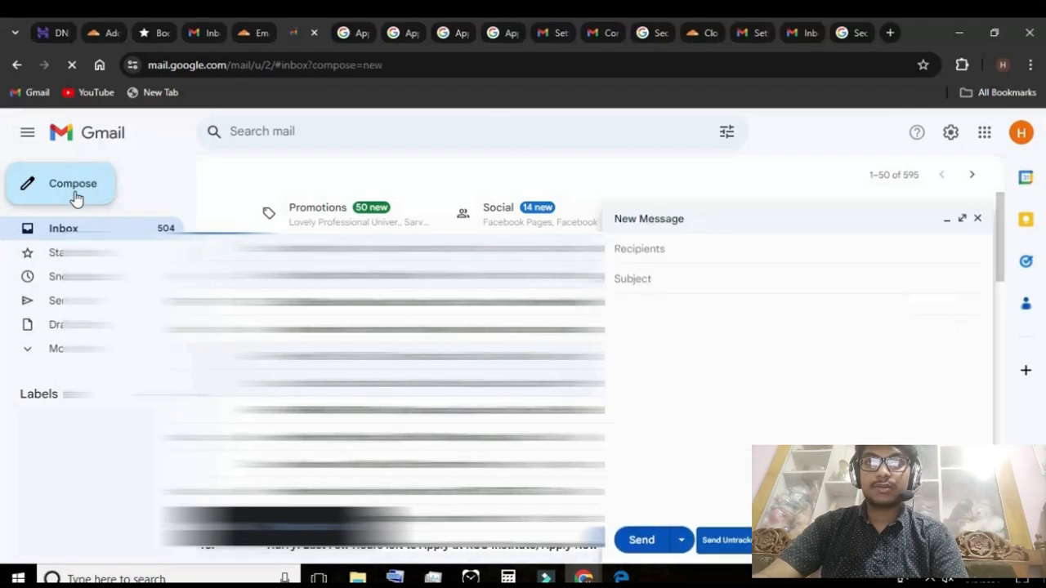
pyautogui.click(74, 196)
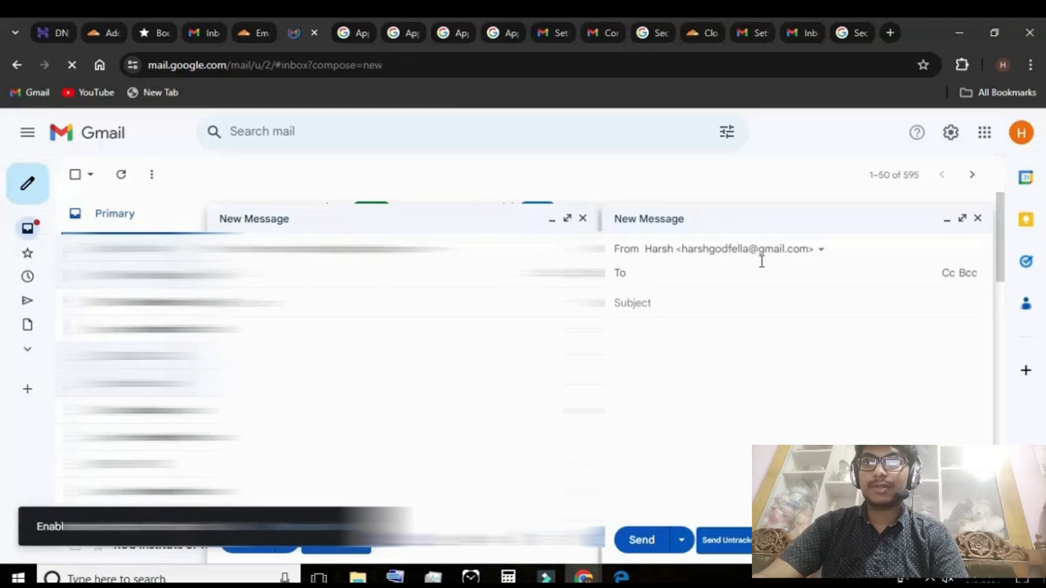
pyautogui.click(582, 218)
pyautogui.click(813, 250)
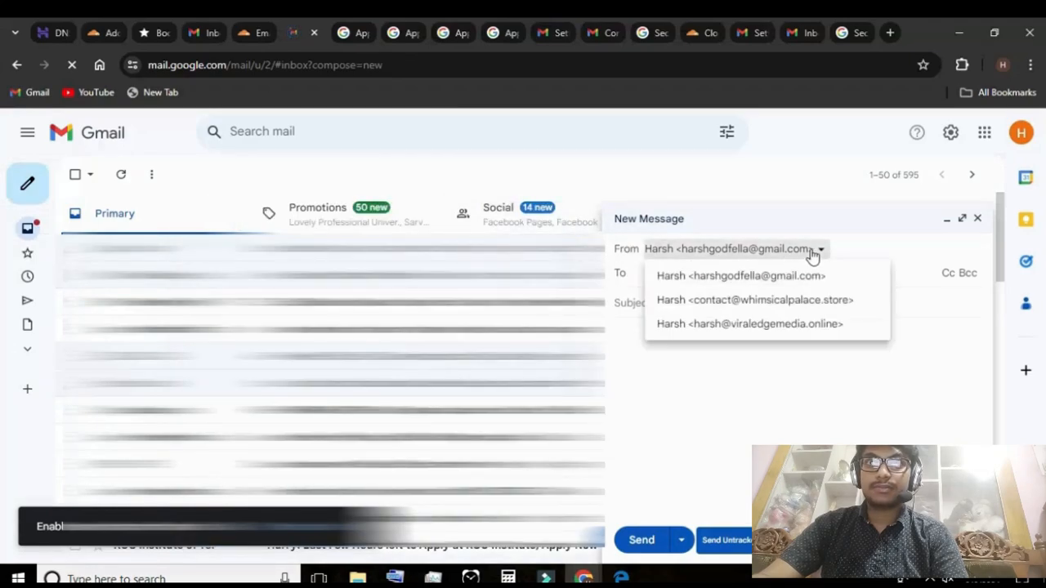
pyautogui.click(801, 302)
# Enter the recipient's Gmail address in the new message and accept the matching suggestion
pyautogui.click(745, 275)
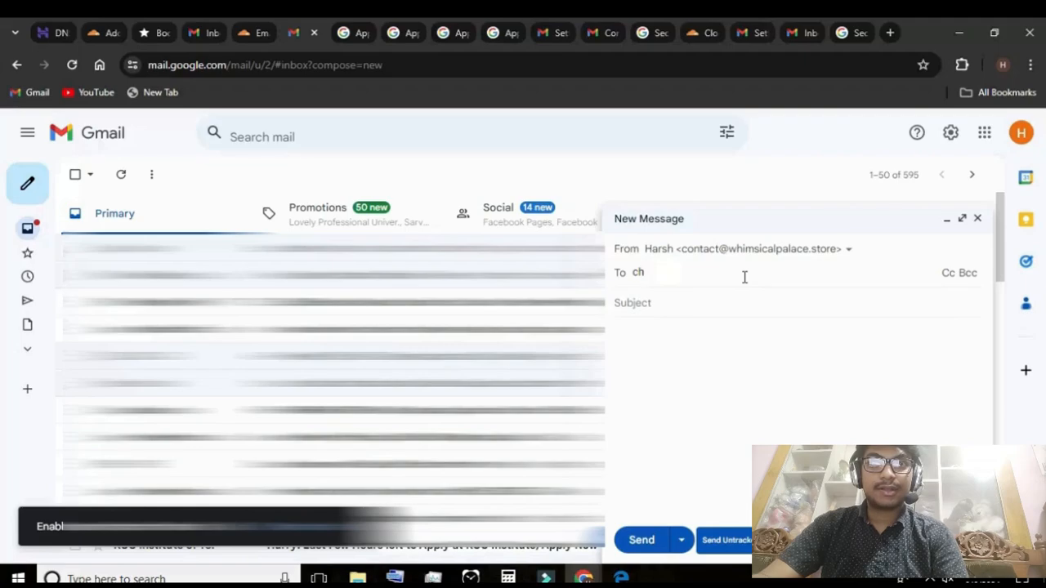
pyautogui.press('BackSpace')
pyautogui.press('BackSpace')
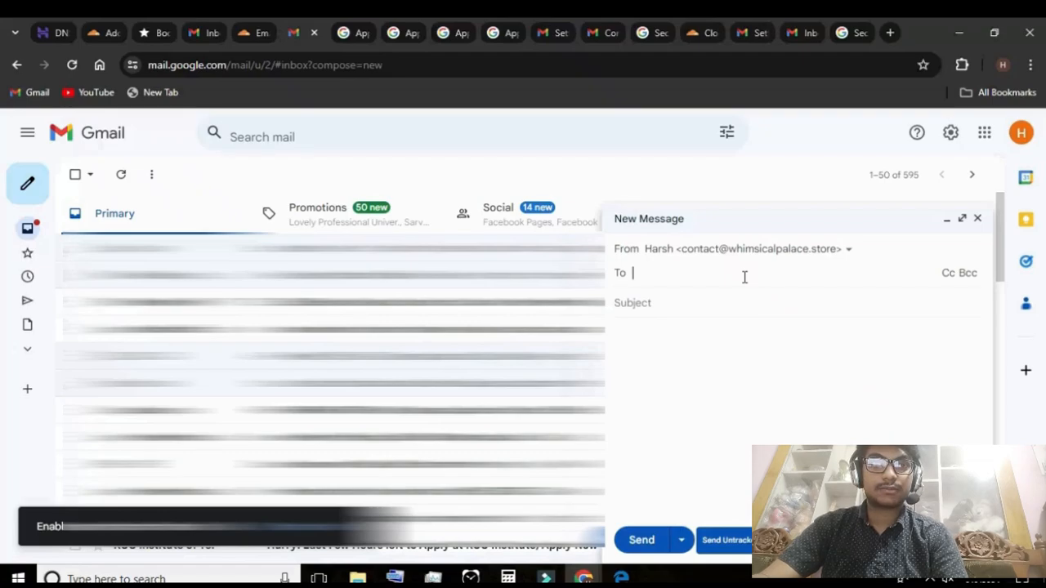
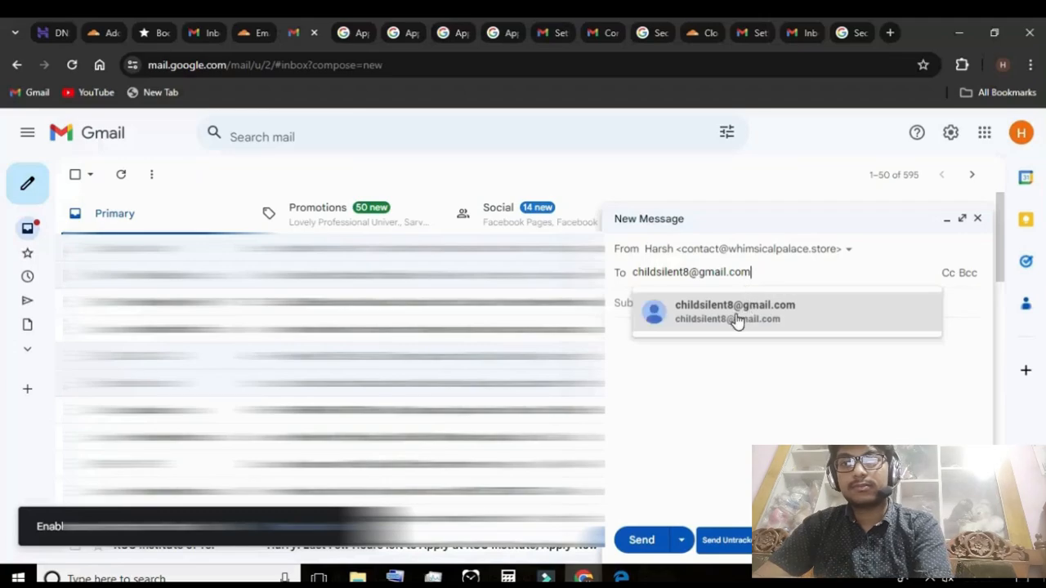
pyautogui.click(738, 316)
# Give the message the subject "testing custom email" and the body "hiiiiii", and send it
pyautogui.click(679, 315)
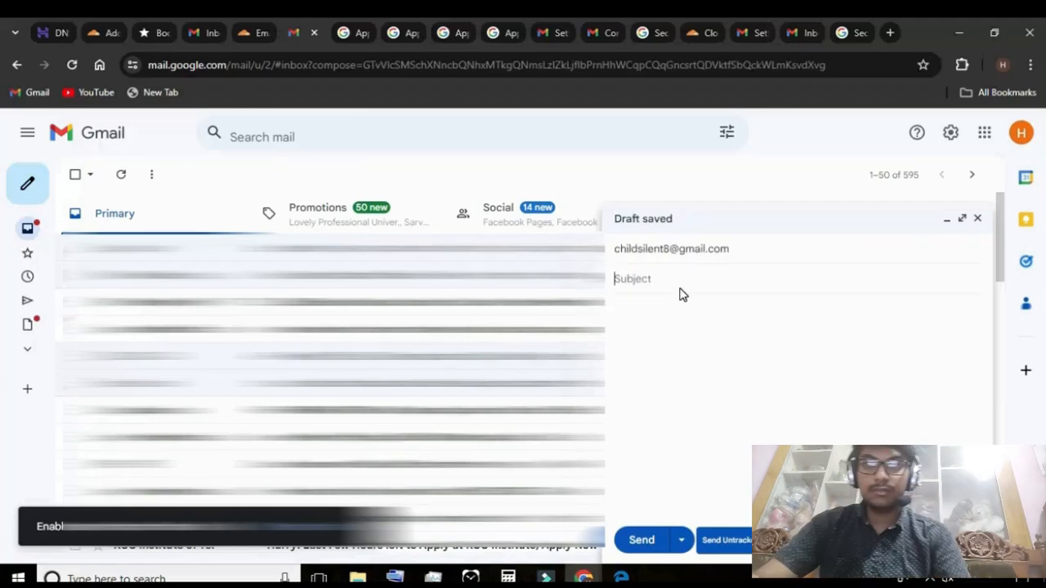
pyautogui.write('testing')
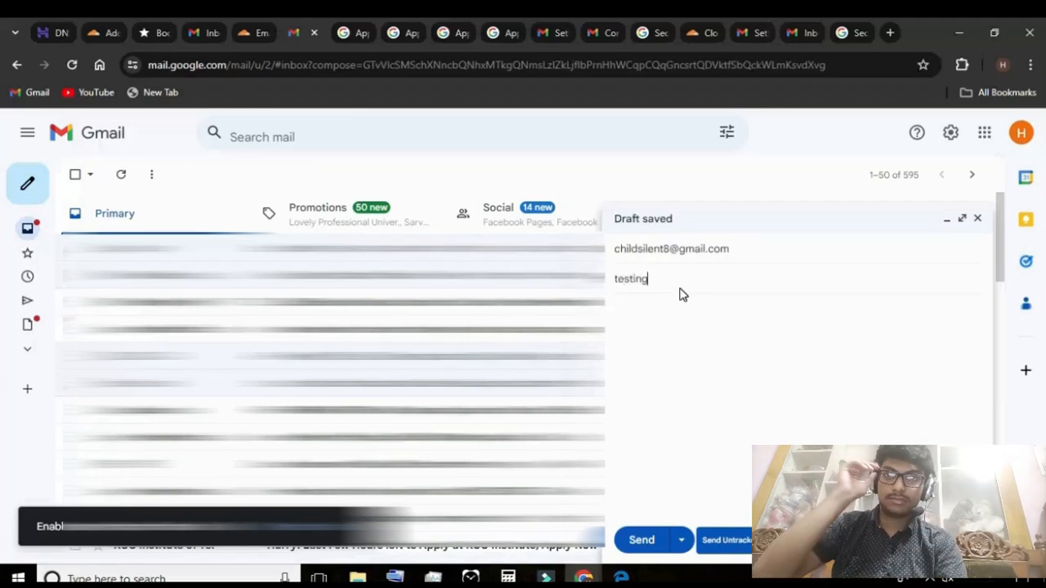
pyautogui.write(' custom email')
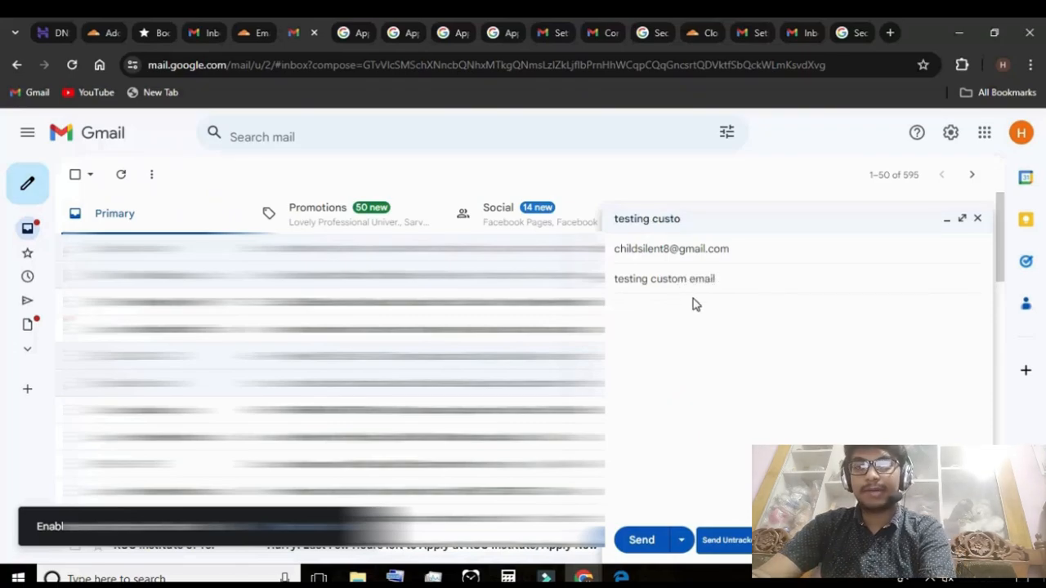
pyautogui.click(697, 307)
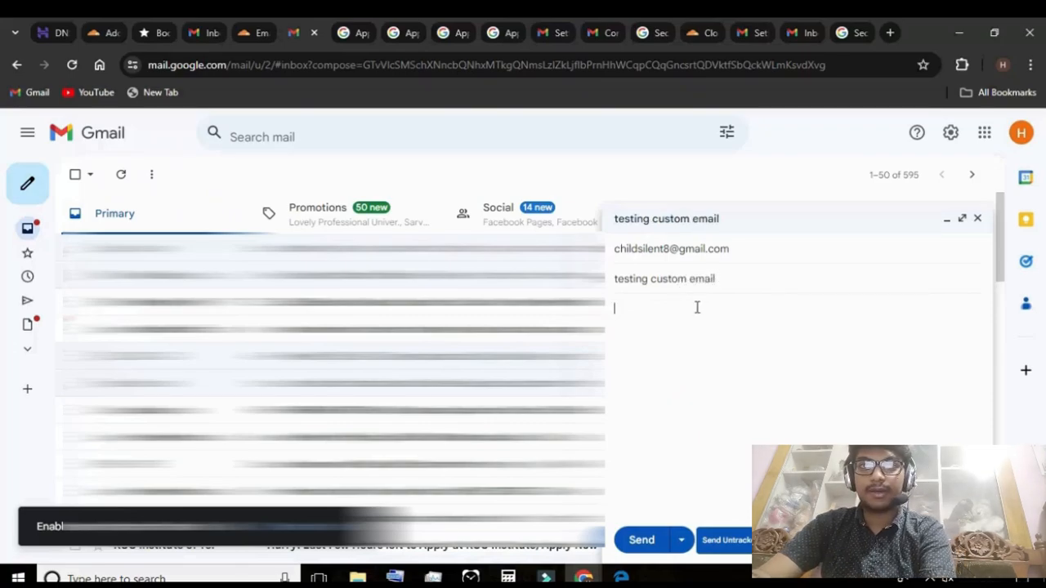
pyautogui.write('hiiiii')
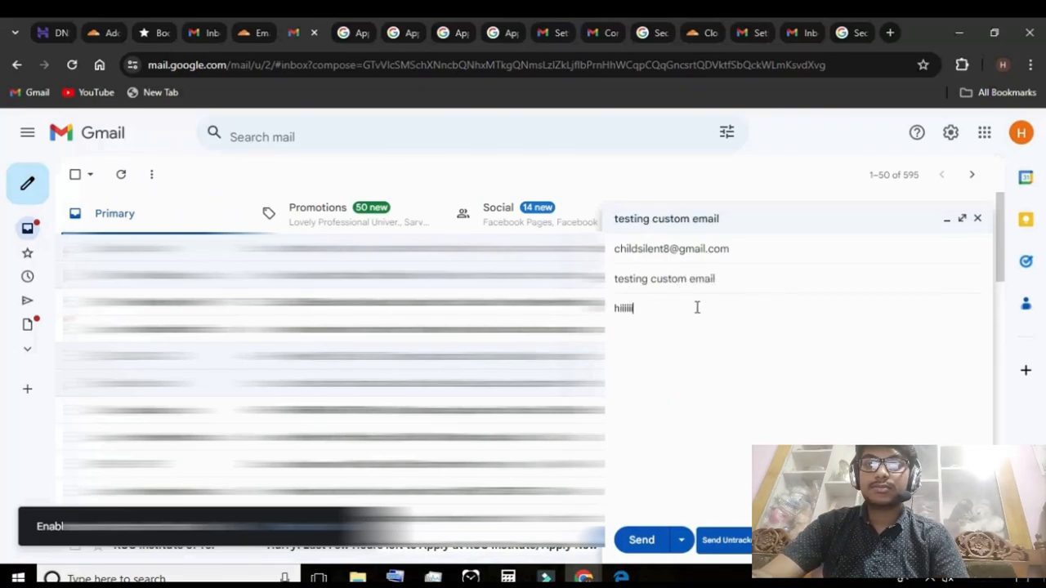
pyautogui.click(646, 541)
# Open the "testing custom email" message in the recipient's inbox and check its sender details
pyautogui.click(543, 32)
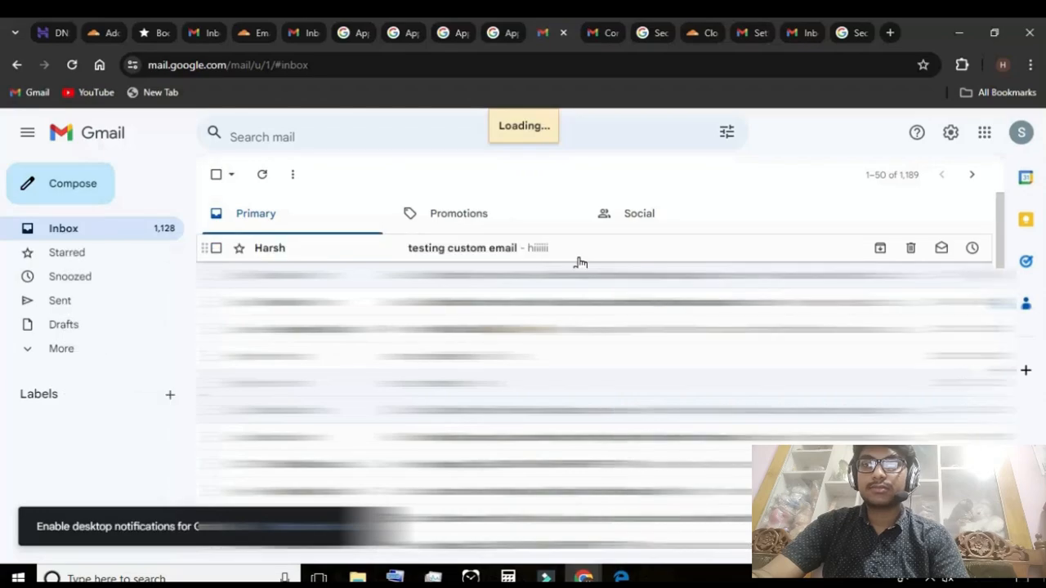
pyautogui.click(576, 260)
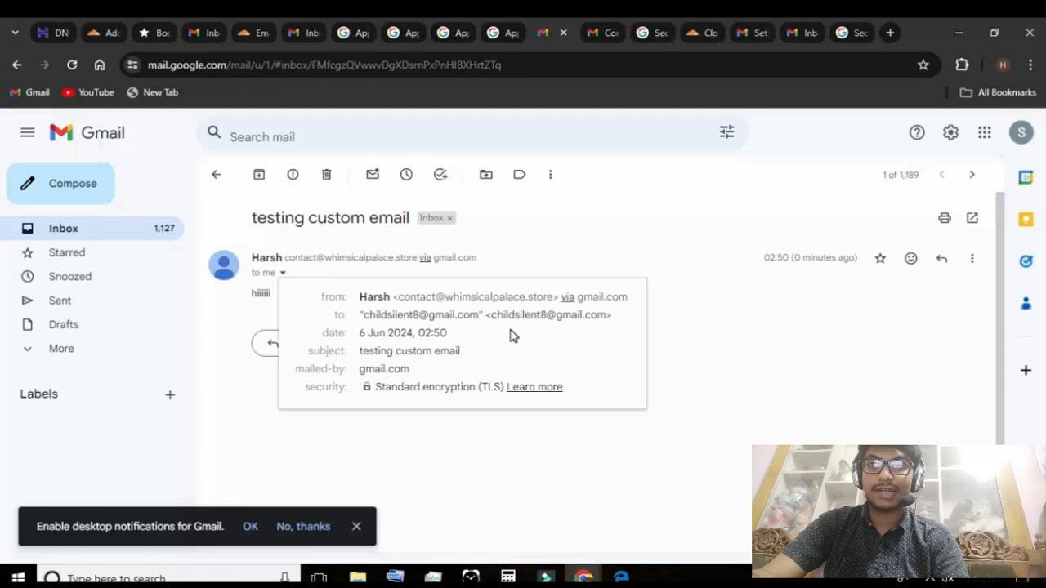
pyautogui.click(654, 350)
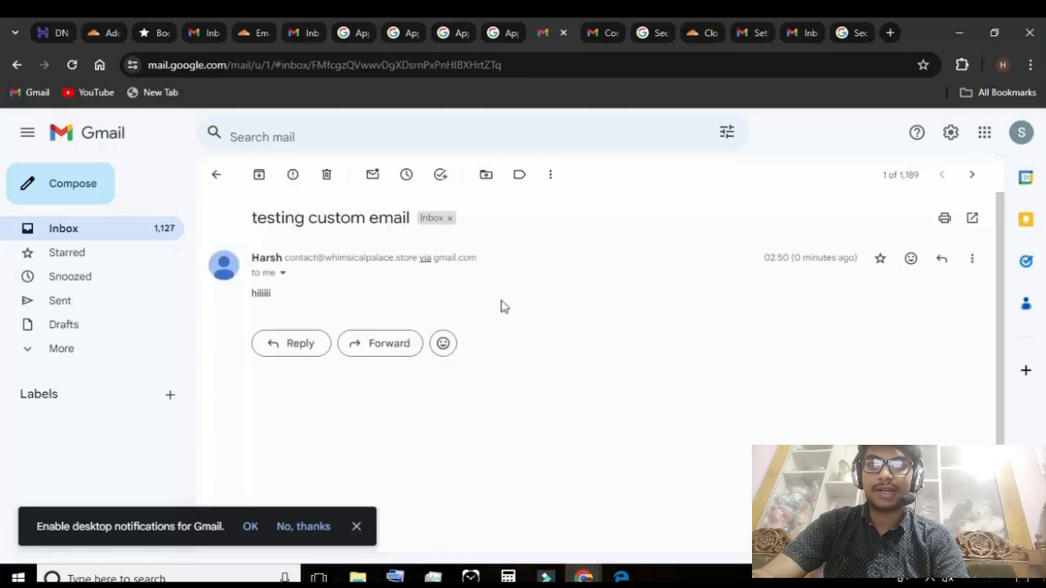